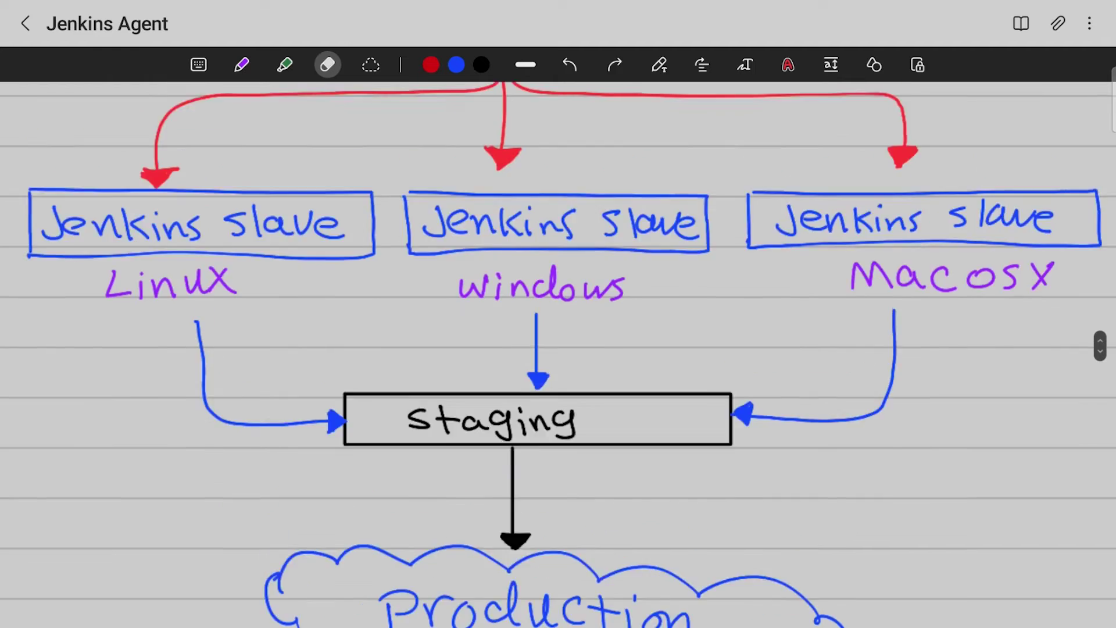
# - Highlight the Jenkins Master box in the handwritten agent diagram with the highlighter
pyautogui.scroll(1, 558, 354)
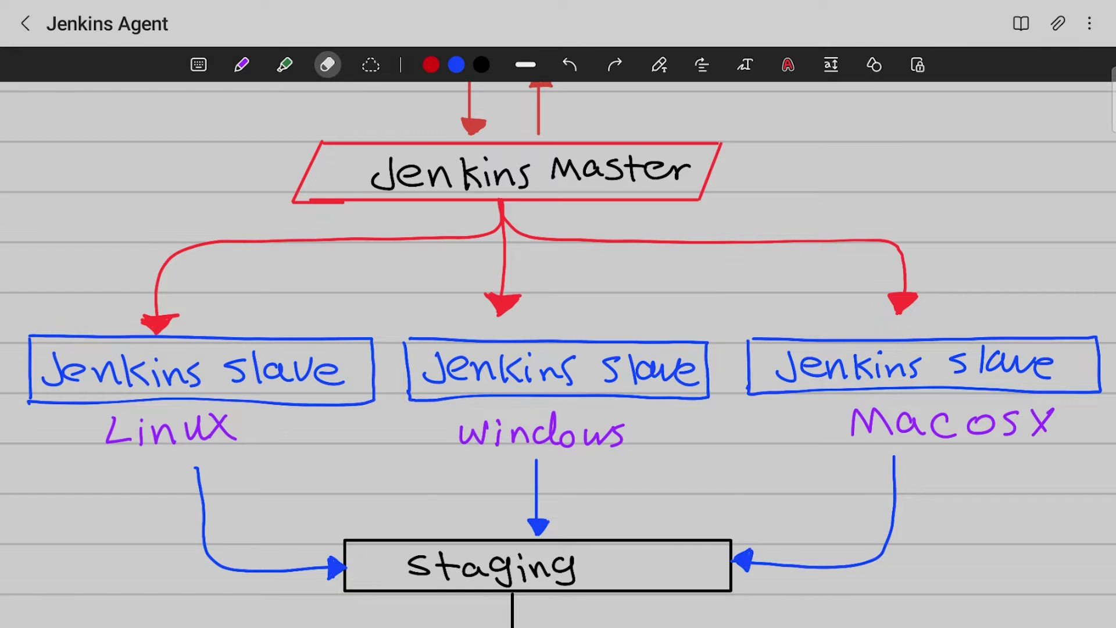
pyautogui.scroll(-3, 558, 354)
pyautogui.scroll(-3, 558, 354)
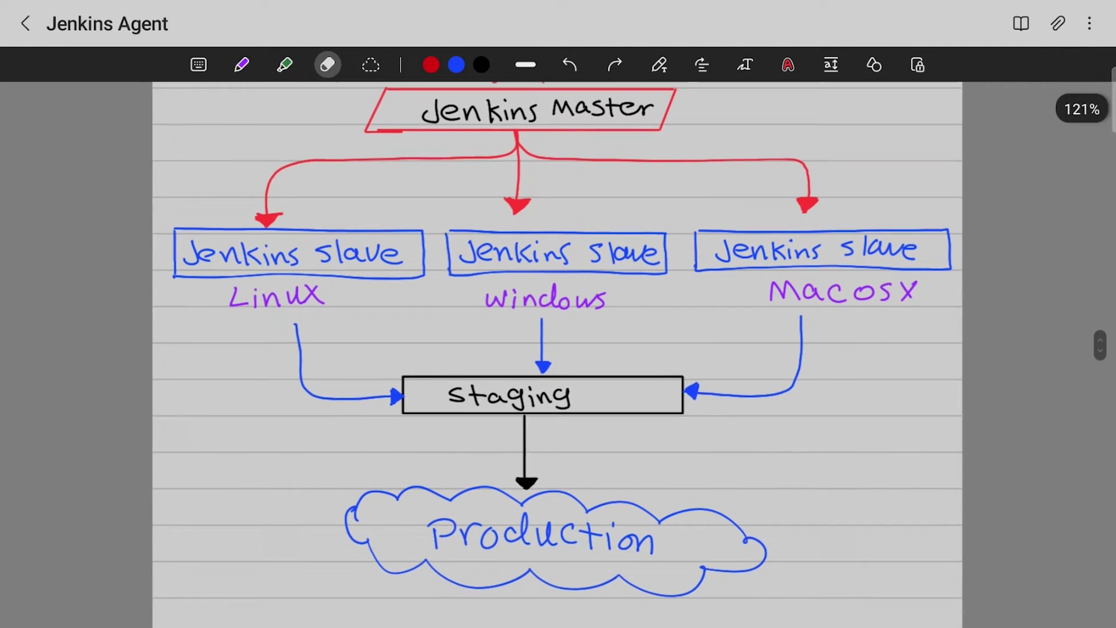
pyautogui.click(284, 65)
pyautogui.scroll(1, 558, 349)
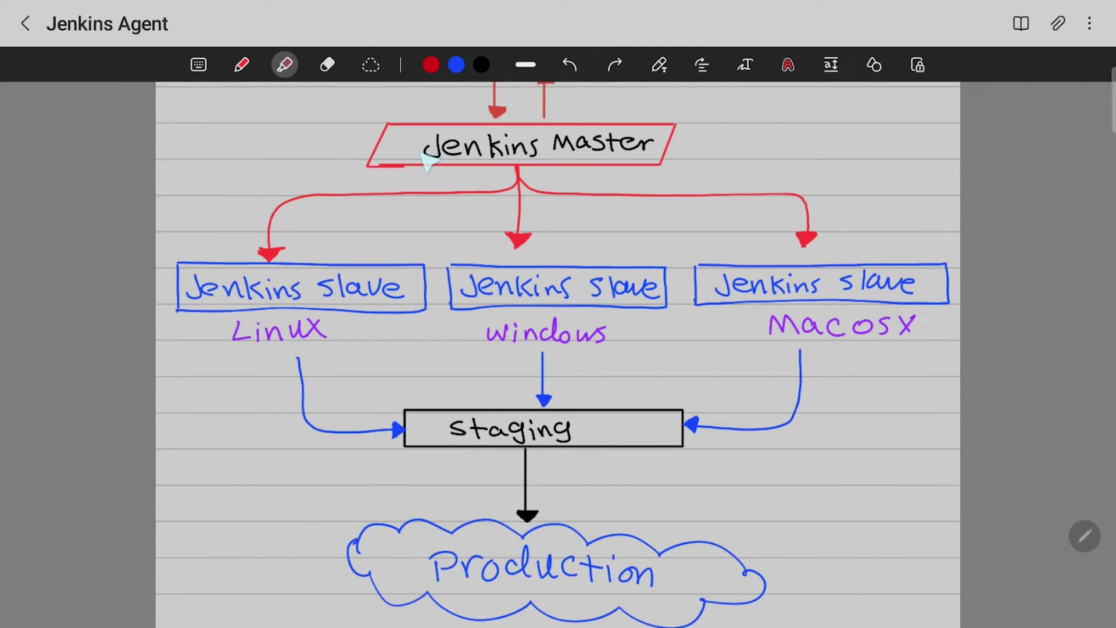
pyautogui.moveTo(404, 149); pyautogui.dragTo(665, 148)
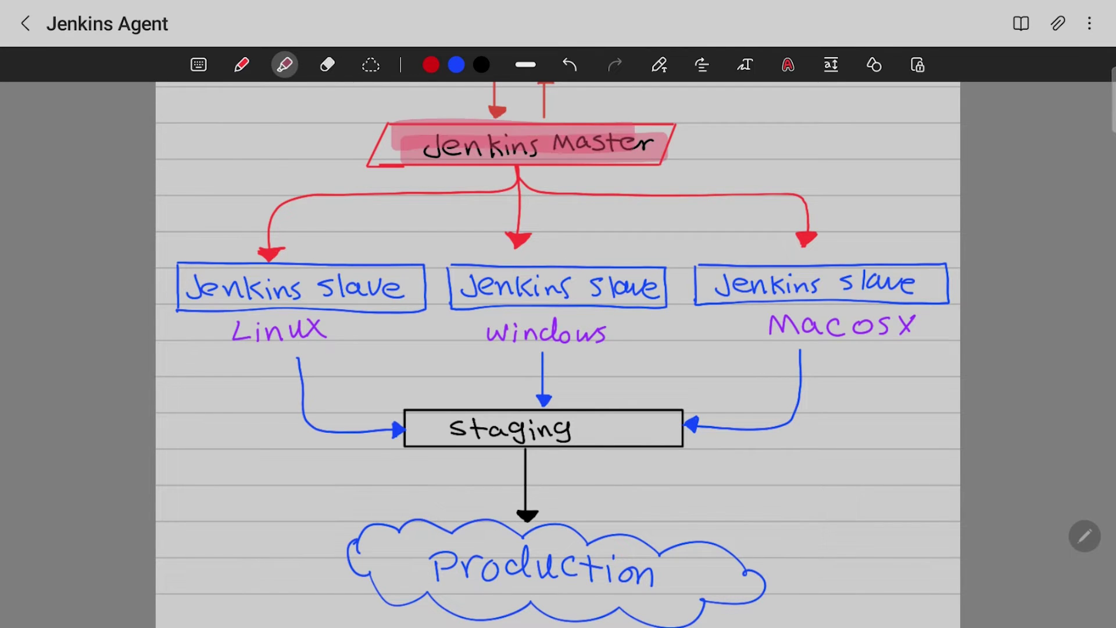
pyautogui.scroll(-1, 558, 348)
pyautogui.scroll(-2, 558, 354)
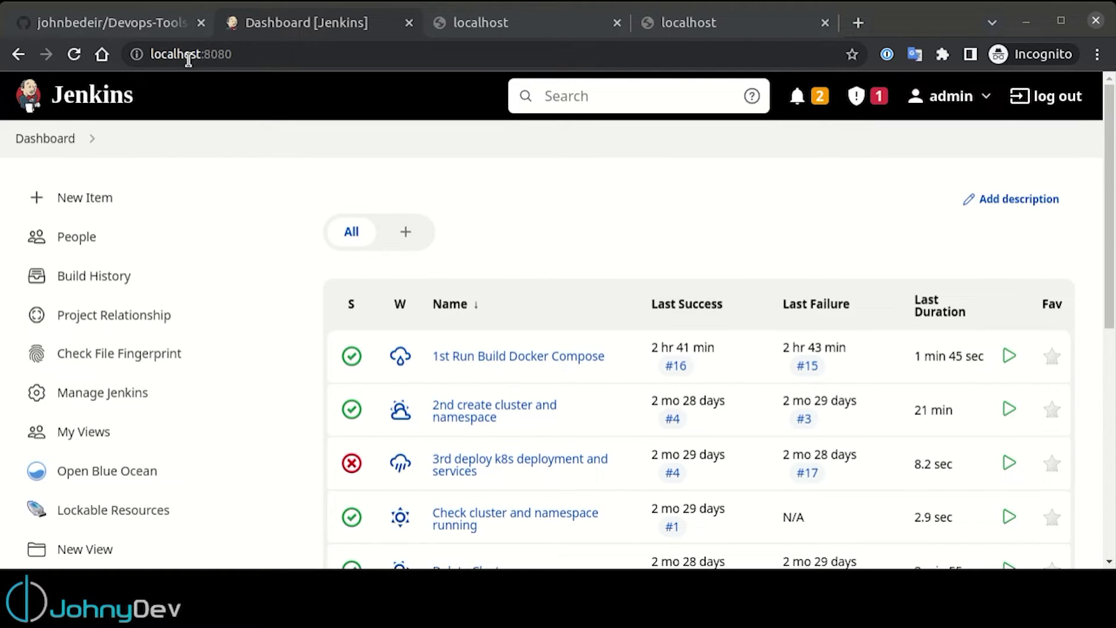
# - Open the page for managing nodes and clouds in the Jenkins web interface
pyautogui.moveTo(245, 54); pyautogui.dragTo(203, 54)
pyautogui.click(517, 195)
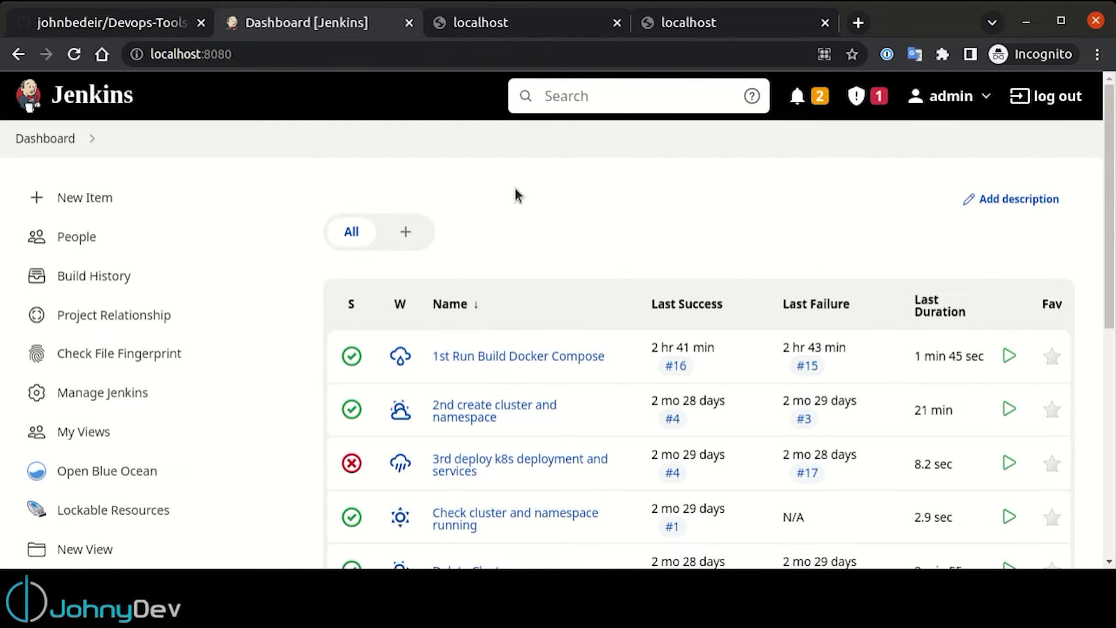
pyautogui.click(126, 407)
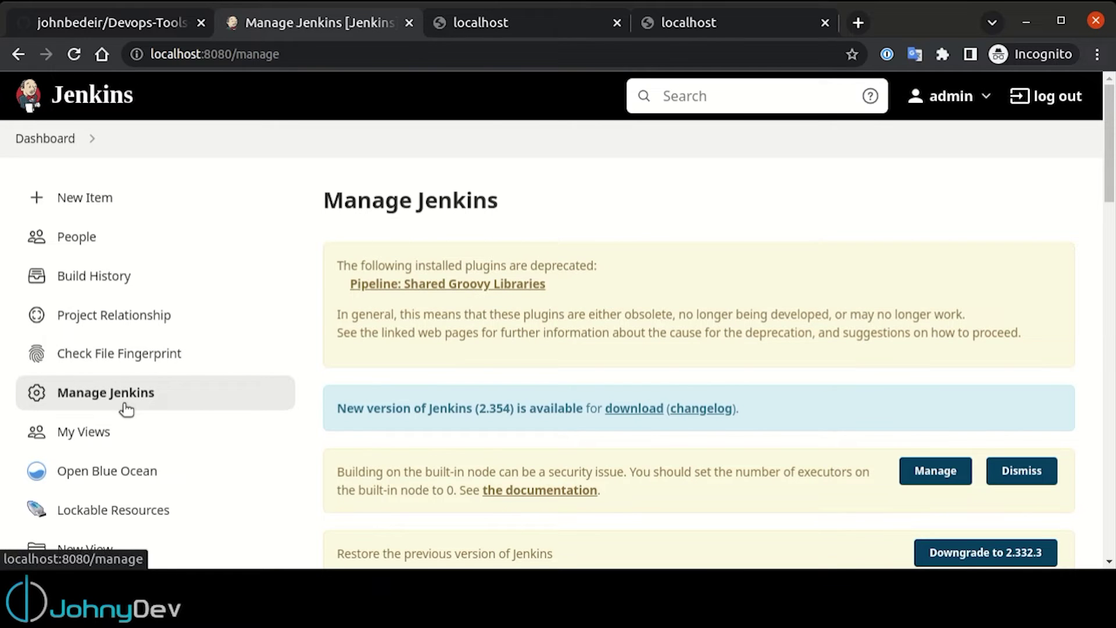
pyautogui.scroll(-6, 800, 283)
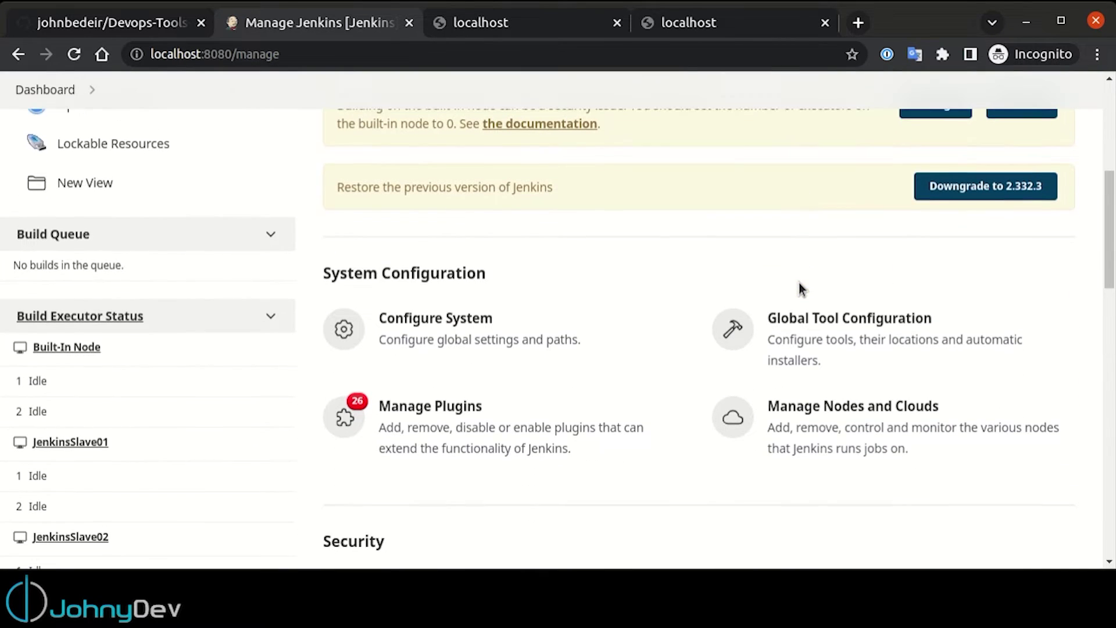
pyautogui.click(858, 443)
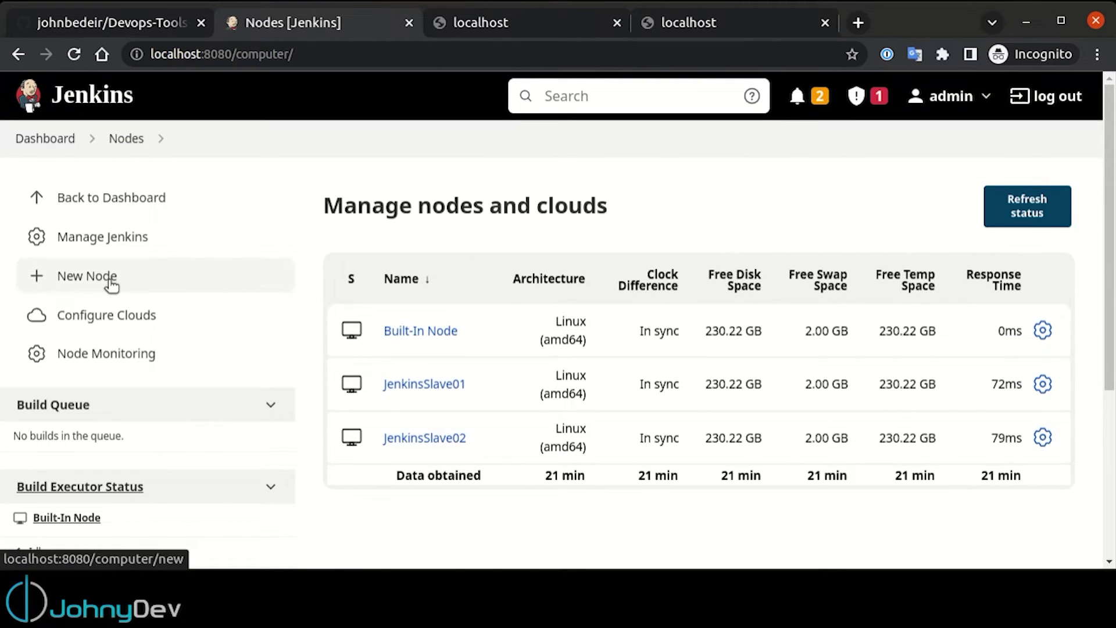
# - Start a new node named JenkinsSlave03 with the type Permanent Agent
pyautogui.click(111, 282)
pyautogui.write('Jenki')
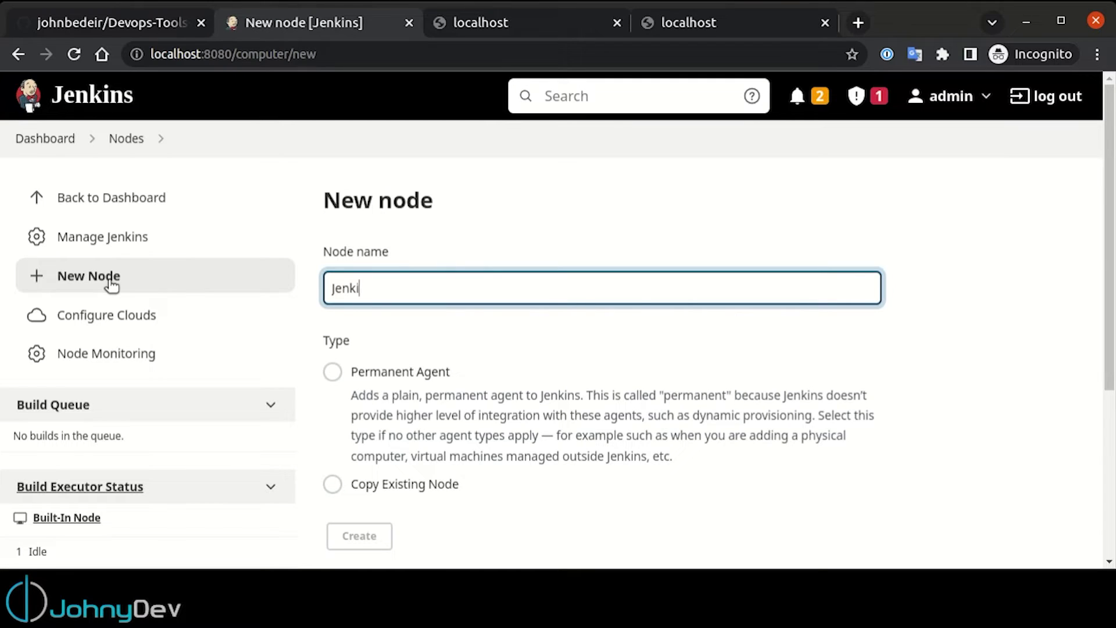
pyautogui.write('nsSlave03')
pyautogui.click(332, 371)
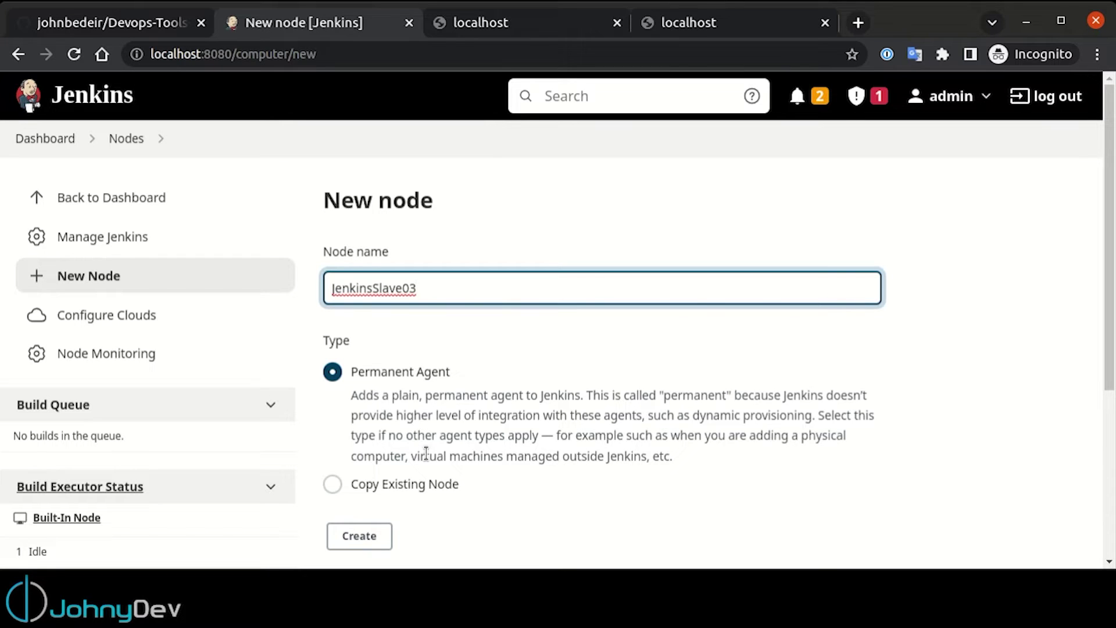
pyautogui.click(375, 485)
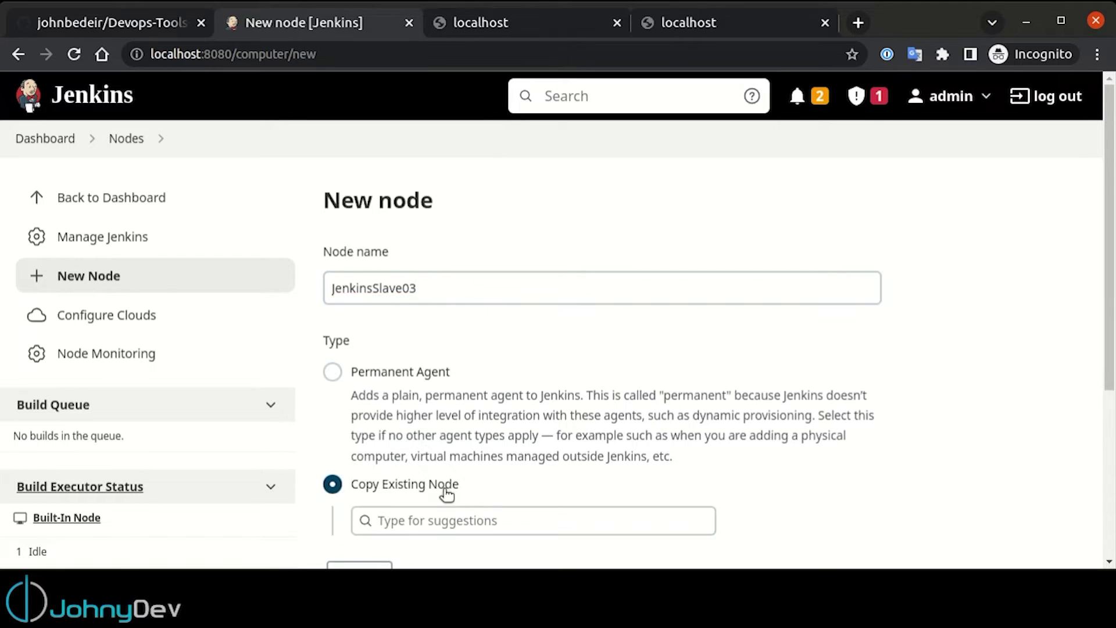
pyautogui.click(442, 521)
pyautogui.write('Jenkin')
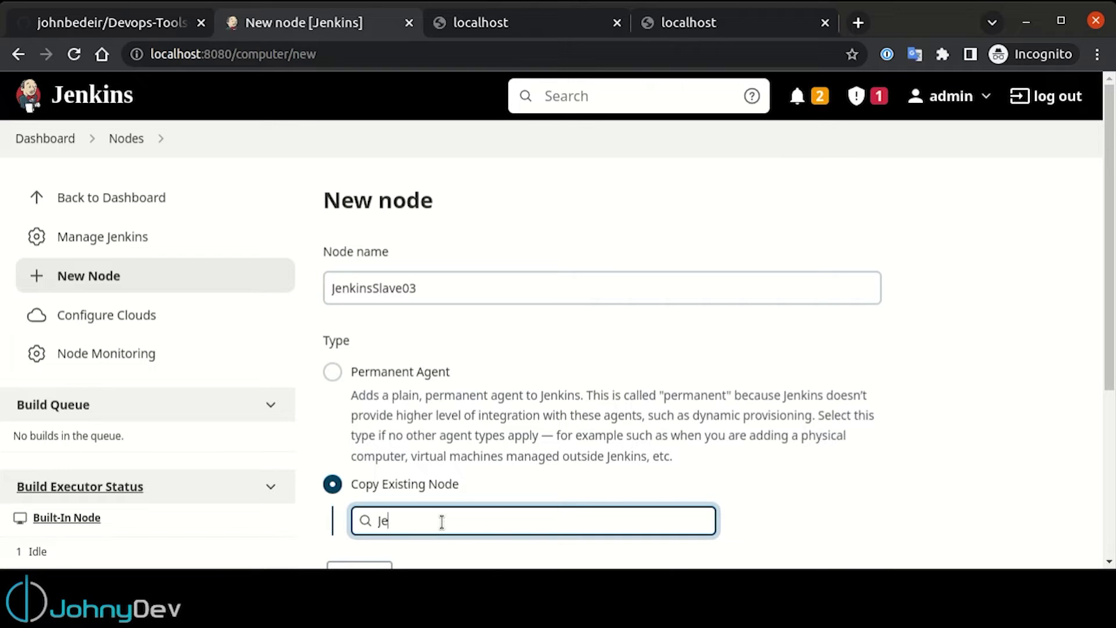
# - Choose Permanent Agent as the type of the JenkinsSlave03 node and create it
pyautogui.scroll(-2, 477, 500)
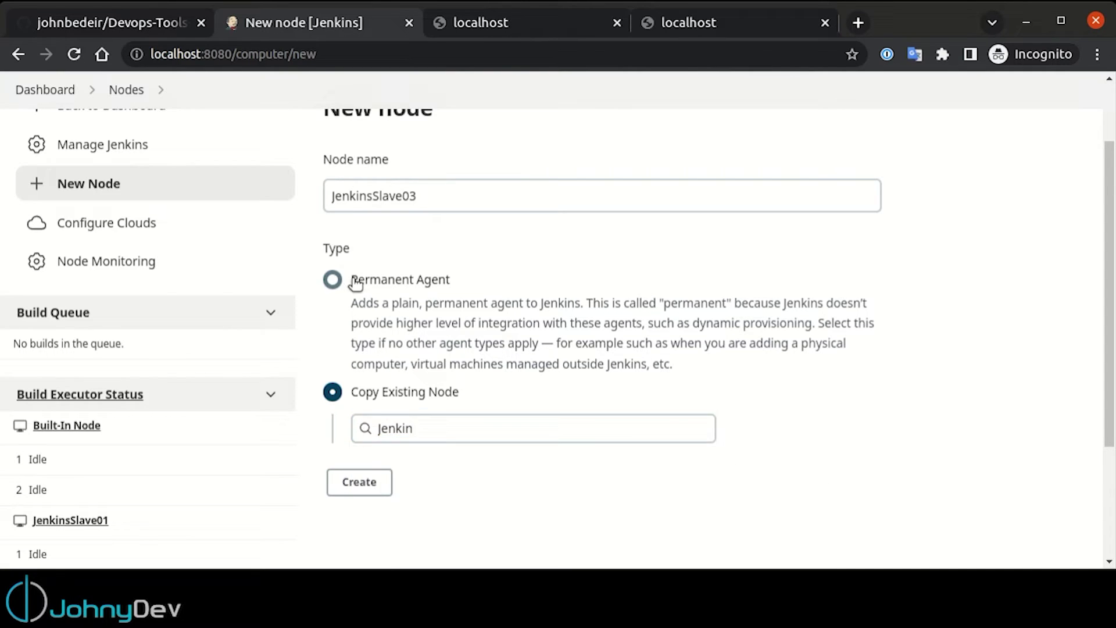
pyautogui.click(333, 279)
pyautogui.click(356, 446)
pyautogui.click(357, 445)
# - Set the number of executors of the JenkinsSlave03 node to 2
pyautogui.click(426, 231)
pyautogui.click(396, 334)
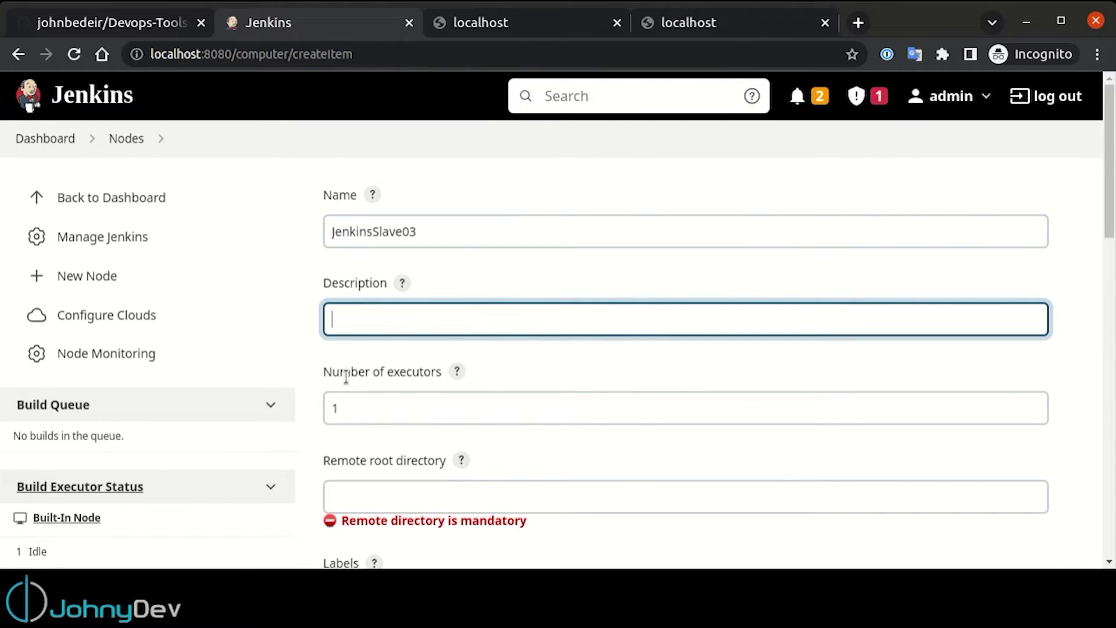
pyautogui.click(366, 407)
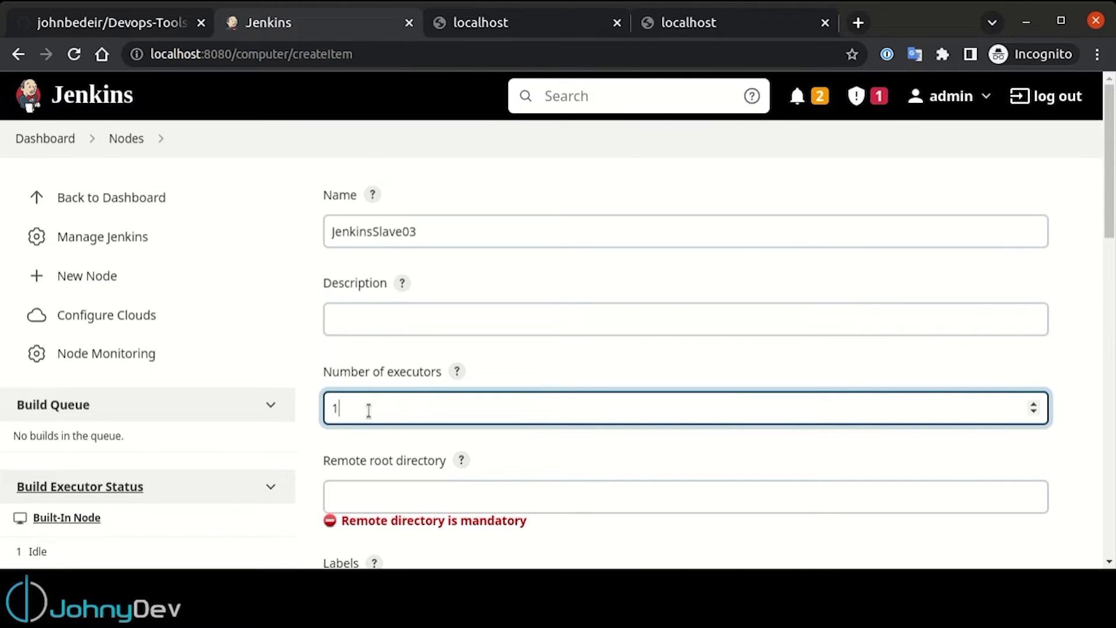
pyautogui.press('BackSpace')
pyautogui.write('2')
pyautogui.click(358, 501)
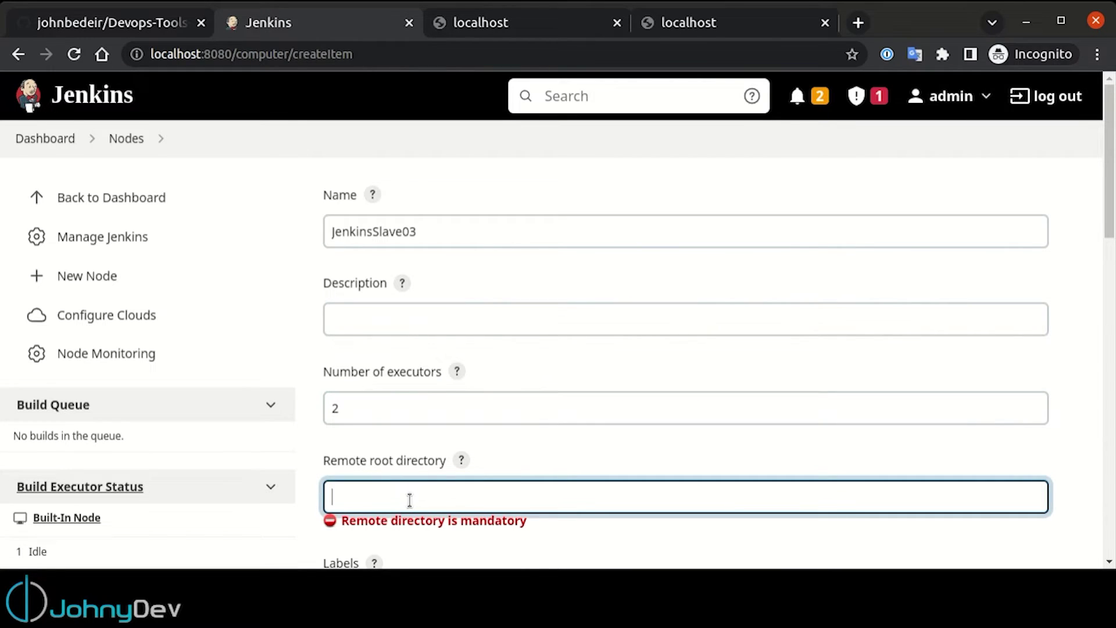
# - Switch to the terminal, list the contents of Jenkins_Slaves and create a directory named JenkinsSlave03 in it
pyautogui.hotkey('alt', 'Tab')
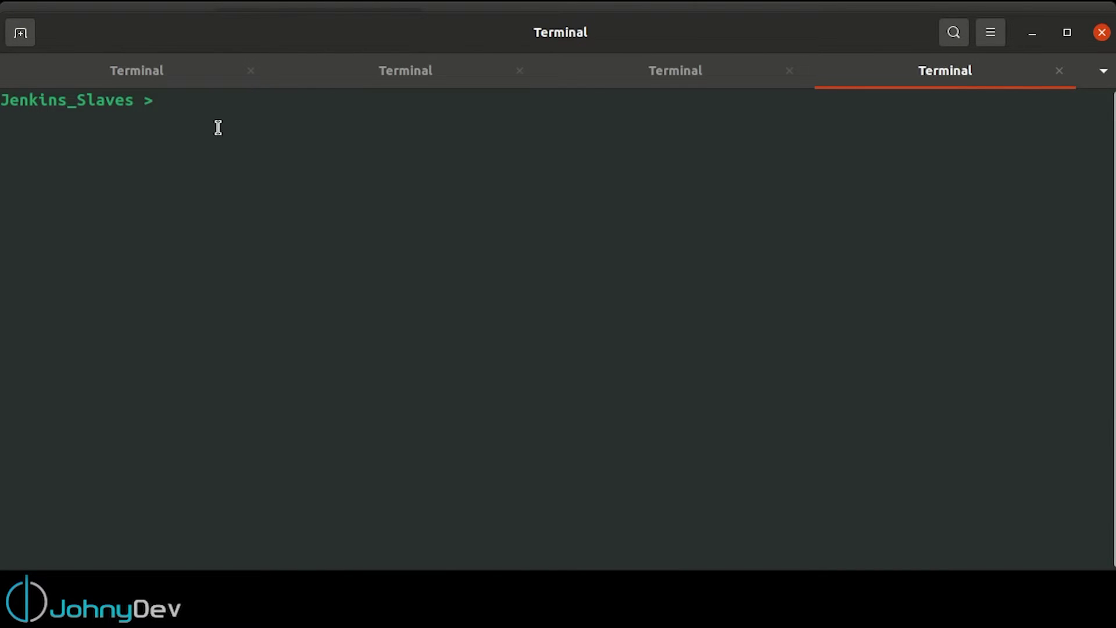
pyautogui.write('ll')
pyautogui.press('Return')
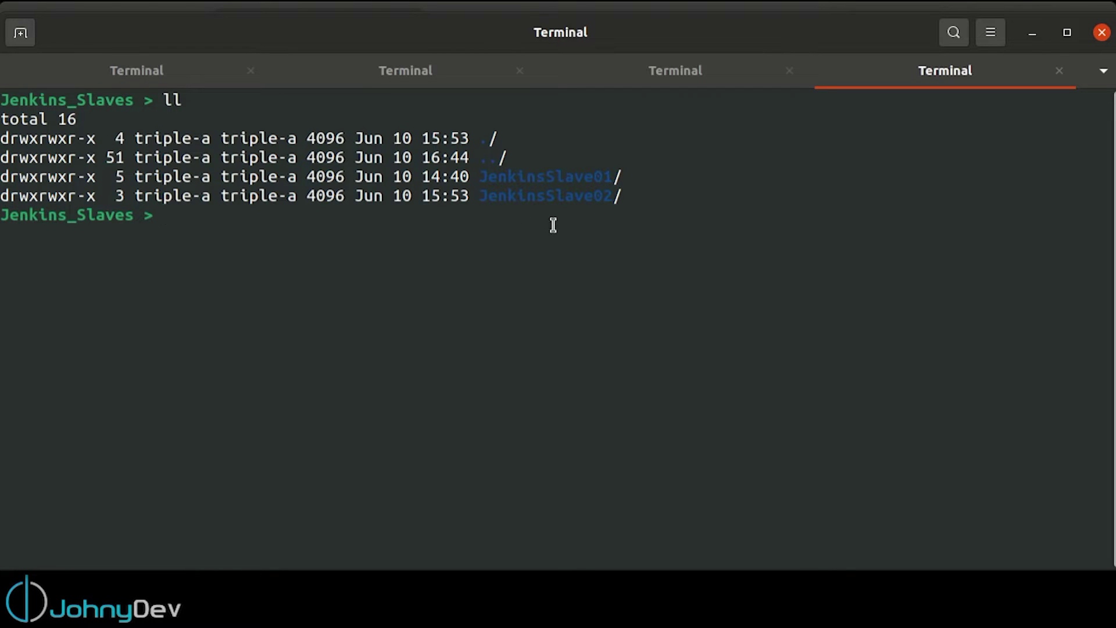
pyautogui.write('mkdir Jenkins')
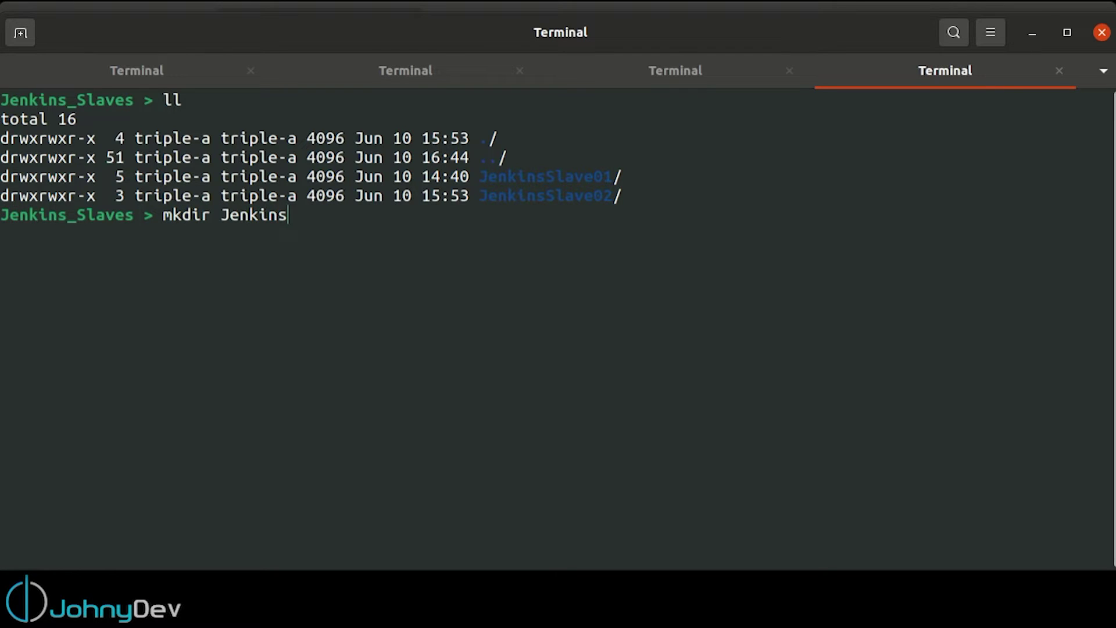
pyautogui.write('Slave03')
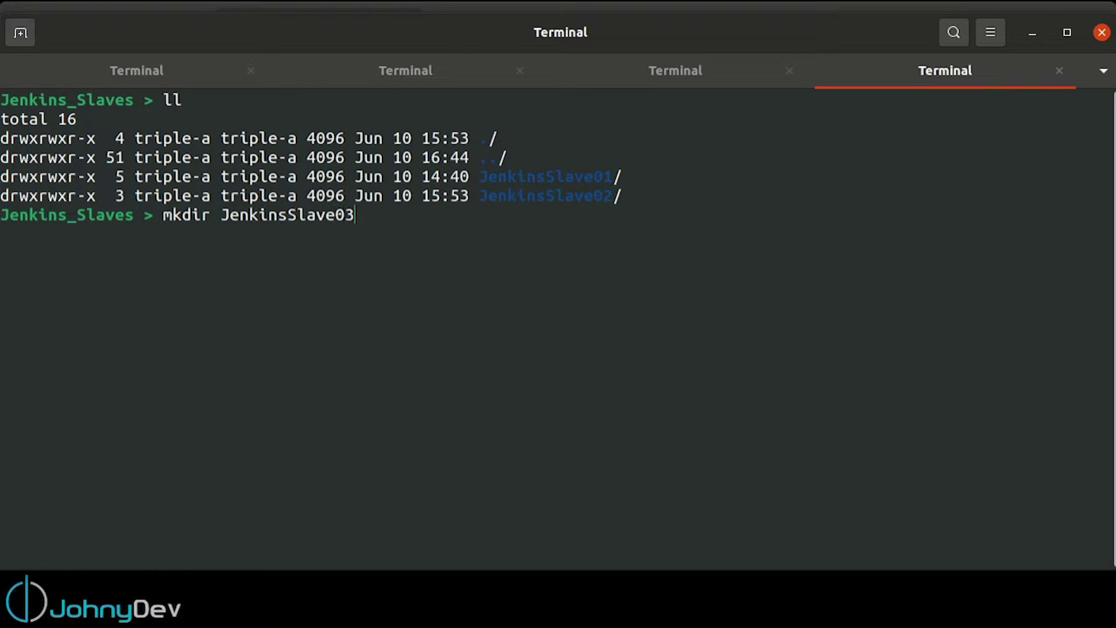
pyautogui.press('Return')
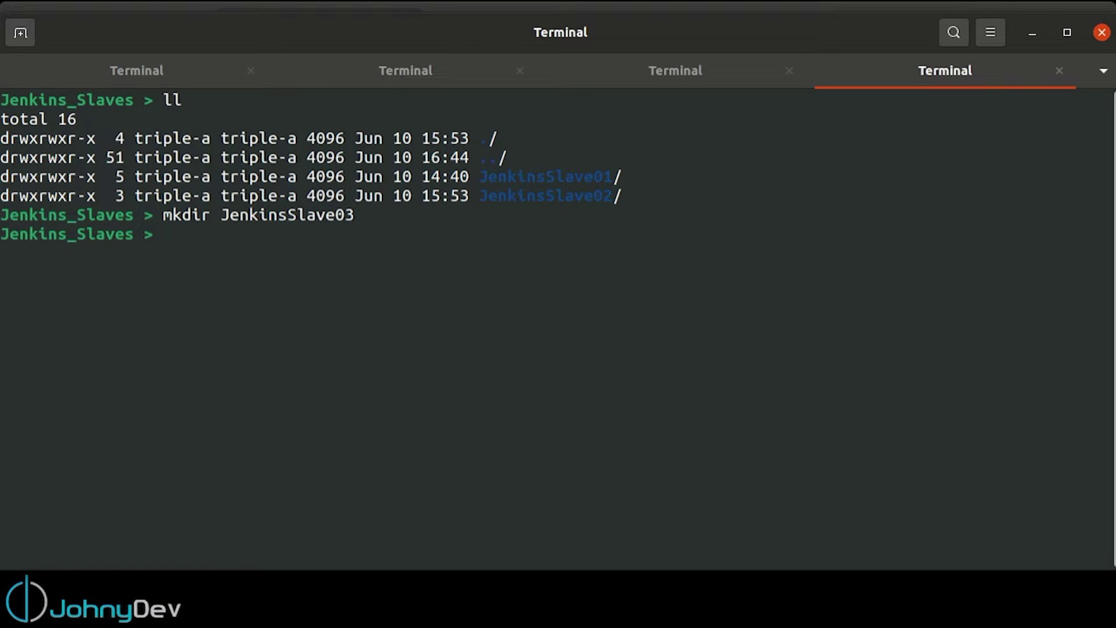
# - Change into the JenkinsSlave03 directory and print its full path with pwd
pyautogui.write('cd J')
pyautogui.press('Tab')
pyautogui.write('3')
pyautogui.press('Tab')
pyautogui.press('Return')
pyautogui.write('pwd')
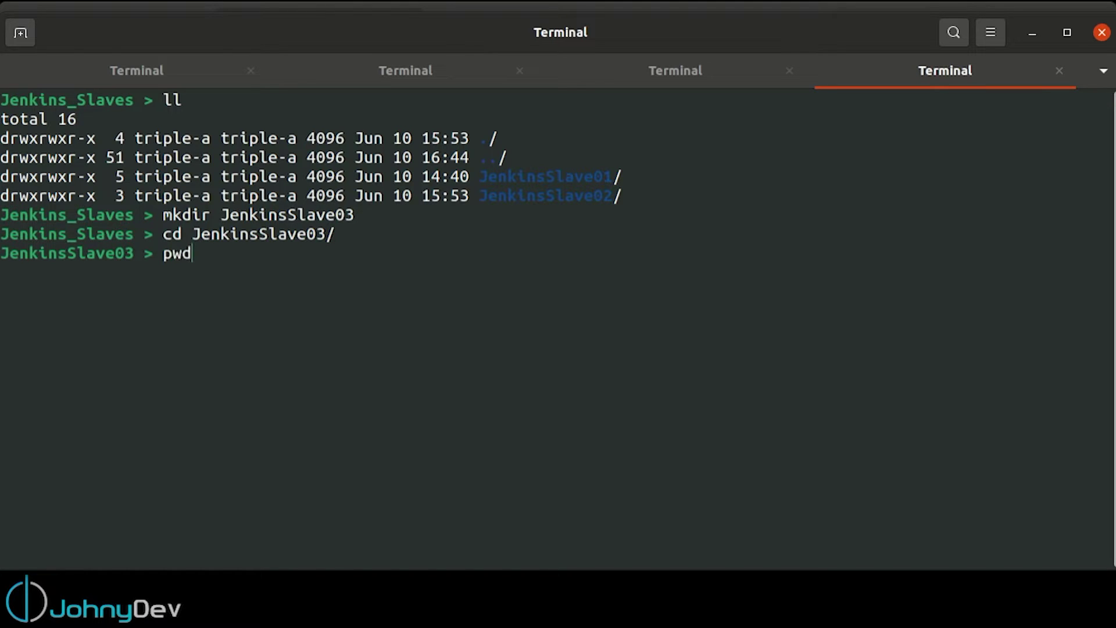
pyautogui.press('Return')
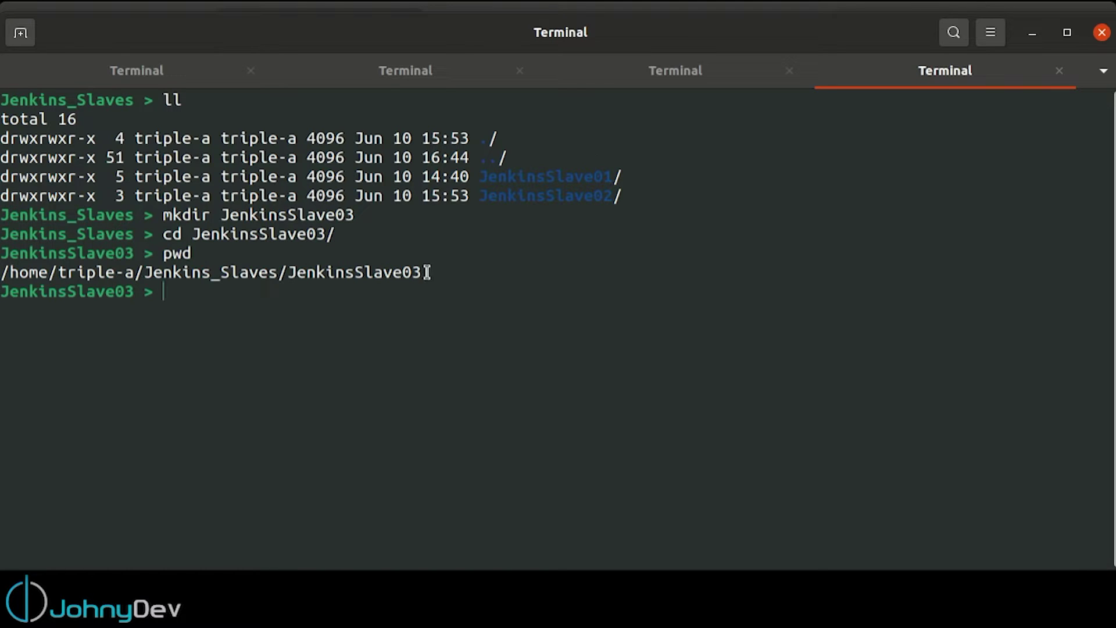
# - Copy the printed path /home/triple-a/Jenkins_Slaves/JenkinsSlave03 into the node's remote root directory in Jenkins
pyautogui.moveTo(423, 272); pyautogui.dragTo(1, 273)
pyautogui.rightClick(34, 270)
pyautogui.click(49, 280)
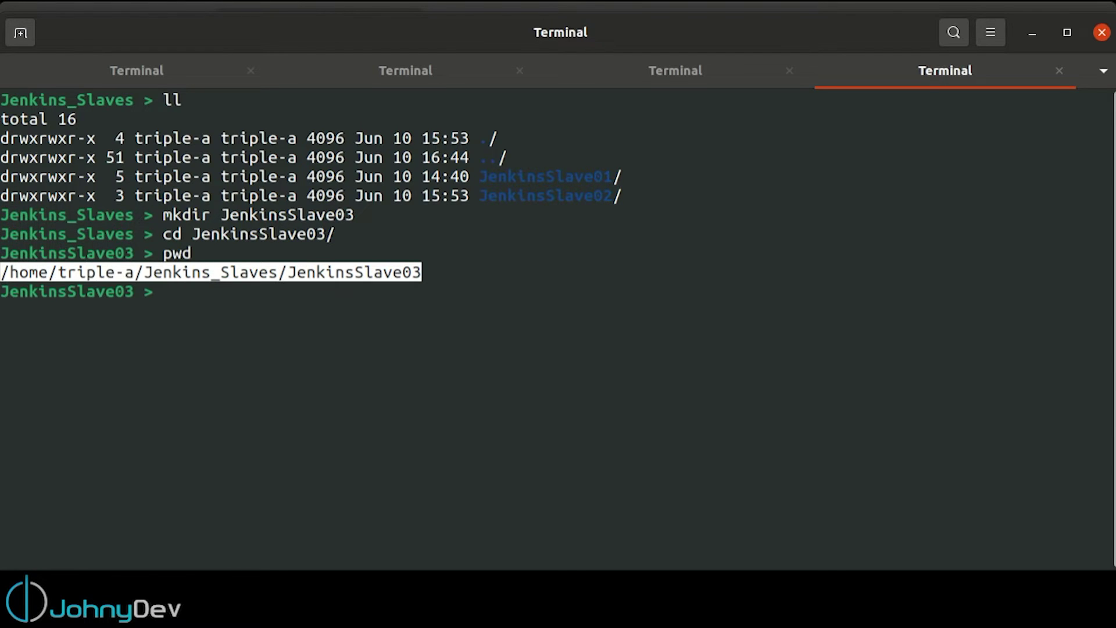
pyautogui.hotkey('alt', 'Tab')
pyautogui.click(447, 497)
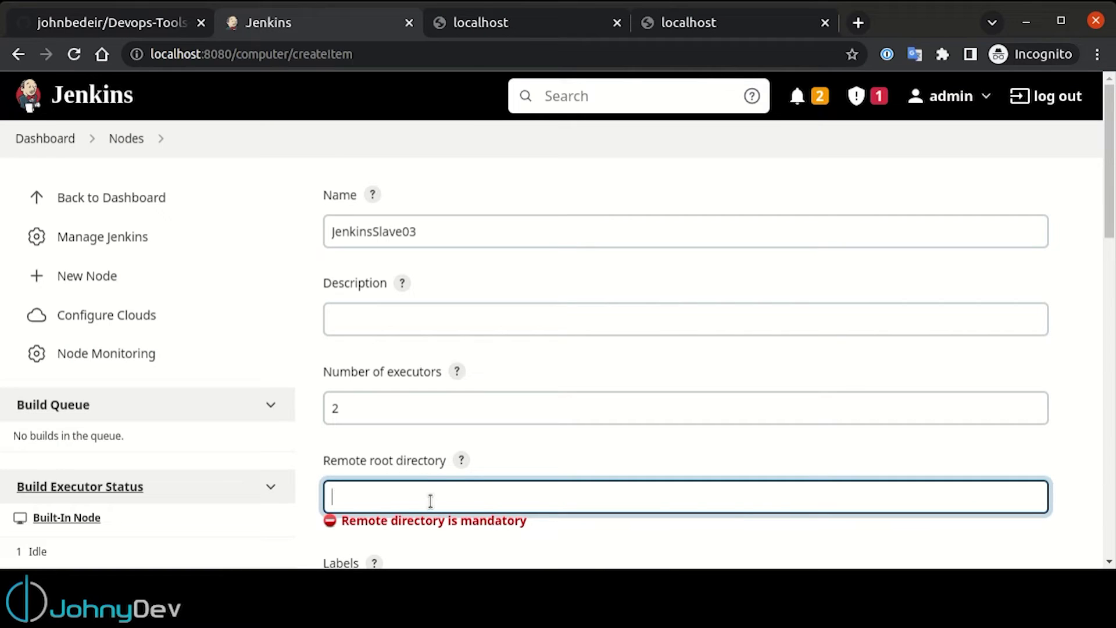
pyautogui.hotkey('ctrl', 'v')
# - Give the JenkinsSlave03 node the label linuxslave
pyautogui.scroll(-2, 495, 447)
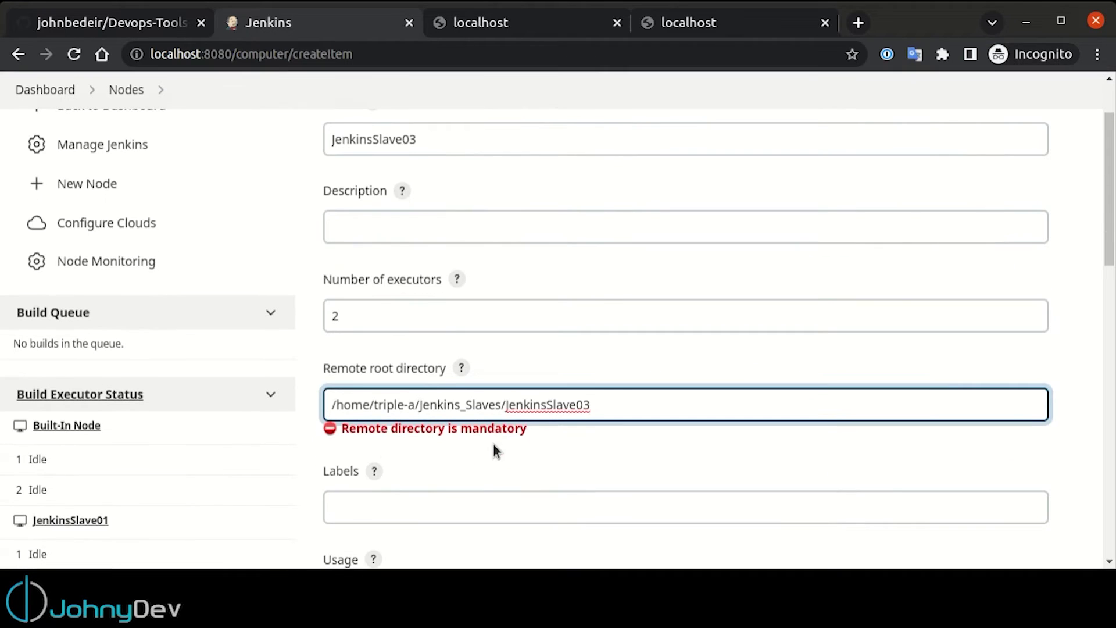
pyautogui.click(367, 507)
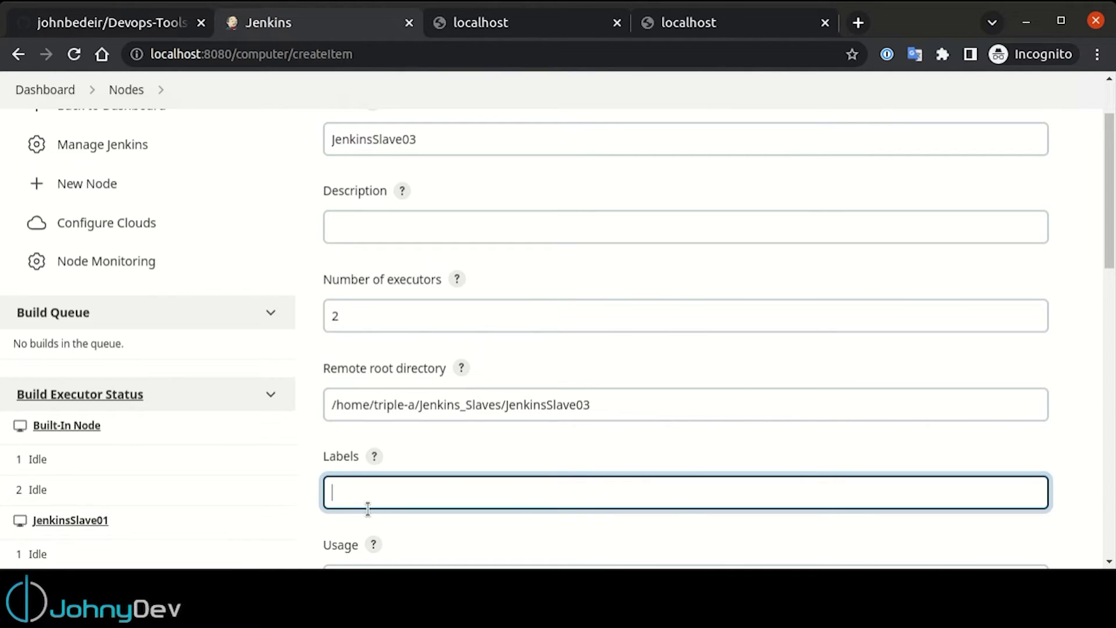
pyautogui.write('linuxslave')
# - Copy the remote root directory path /home/triple-a/Jenkins_Slaves/JenkinsSlave03 into the custom WorkDir path
pyautogui.scroll(-5, 556, 322)
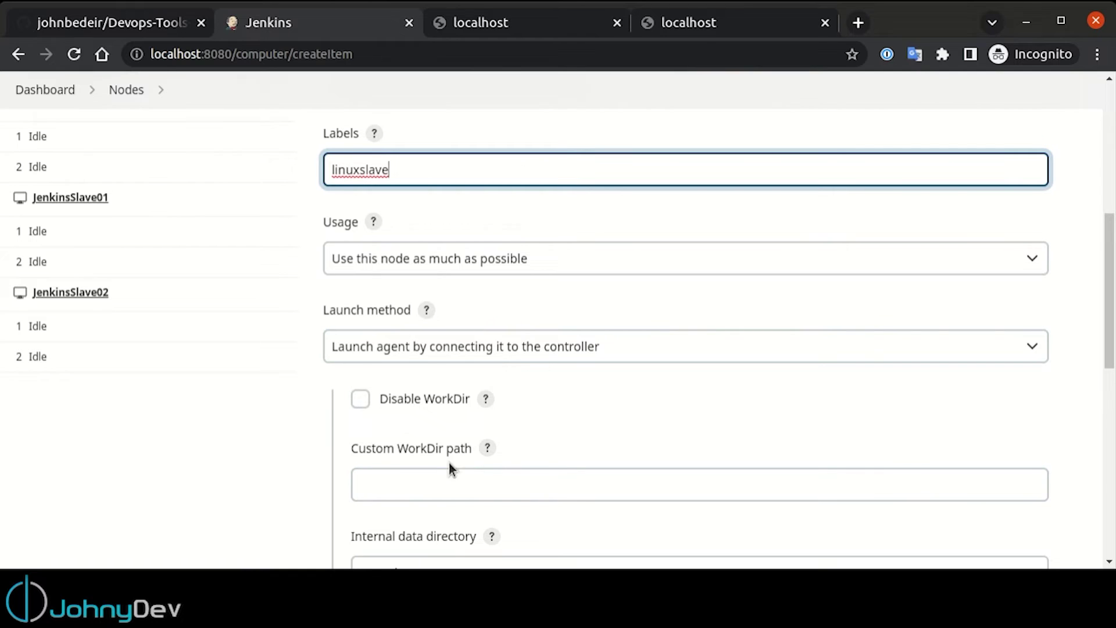
pyautogui.scroll(1, 587, 454)
pyautogui.scroll(5, 585, 448)
pyautogui.moveTo(619, 359); pyautogui.dragTo(299, 361)
pyautogui.hotkey('ctrl', 'c')
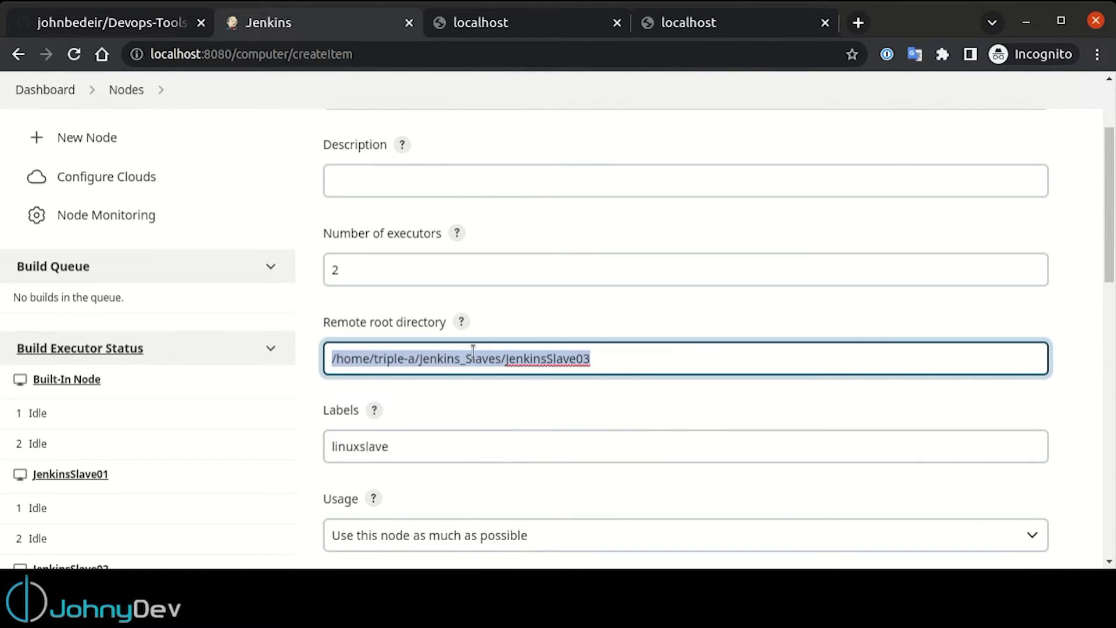
pyautogui.scroll(-4, 538, 337)
pyautogui.click(456, 521)
pyautogui.hotkey('ctrl', 'v')
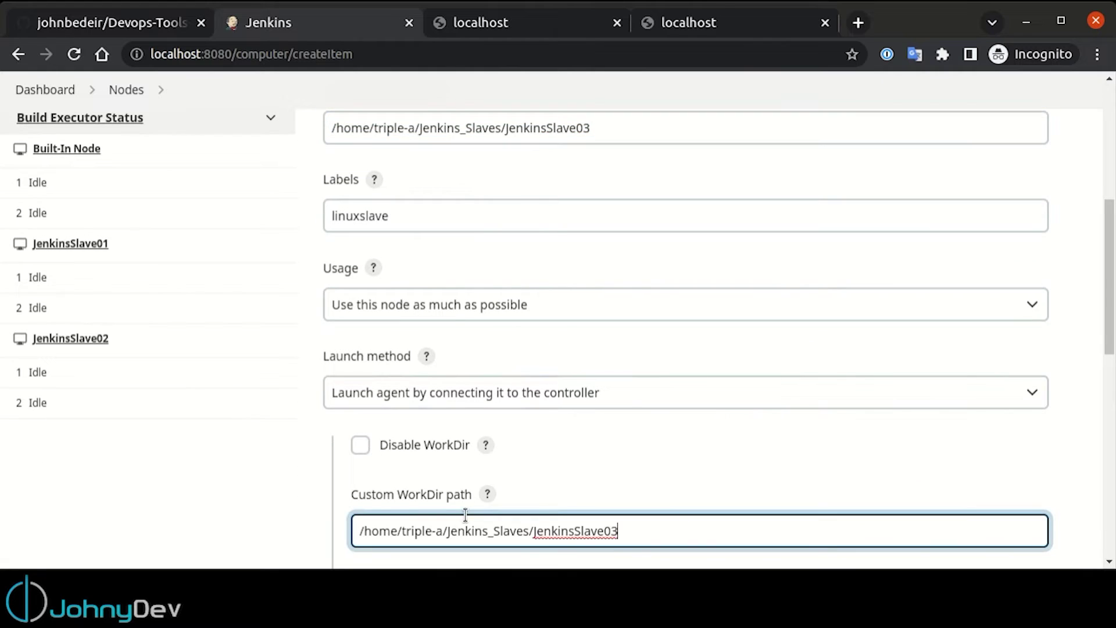
# - Enable Use WebSocket for the agent's launch method and save the JenkinsSlave03 node
pyautogui.scroll(-4, 539, 354)
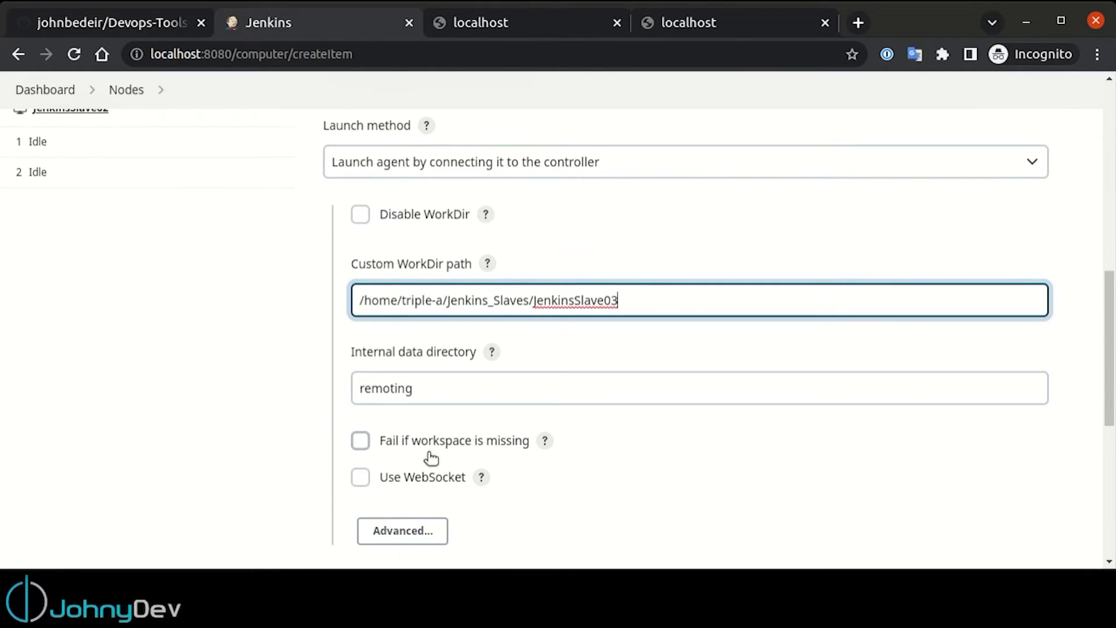
pyautogui.click(360, 478)
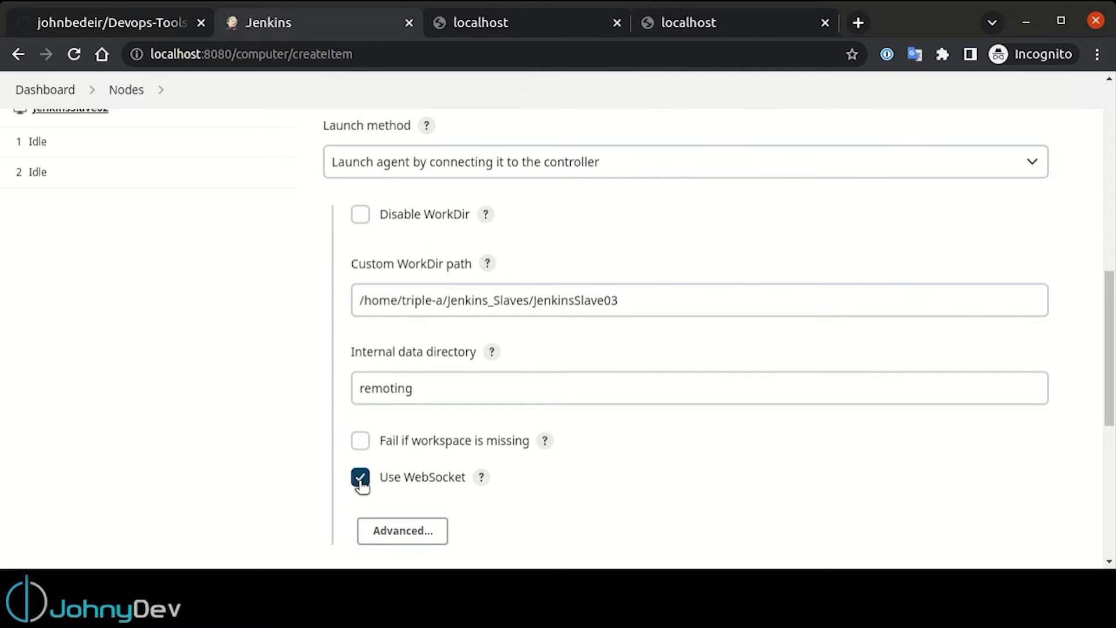
pyautogui.scroll(-7, 510, 421)
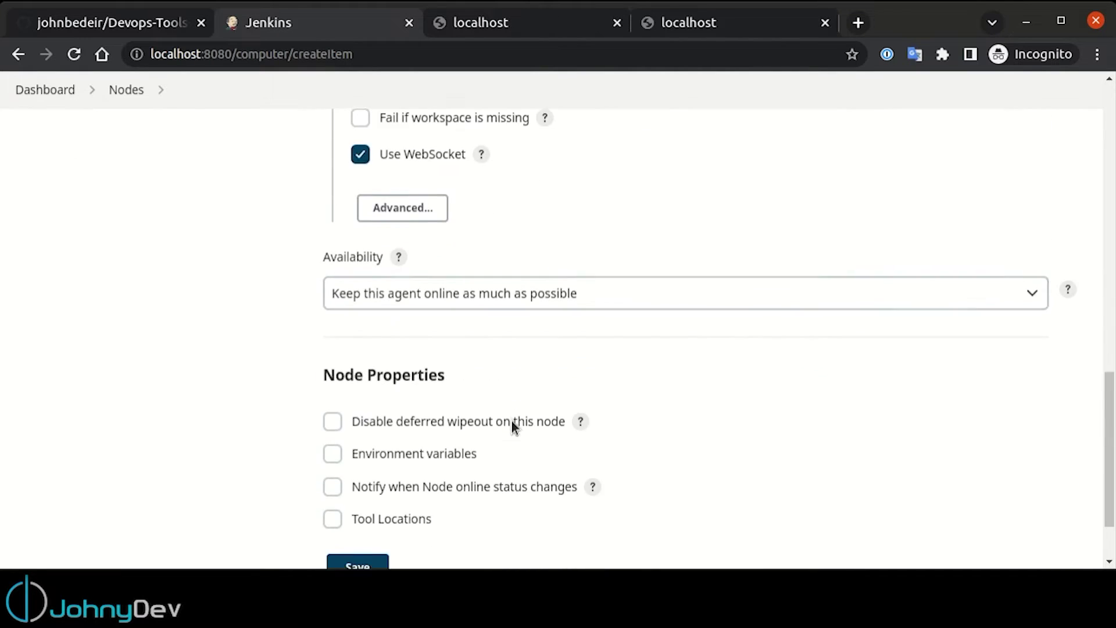
pyautogui.click(361, 476)
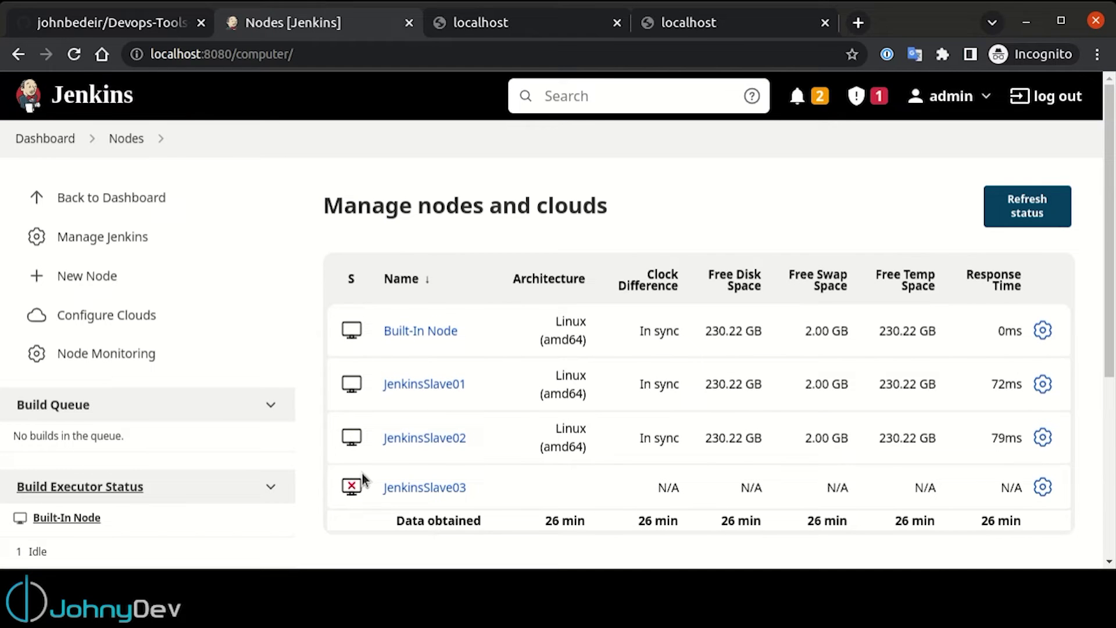
# - Open the JenkinsSlave03 node's page and copy its curl command for downloading agent.jar
pyautogui.click(428, 488)
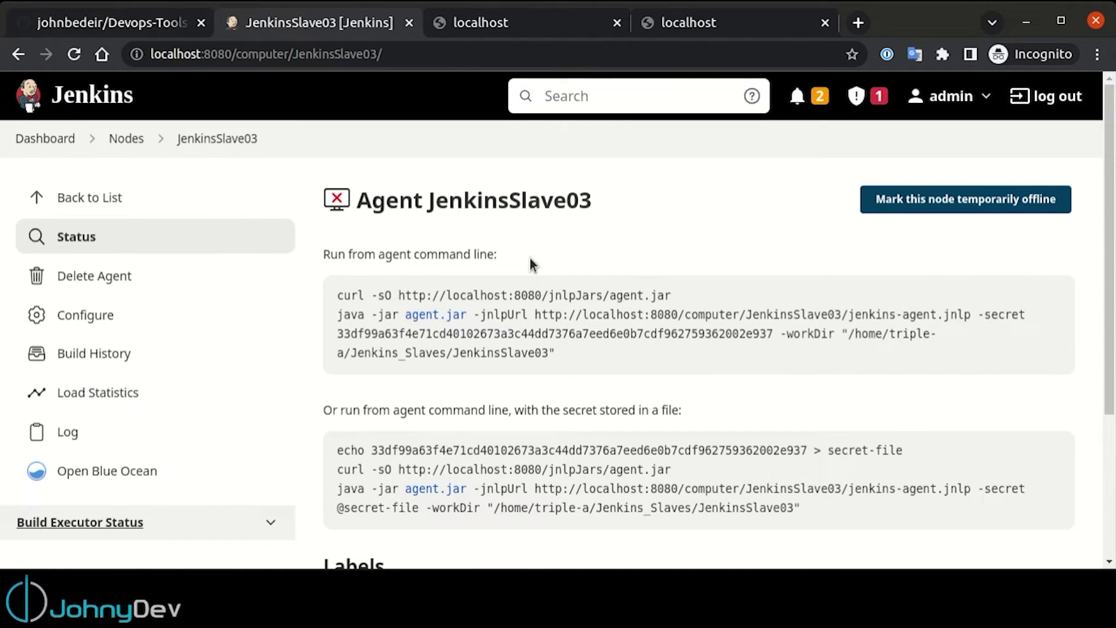
pyautogui.moveTo(337, 295); pyautogui.dragTo(676, 306)
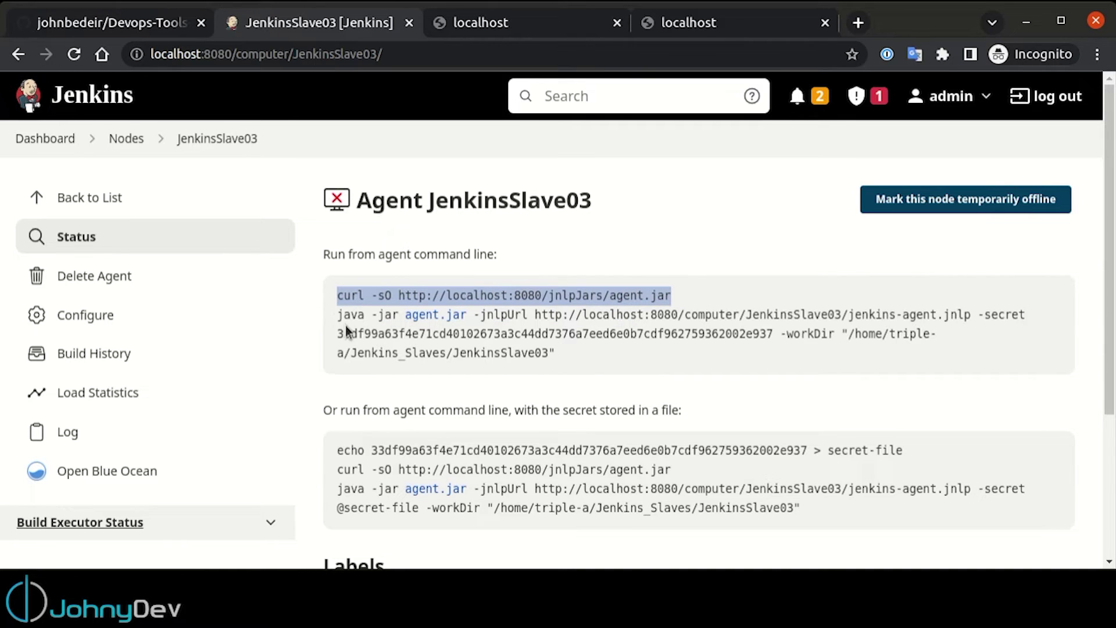
pyautogui.moveTo(339, 314); pyautogui.dragTo(676, 357)
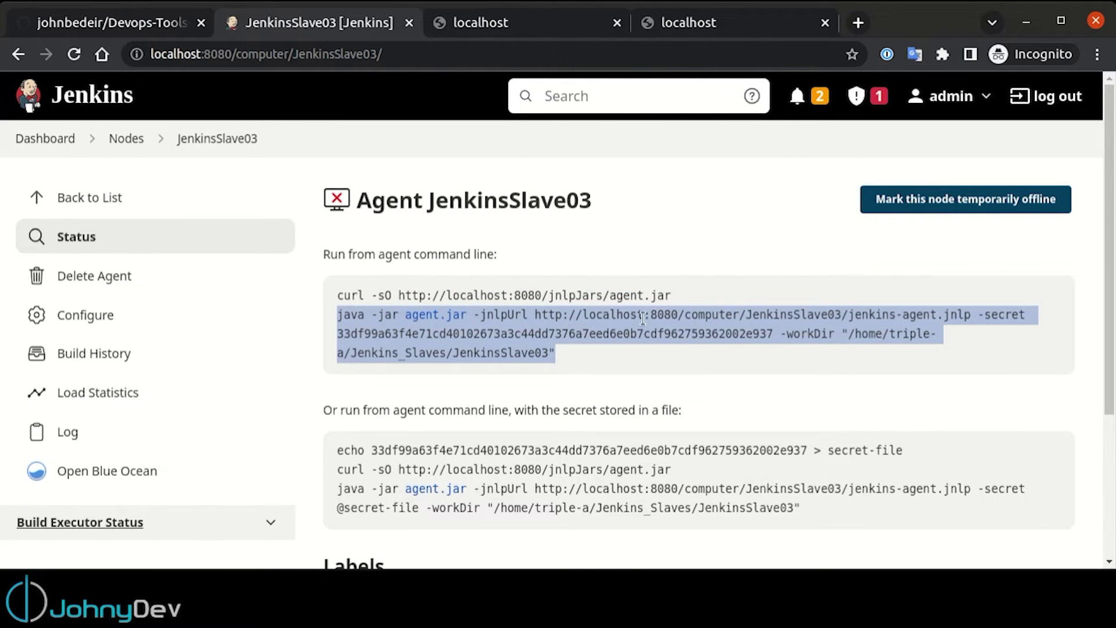
pyautogui.moveTo(675, 295); pyautogui.dragTo(491, 296)
pyautogui.moveTo(349, 299); pyautogui.dragTo(337, 297)
pyautogui.hotkey('ctrl', 'c')
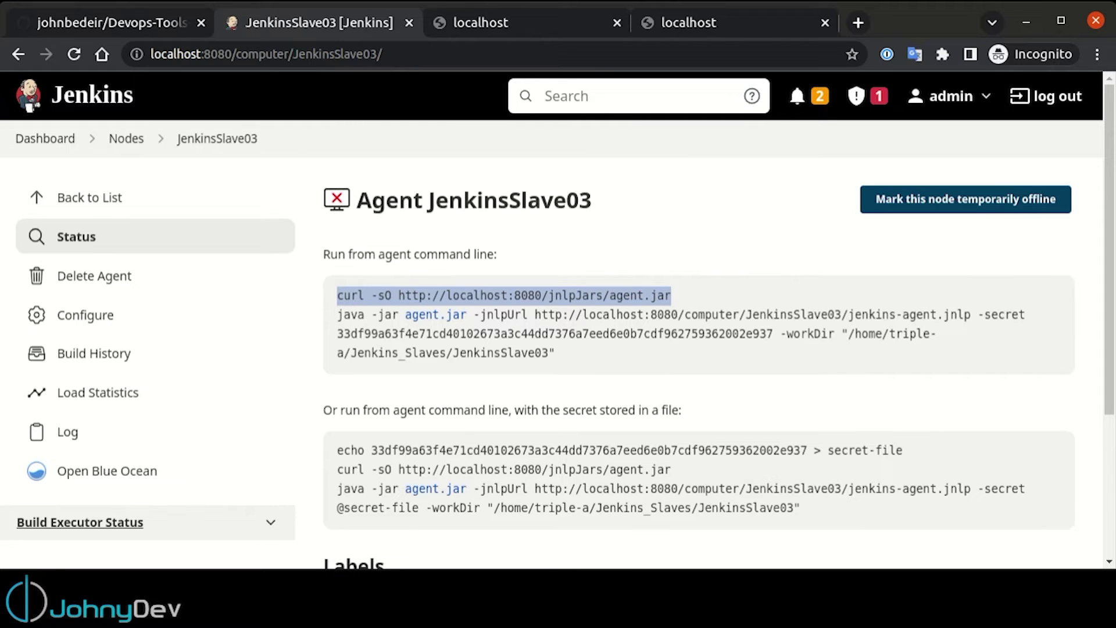
# - Run the copied curl command in the terminal's JenkinsSlave03 directory and list the directory's contents
pyautogui.hotkey('alt', 'Tab')
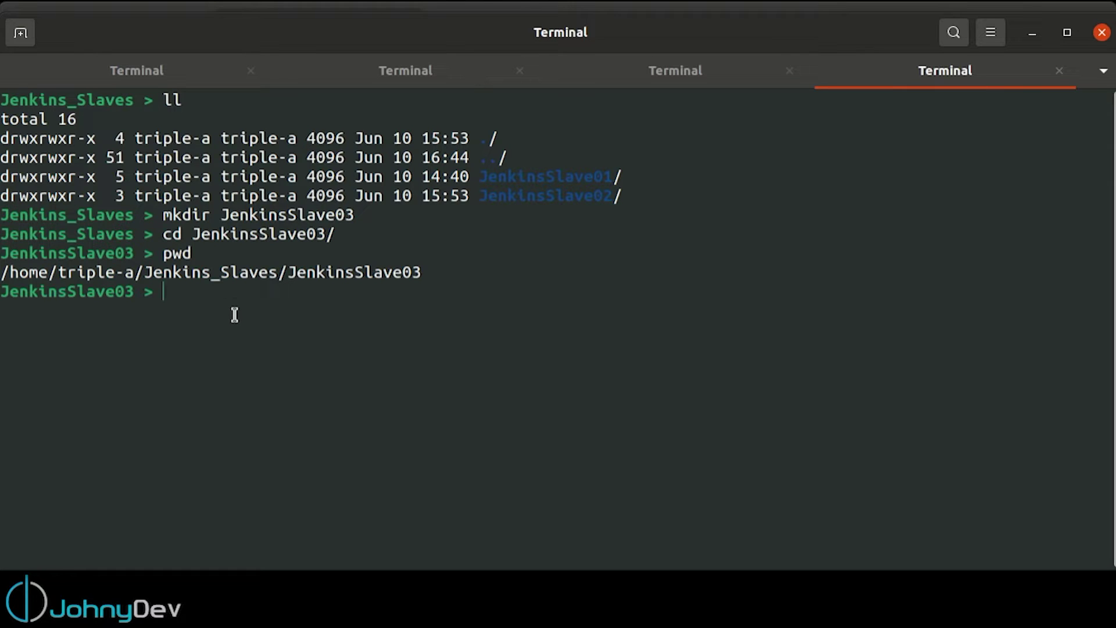
pyautogui.hotkey('ctrl', 'shift', 'v')
pyautogui.press('Return')
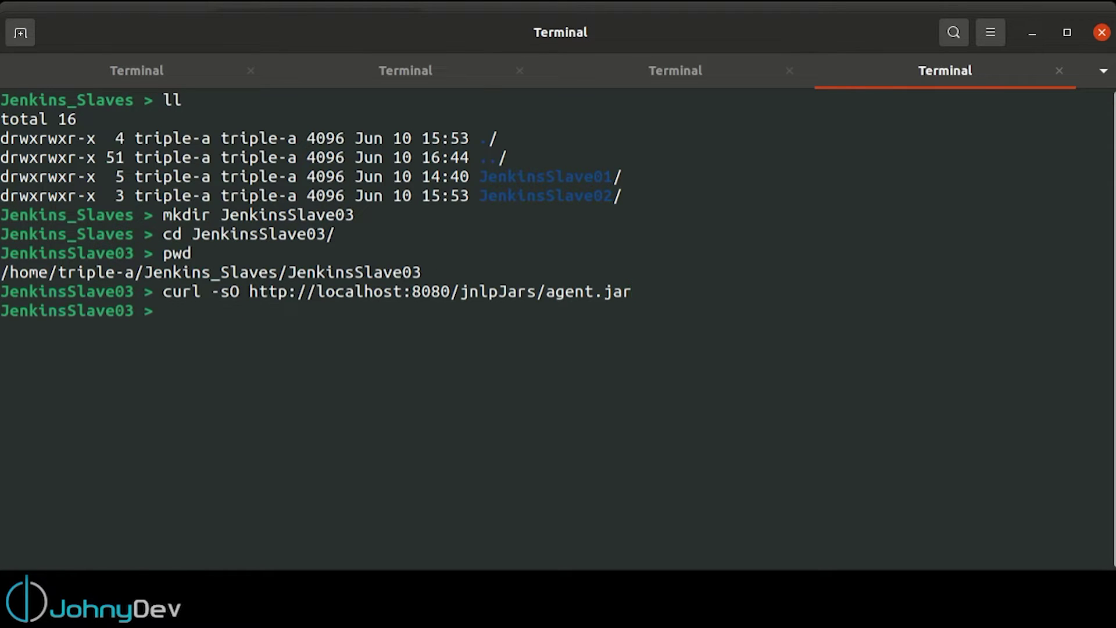
pyautogui.press('Return')
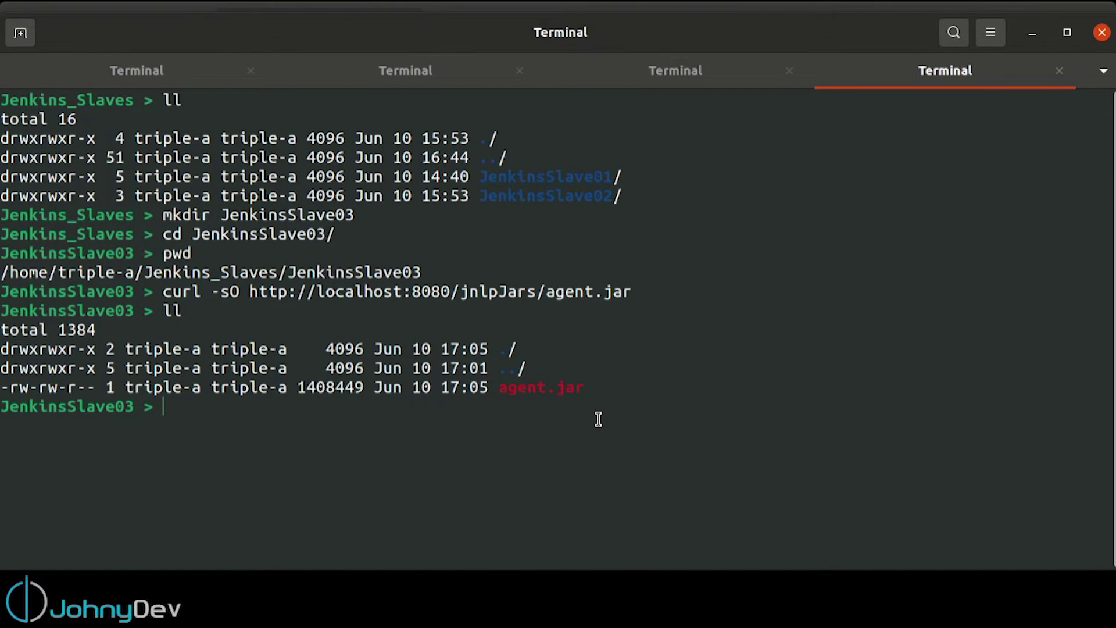
# - Copy the java -jar agent.jar launch command, including the agent secret, from the node's page and run it in the terminal
pyautogui.hotkey('alt', 'Tab')
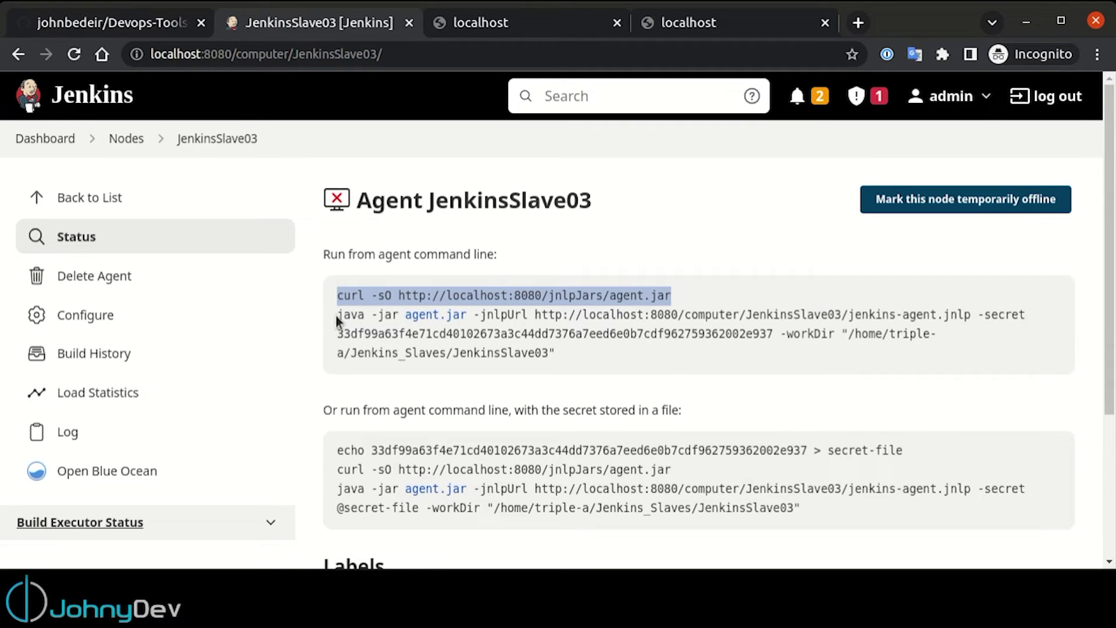
pyautogui.moveTo(340, 315); pyautogui.dragTo(557, 352)
pyautogui.rightClick(556, 343)
pyautogui.click(593, 350)
pyautogui.hotkey('alt', 'Tab')
pyautogui.hotkey('ctrl', 'shift', 'v')
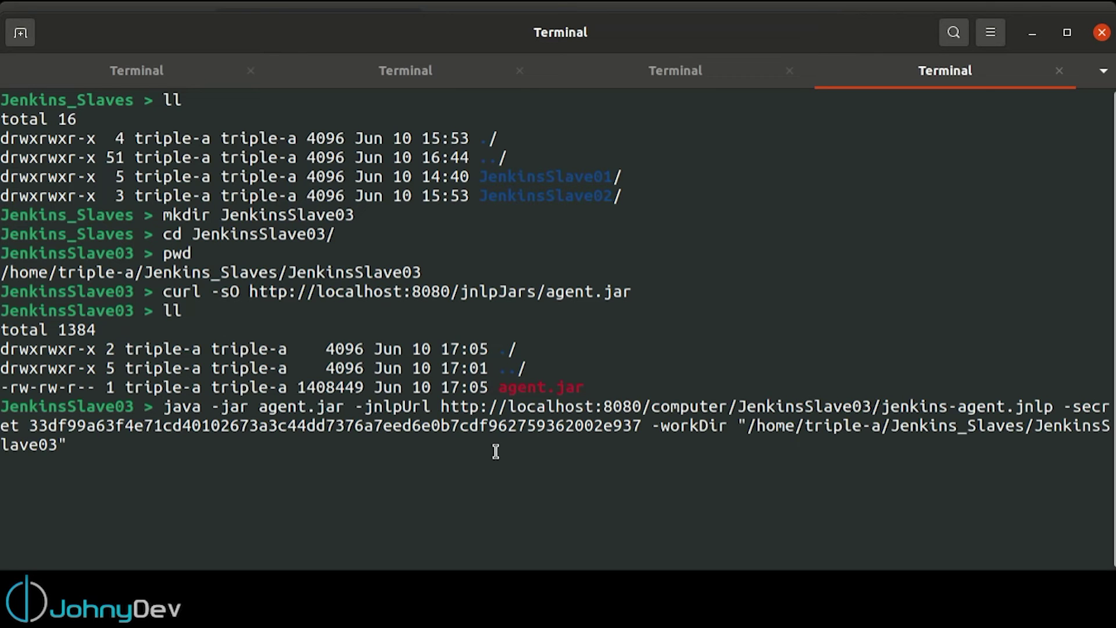
pyautogui.press('Return')
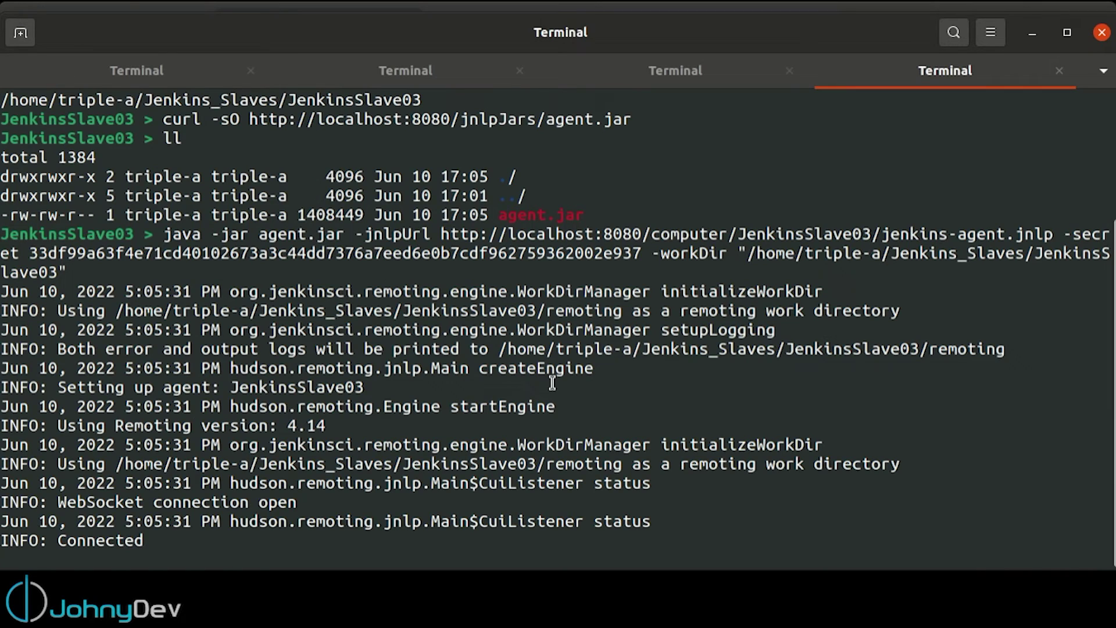
# - Return to the Jenkins node list and open JenkinsSlave03 to check its connection status
pyautogui.hotkey('alt', 'Tab')
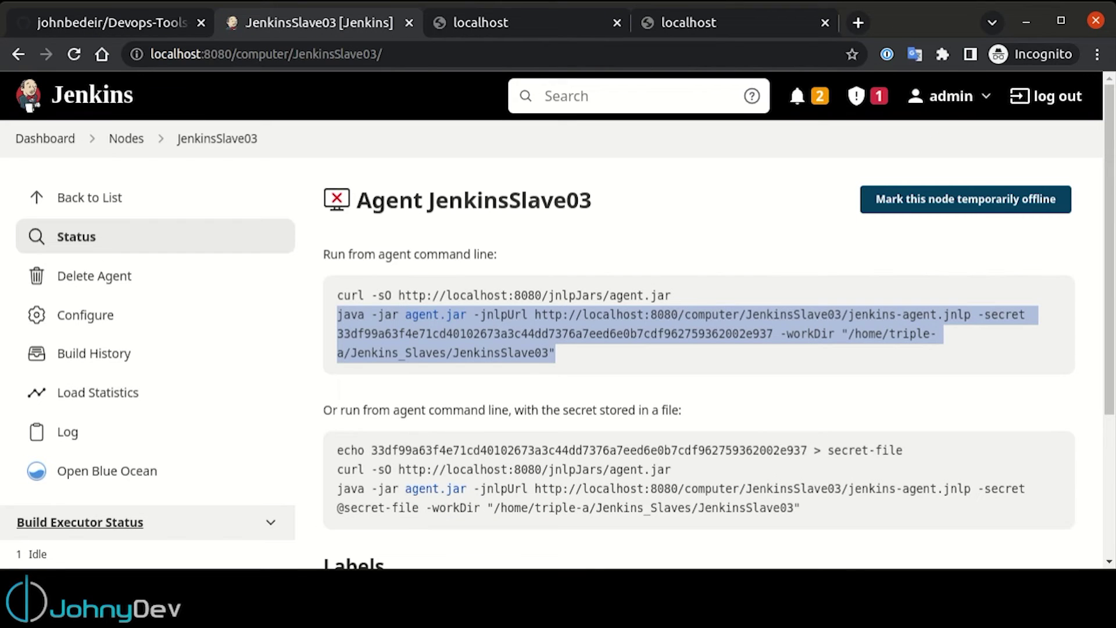
pyautogui.click(62, 209)
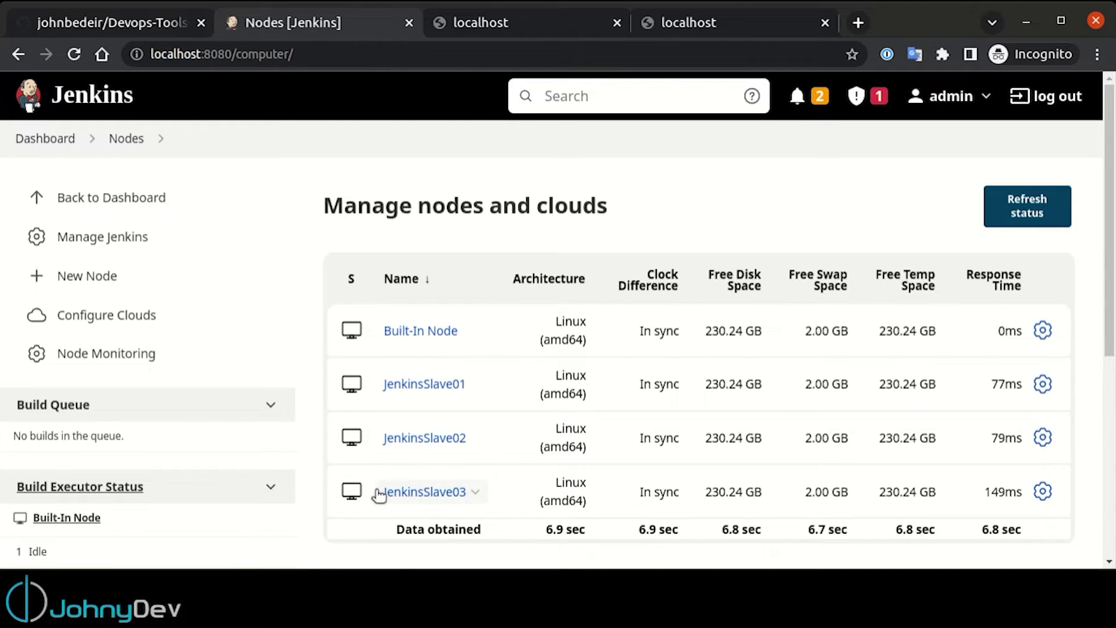
pyautogui.click(401, 497)
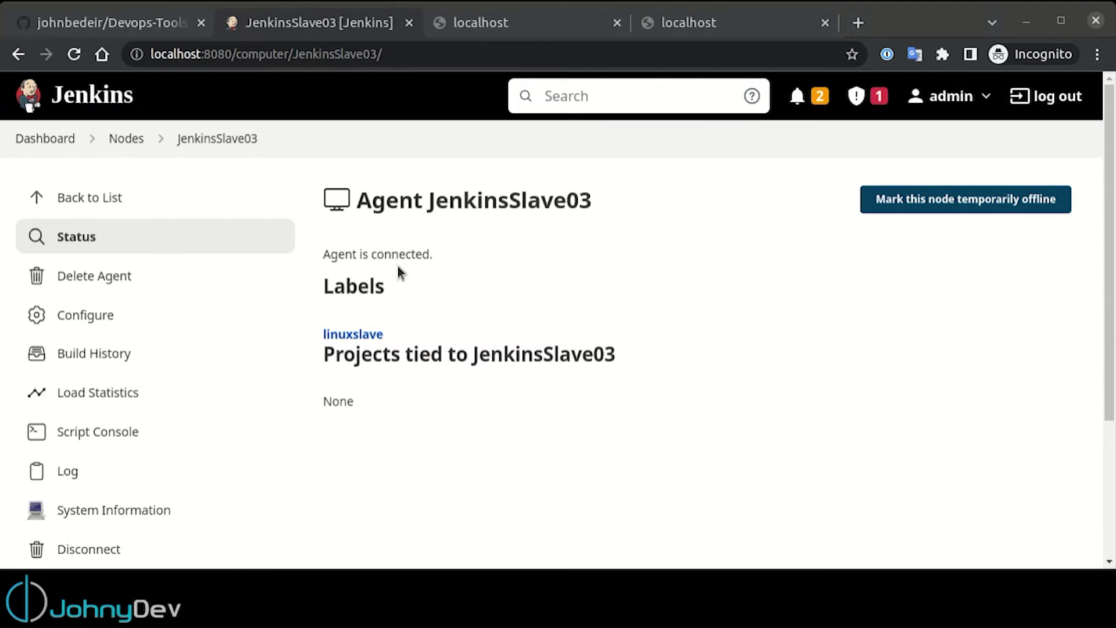
# - View the DevOps-Pipeline folder of the Devops-Tools-Documentation repository on GitHub and return to Jenkins
pyautogui.click(102, 23)
pyautogui.click(109, 448)
pyautogui.hotkey('ctrl', 'Tab')
# - Create a Freestyle project named Jenkins Agent 03 Test from the Jenkins dashboard
pyautogui.click(62, 104)
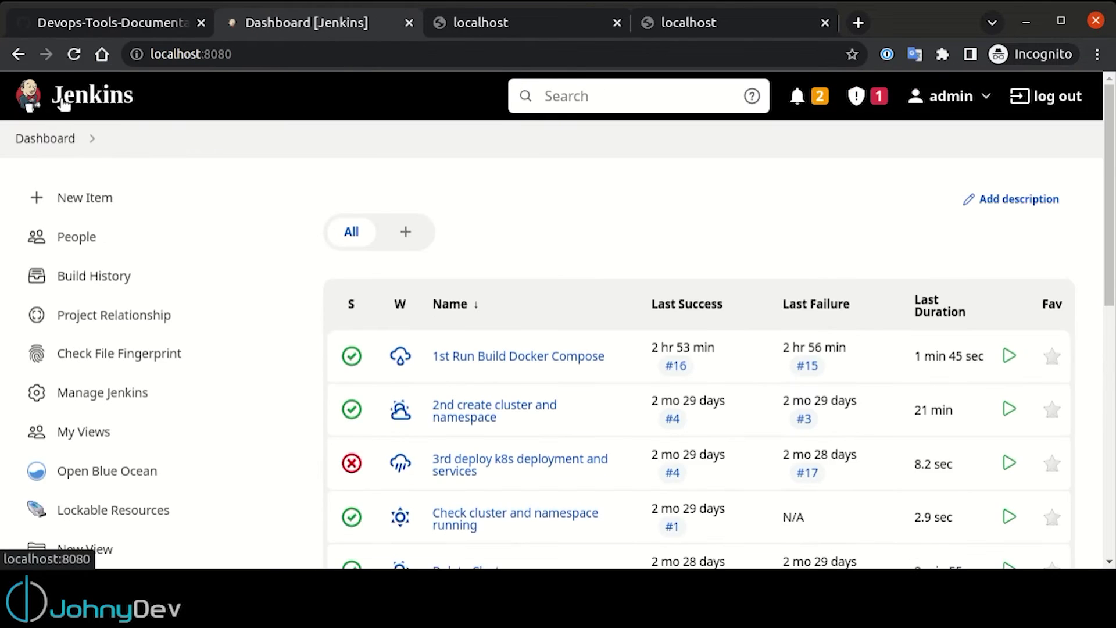
pyautogui.click(95, 198)
pyautogui.write('Jenkins Agent 03 Test')
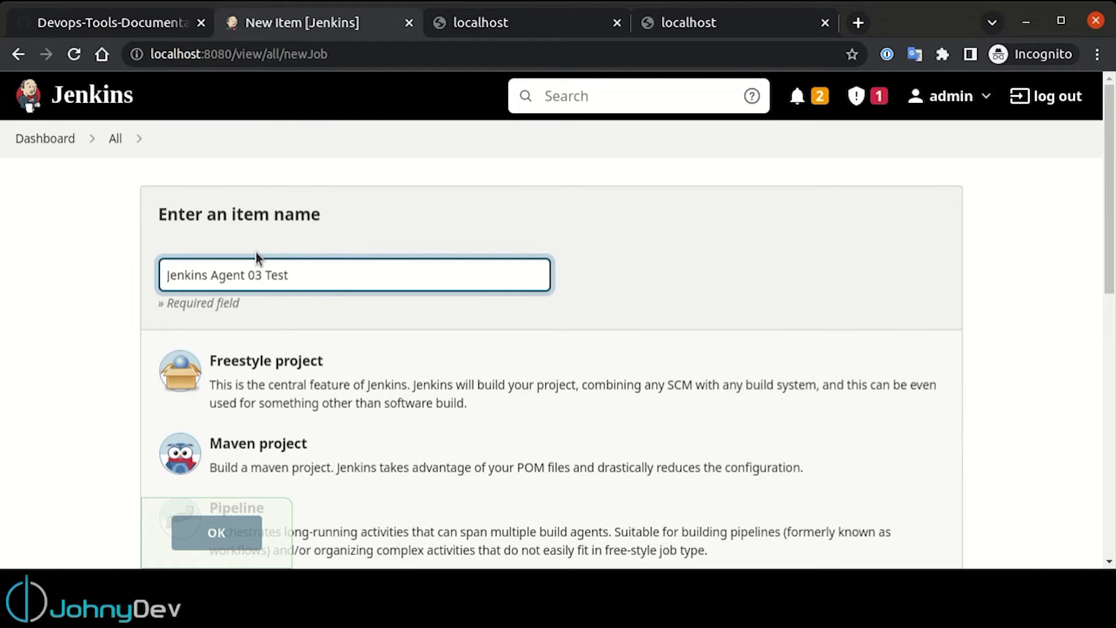
pyautogui.click(294, 379)
pyautogui.click(222, 531)
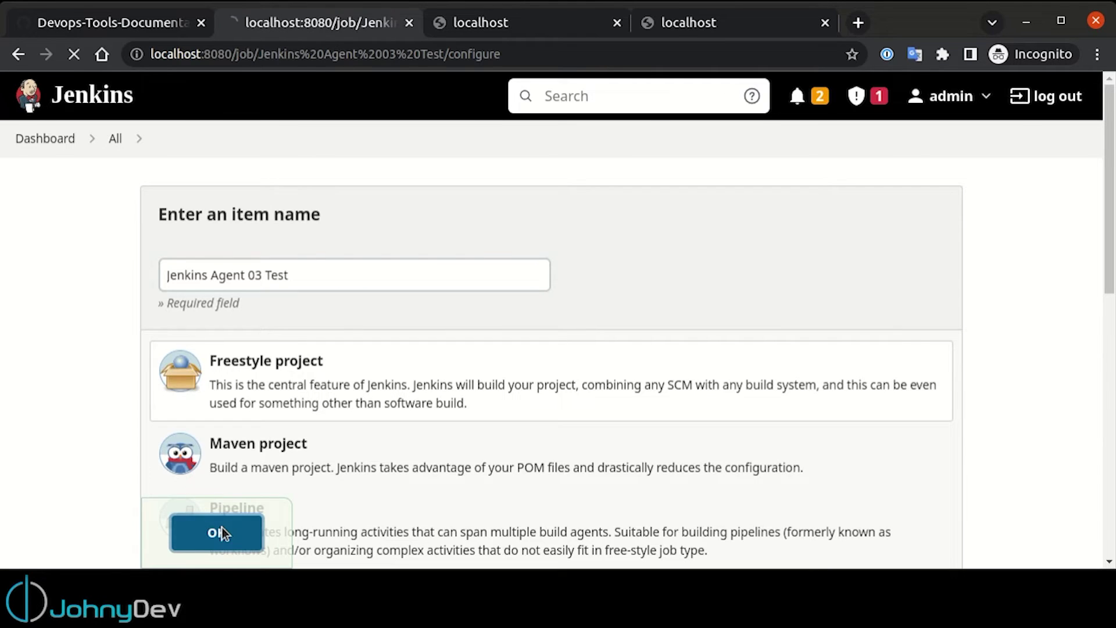
# - Restrict where the project can be run, with JenkinsSlave03 as the label expression
pyautogui.scroll(-3, 569, 386)
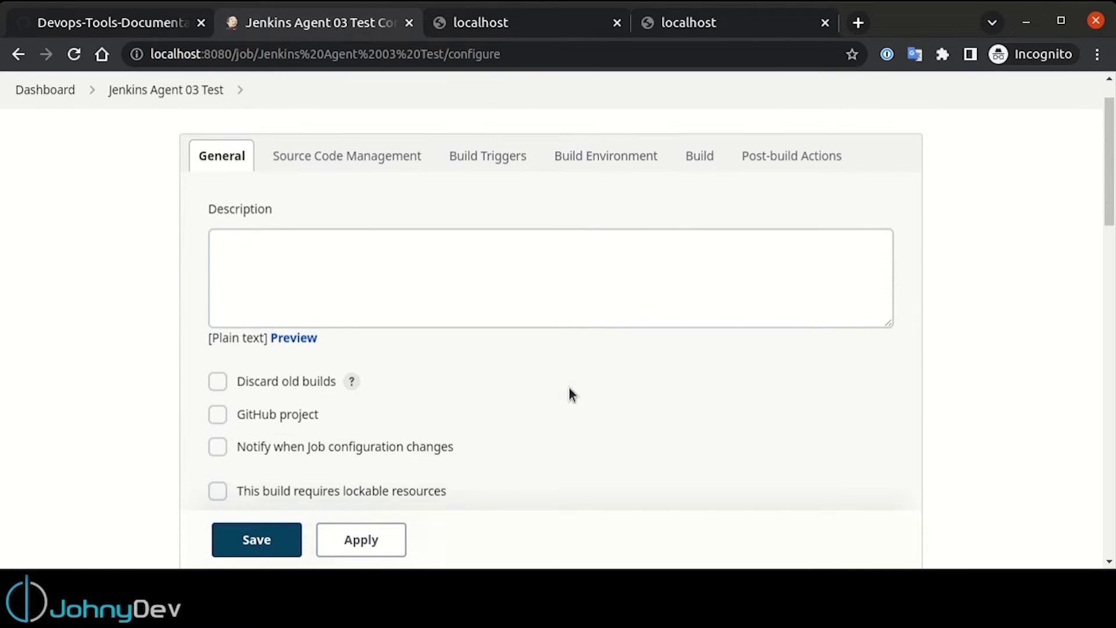
pyautogui.scroll(-2, 568, 386)
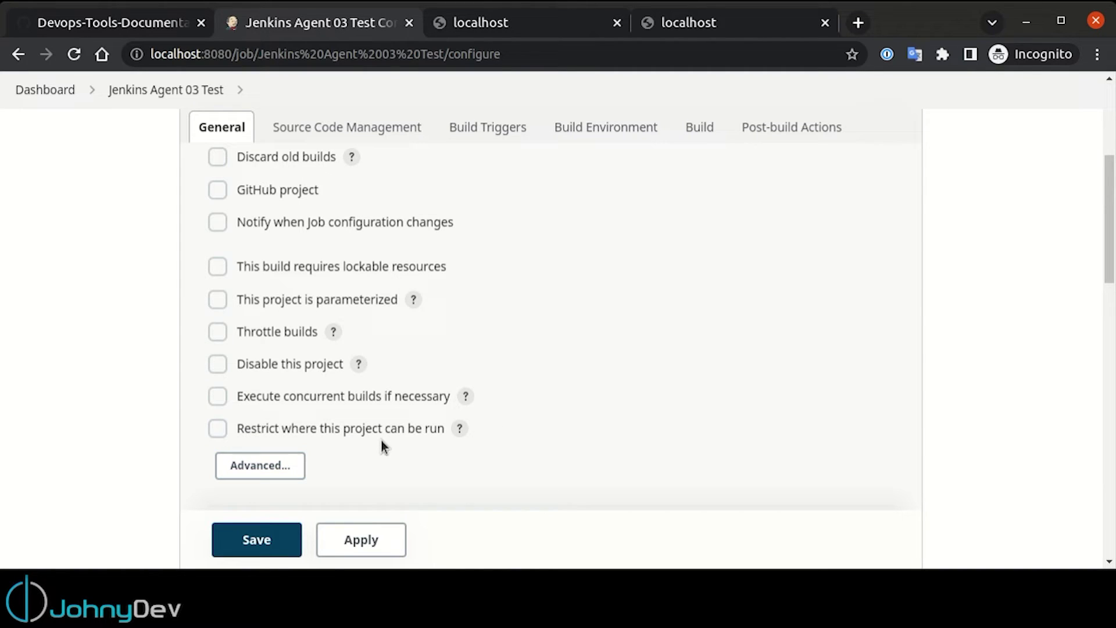
pyautogui.click(221, 430)
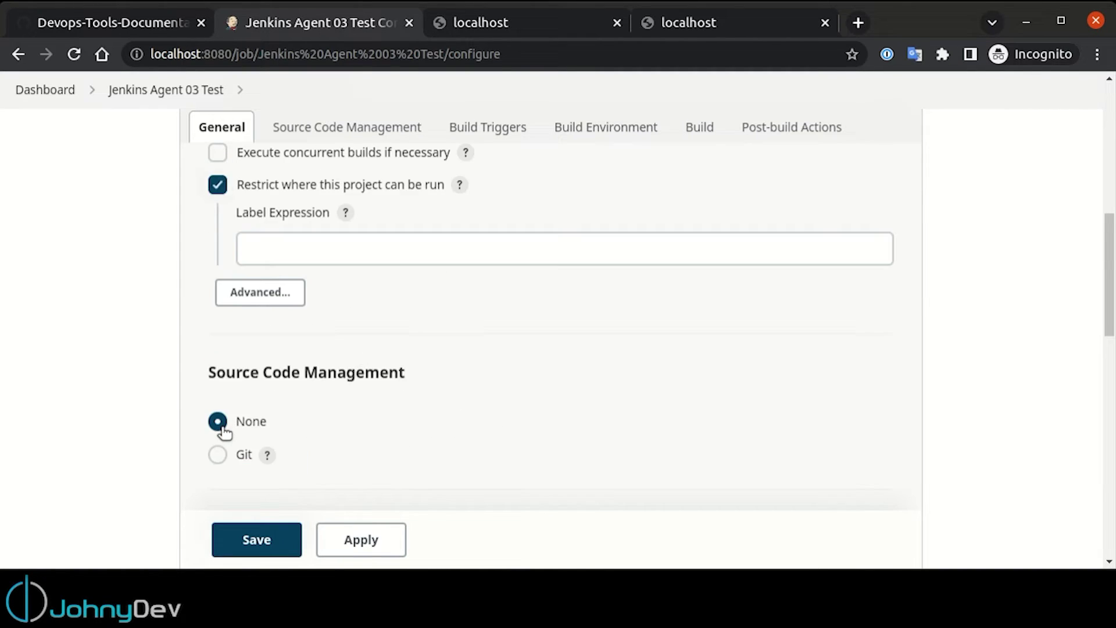
pyautogui.click(304, 319)
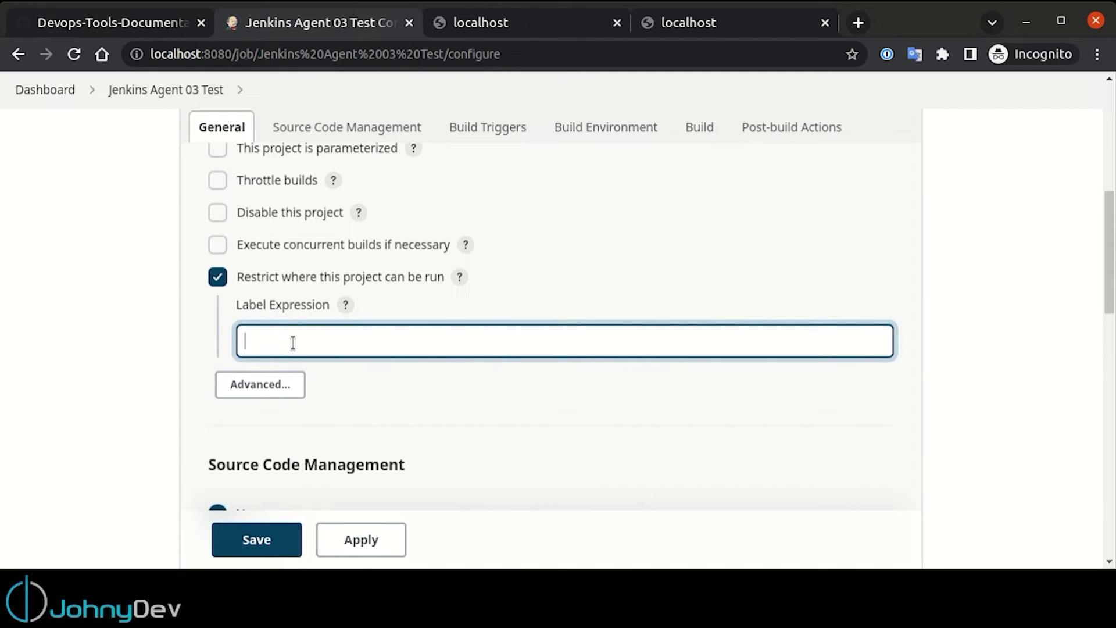
pyautogui.write('Jenkins')
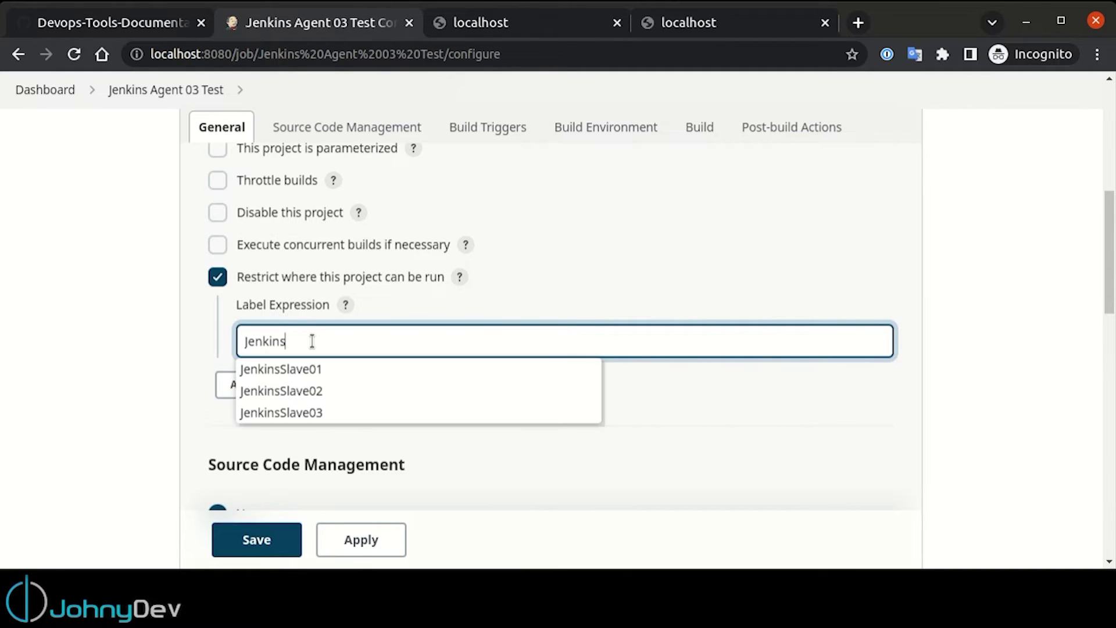
pyautogui.press('Down')
pyautogui.press('Down')
pyautogui.press('Down')
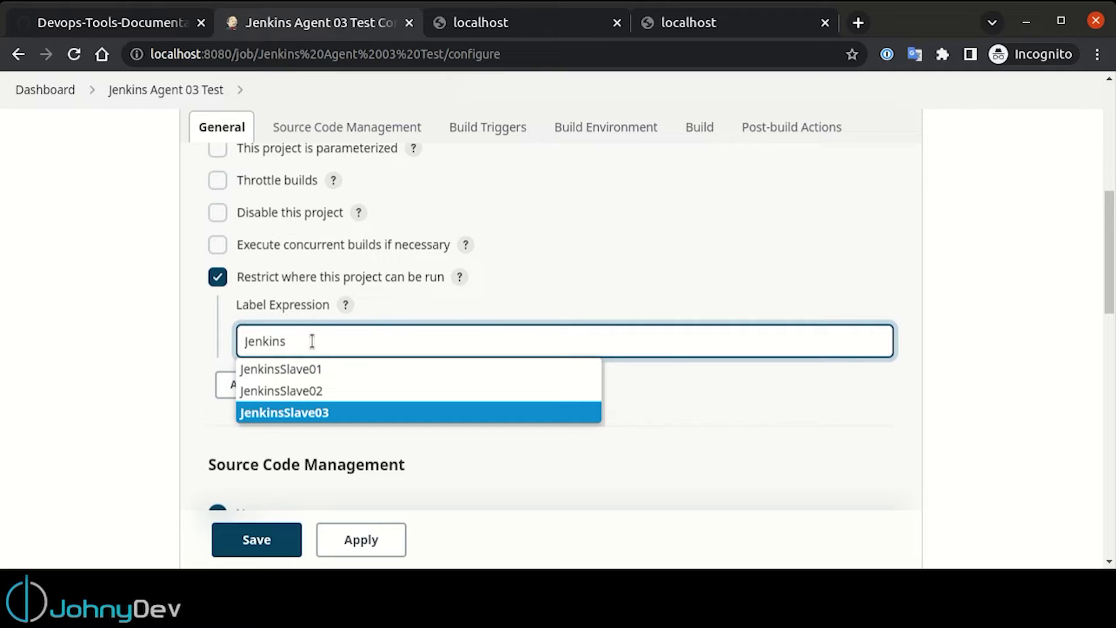
pyautogui.press('Return')
# - Set source code management to Git, using the HTTPS clone URL copied from the Devops-Tools-Documentation GitHub repository as the repository URL
pyautogui.scroll(-3, 298, 320)
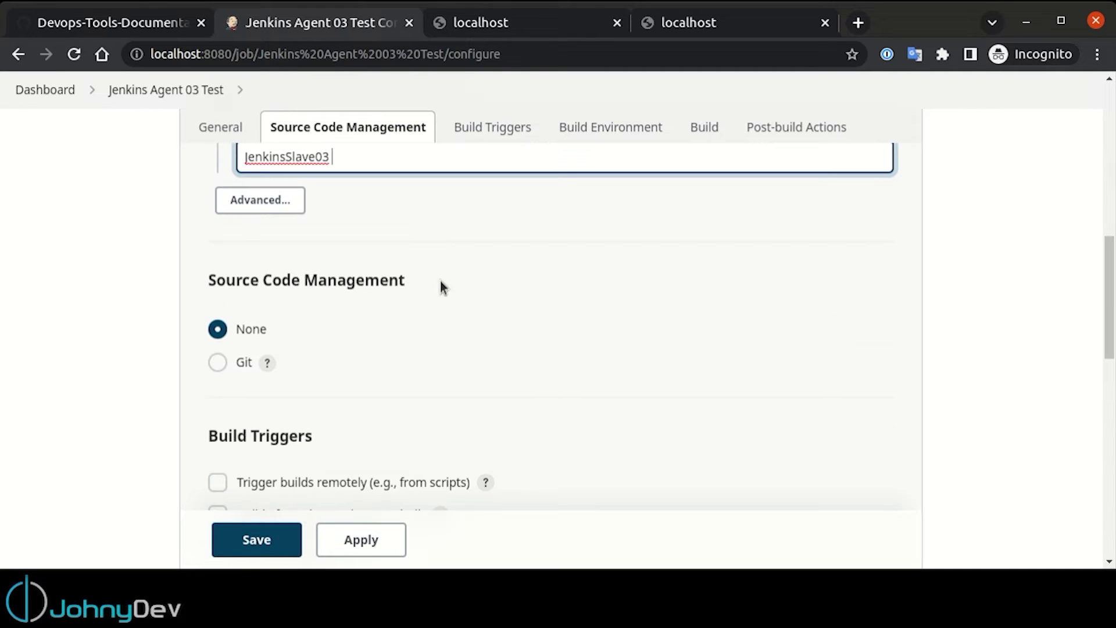
pyautogui.click(220, 365)
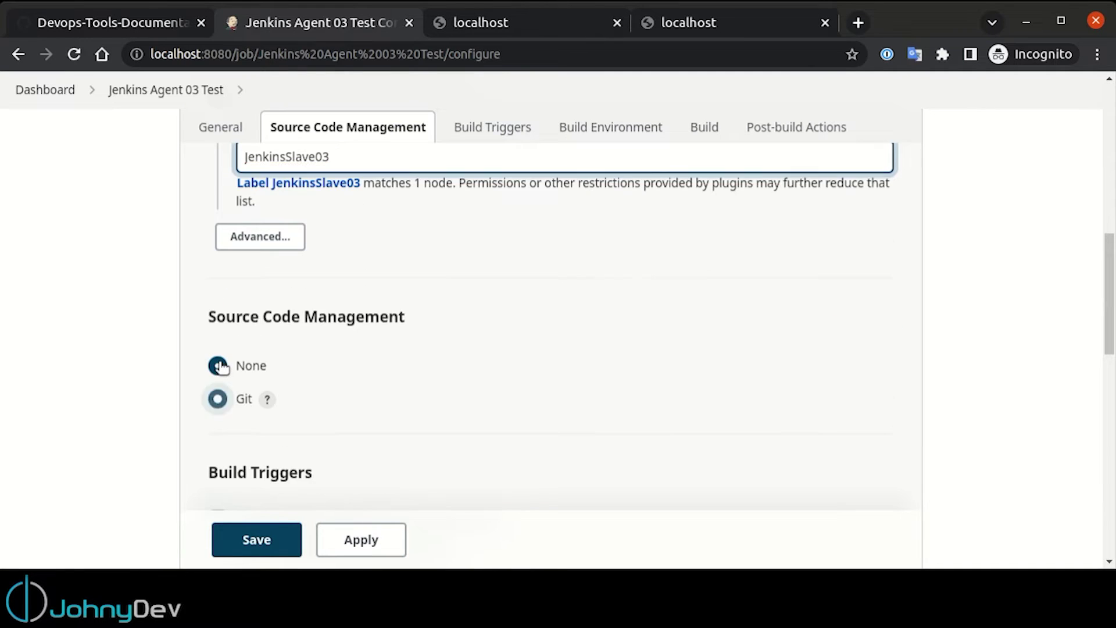
pyautogui.click(226, 398)
pyautogui.click(90, 26)
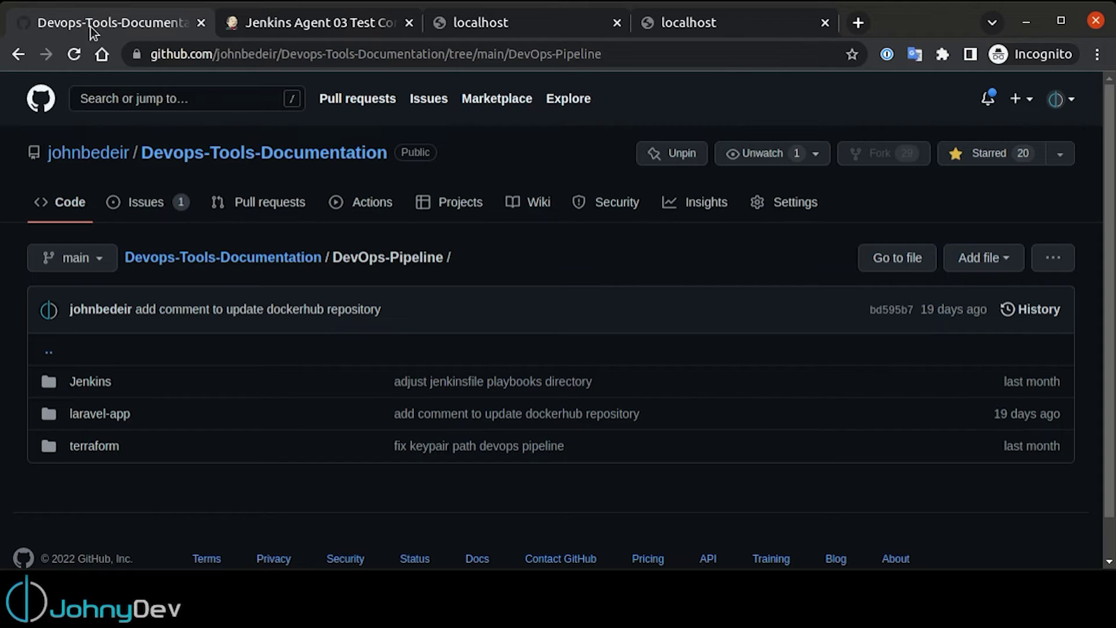
pyautogui.hotkey('alt', 'Left')
pyautogui.click(759, 257)
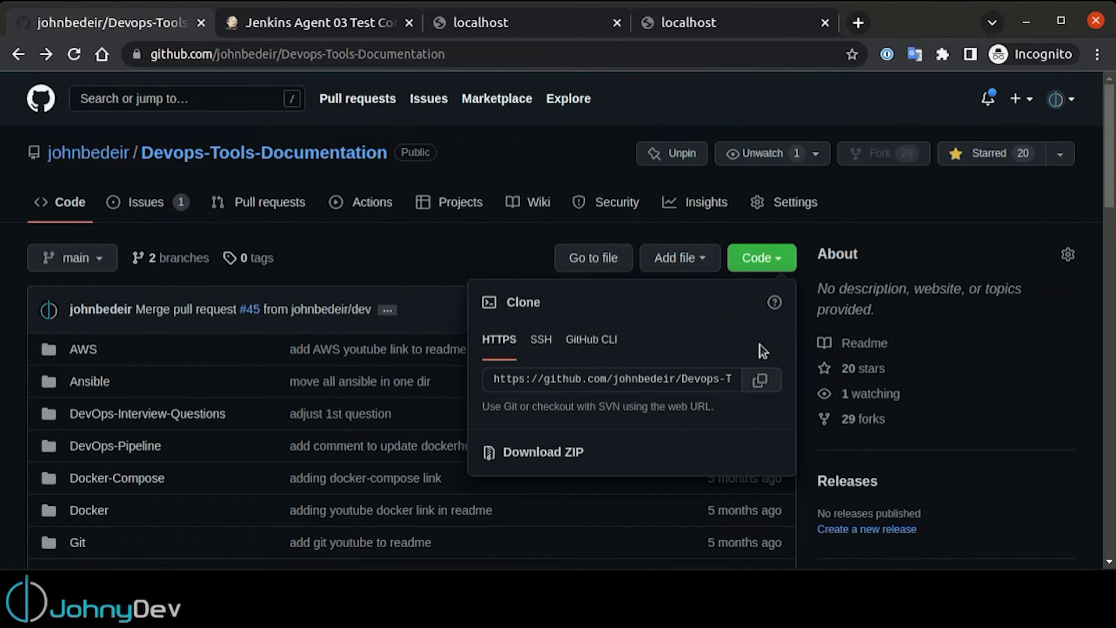
pyautogui.click(773, 383)
pyautogui.click(333, 29)
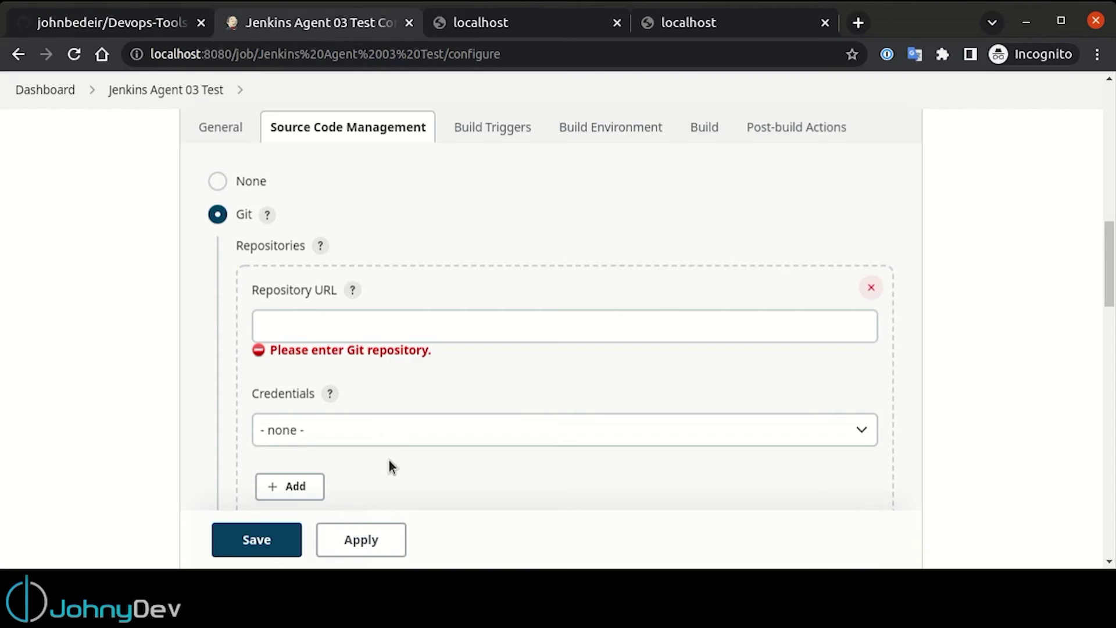
pyautogui.click(369, 328)
pyautogui.hotkey('ctrl', 'v')
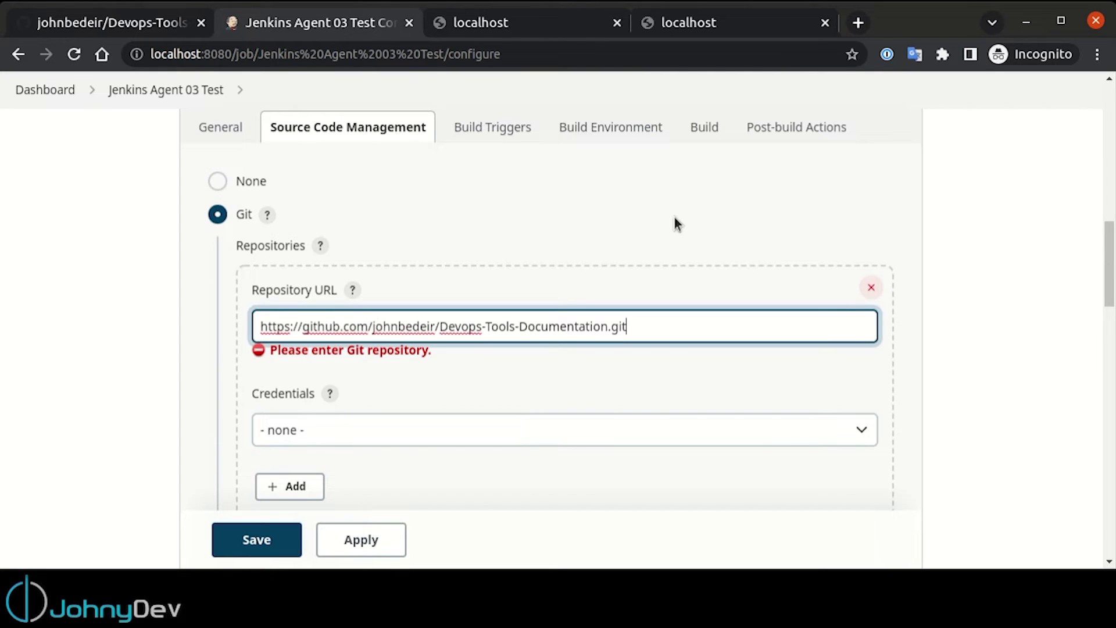
# - Set the branch specifier of the project's Git source to */main
pyautogui.scroll(-2, 674, 221)
pyautogui.scroll(-3, 674, 221)
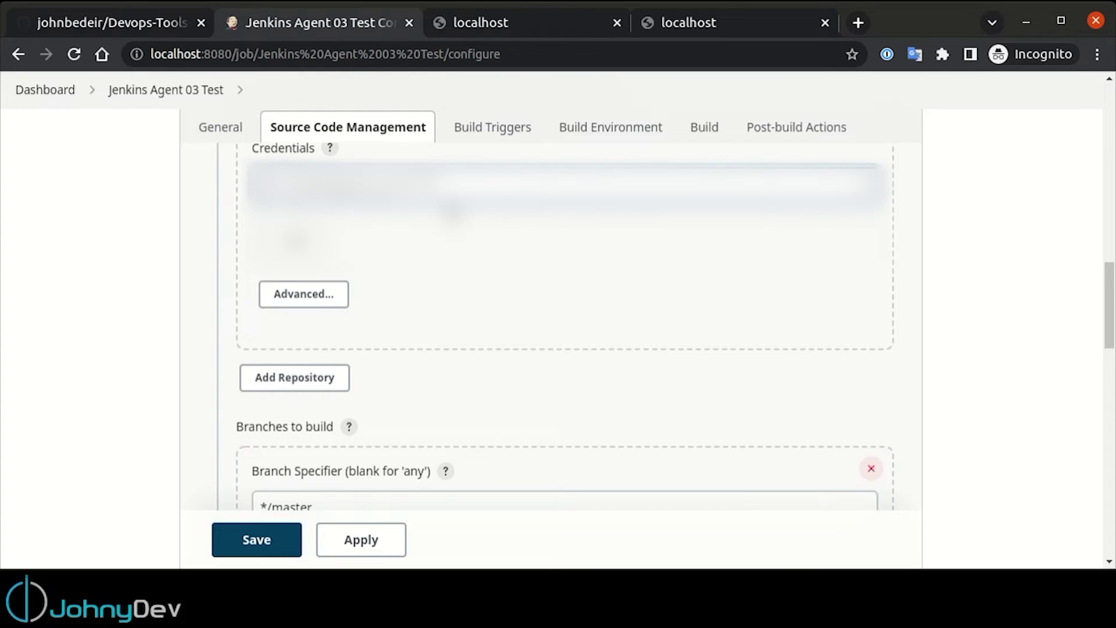
pyautogui.scroll(-2, 465, 333)
pyautogui.doubleClick(291, 415)
pyautogui.write('main')
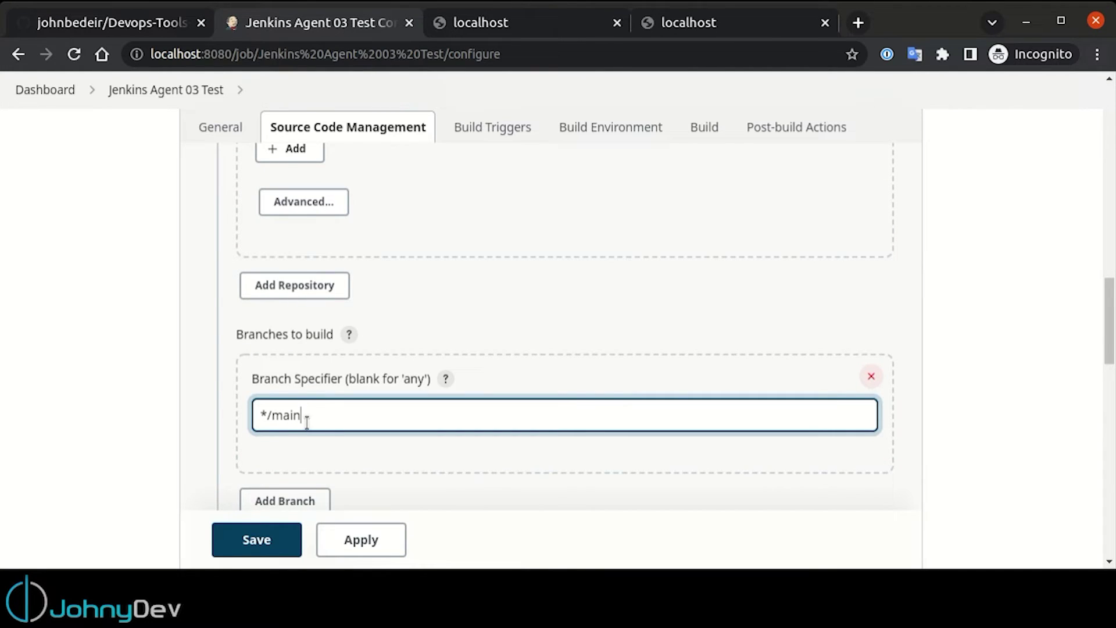
# - Add an Execute shell build step to the project and place the cursor in its command field
pyautogui.scroll(-15, 347, 319)
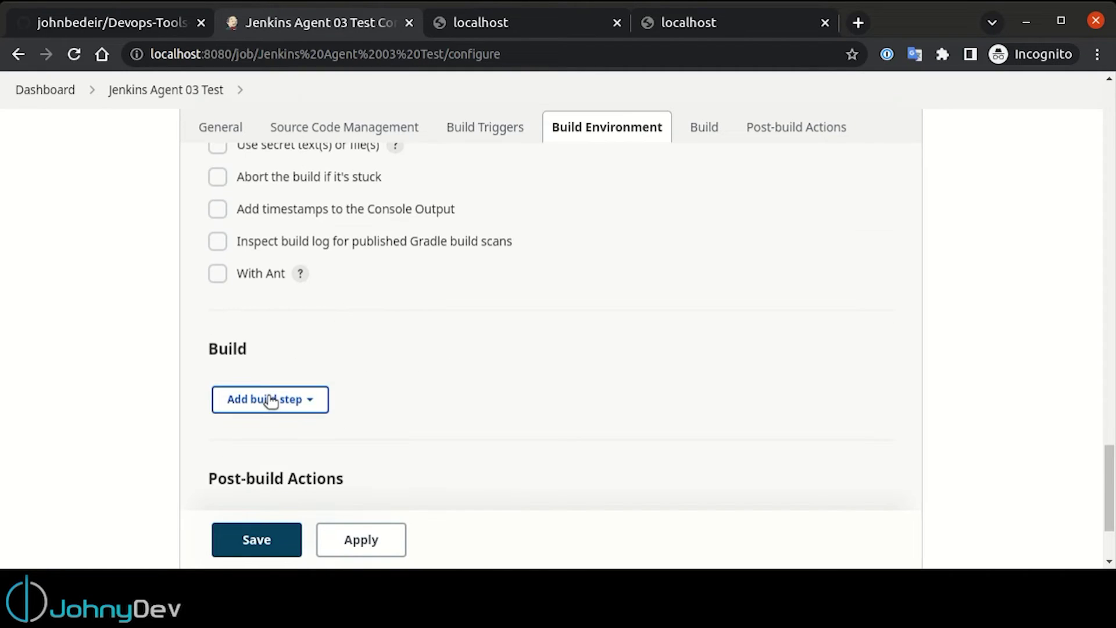
pyautogui.click(271, 401)
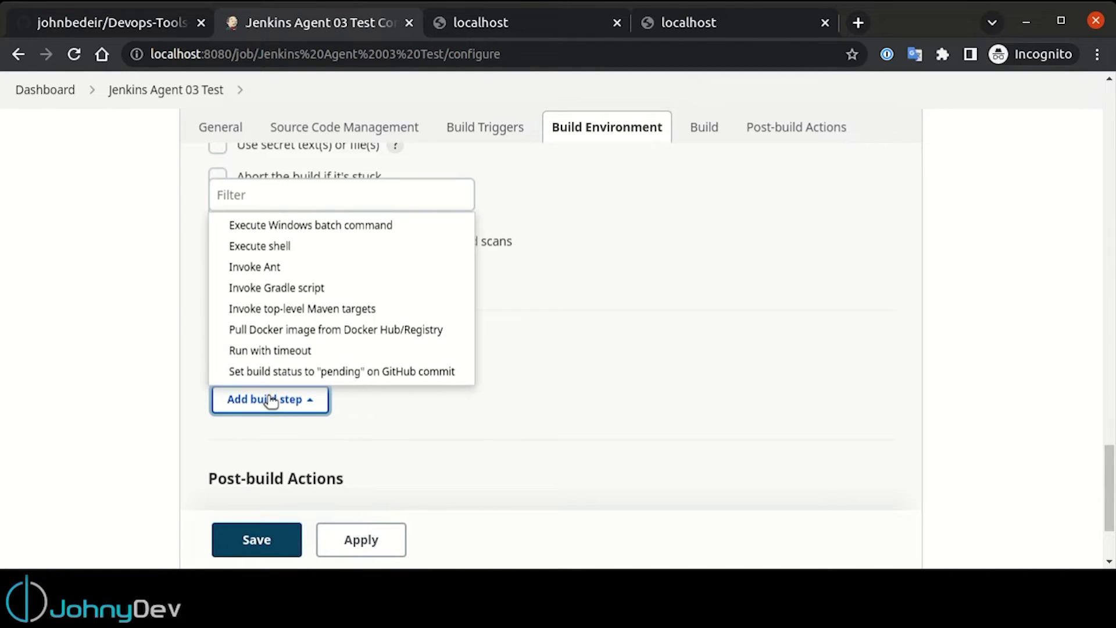
pyautogui.click(291, 252)
pyautogui.scroll(-3, 548, 297)
pyautogui.click(447, 332)
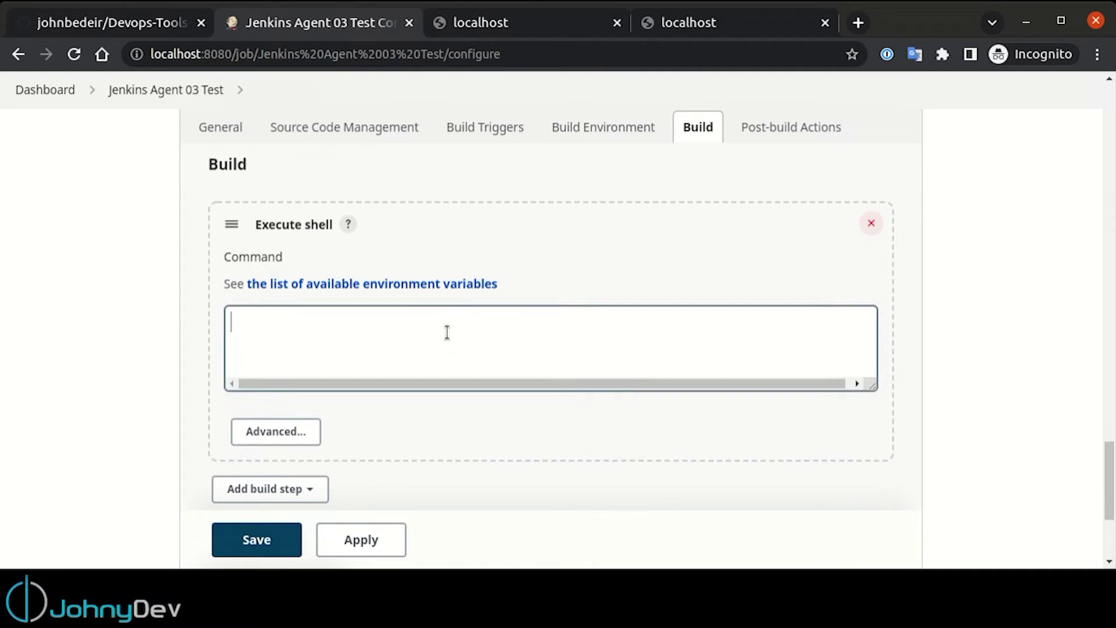
# - Open the DevOps-Pipeline/laravel-app folder of the Devops-Tools-Documentation repository on GitHub
pyautogui.click(103, 20)
pyautogui.click(495, 249)
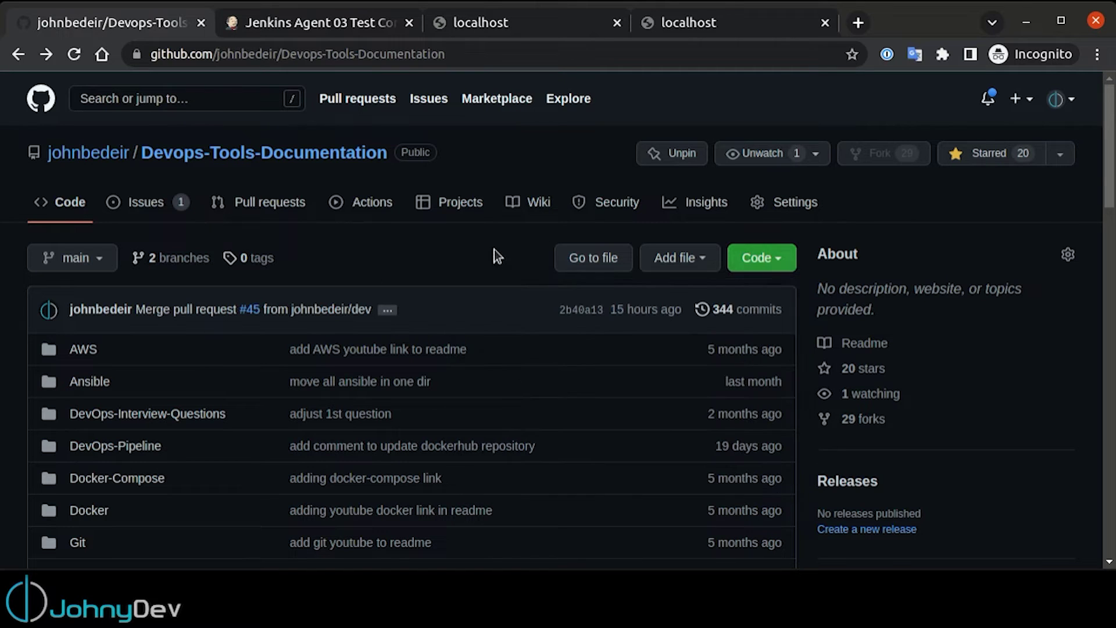
pyautogui.click(96, 447)
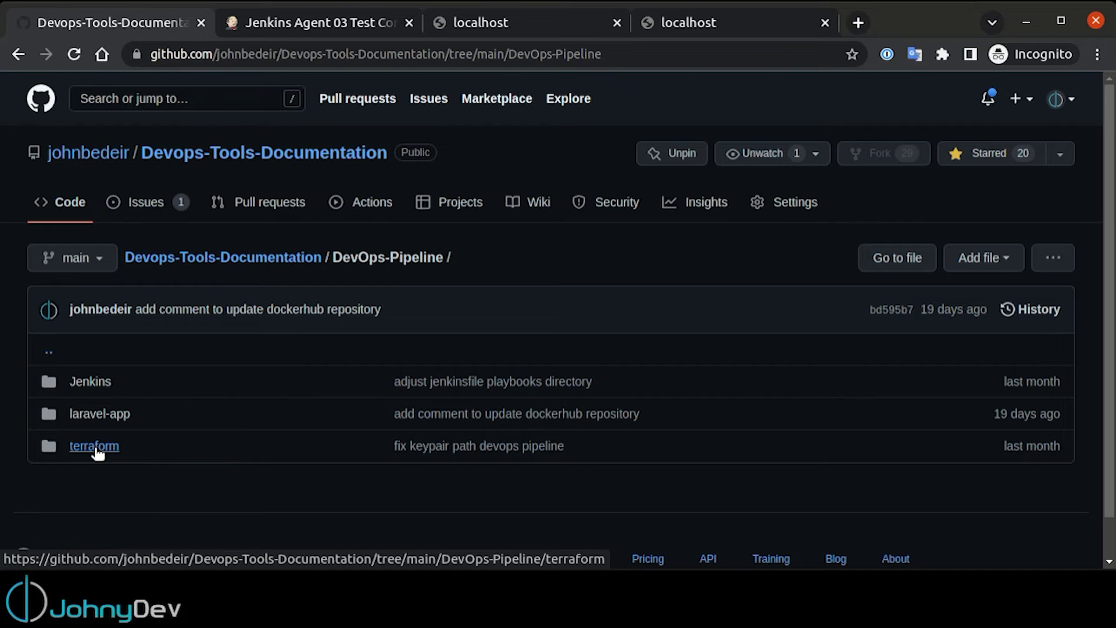
pyautogui.click(99, 415)
pyautogui.scroll(-1, 193, 389)
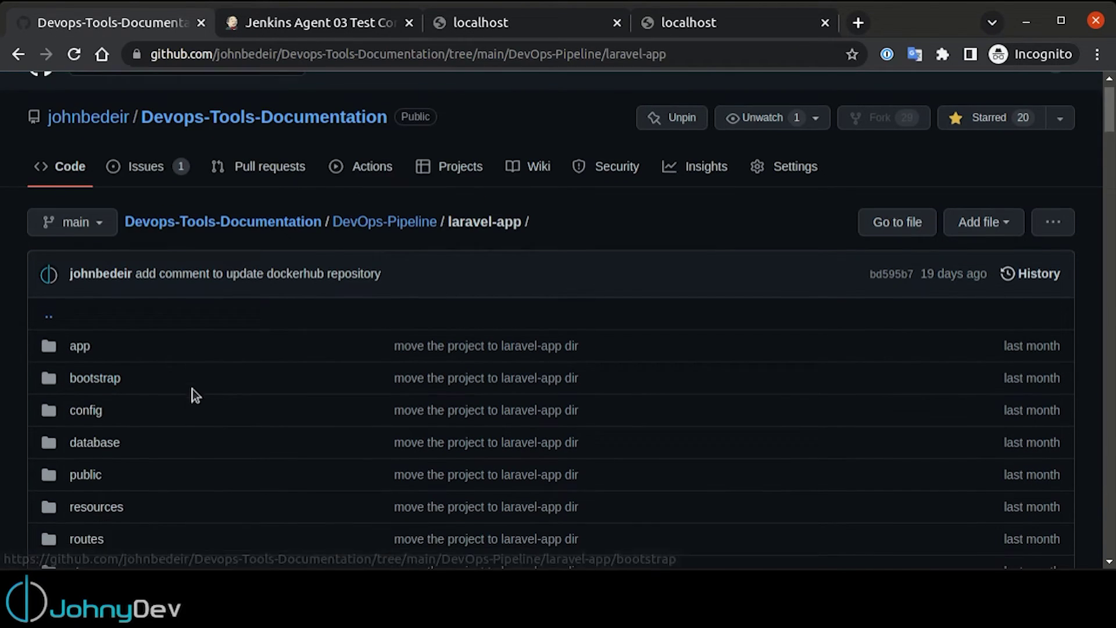
pyautogui.scroll(1, 361, 186)
# - Copy the folder path from GitHub into the Execute shell command in Jenkins and edit it into "cd DevOps-Pipeline/laravel-app/", followed by a new line
pyautogui.moveTo(553, 265); pyautogui.dragTo(332, 260)
pyautogui.hotkey('ctrl', 'c')
pyautogui.hotkey('ctrl', 'Tab')
pyautogui.hotkey('ctrl', 'v')
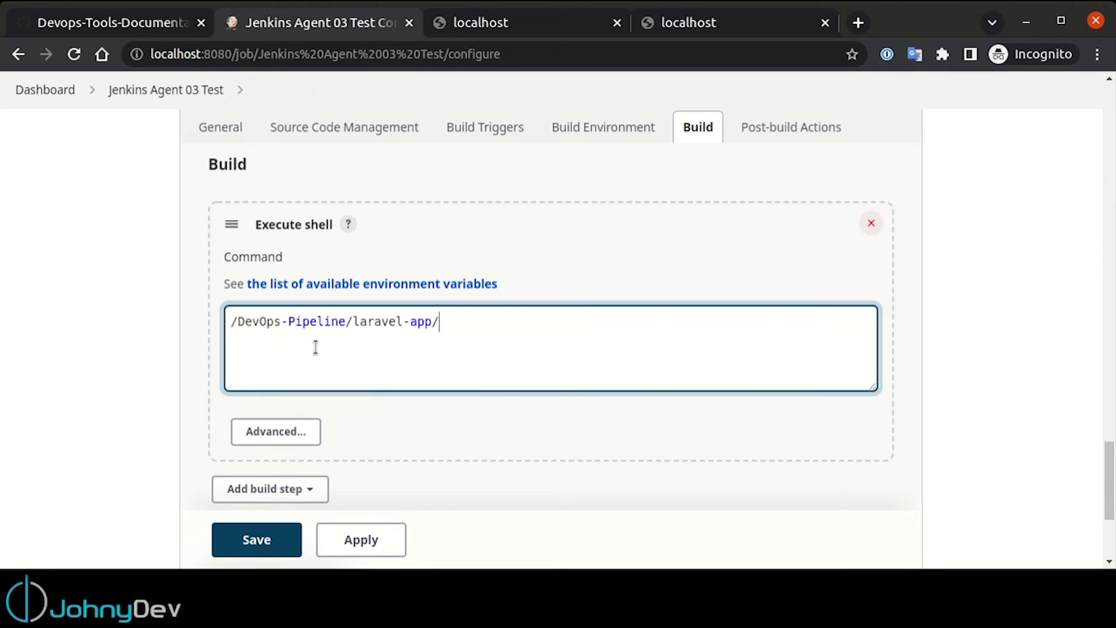
pyautogui.moveTo(240, 325); pyautogui.dragTo(180, 317)
pyautogui.write('cd')
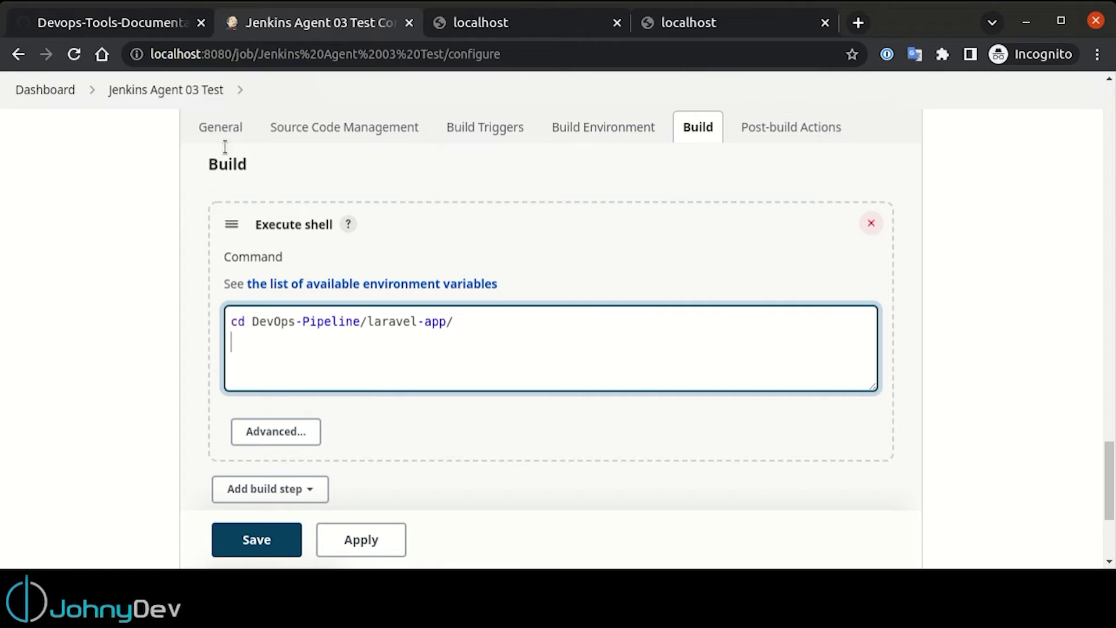
# - Find playbook-dcompose.yml in the laravel-app folder on GitHub, look through its contents, and return to the file list
pyautogui.click(142, 23)
pyautogui.click(615, 242)
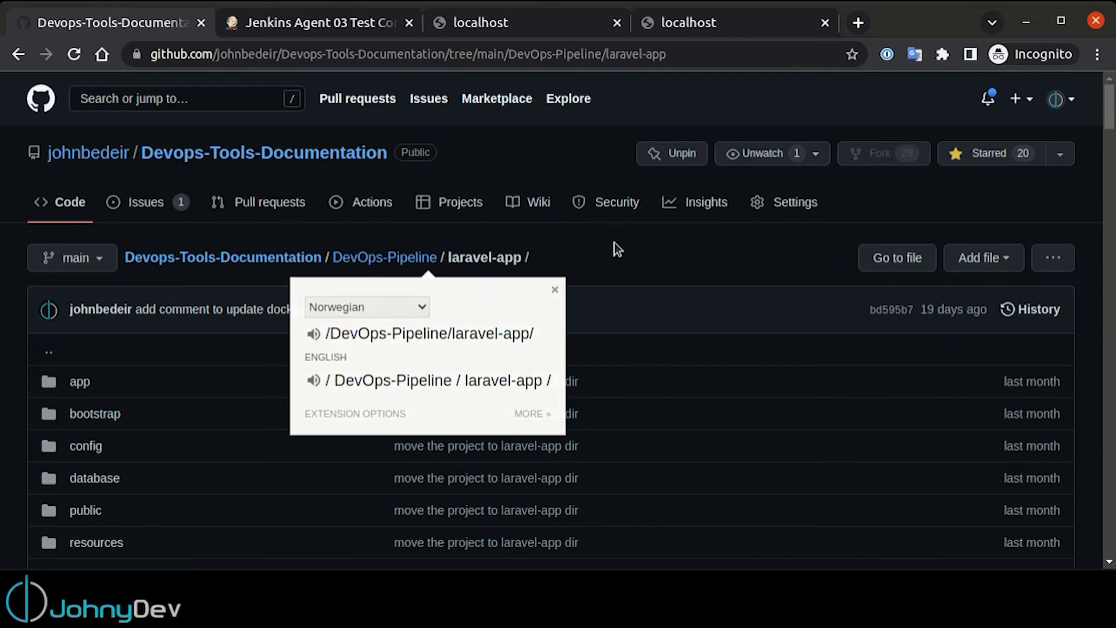
pyautogui.scroll(-3, 320, 388)
pyautogui.scroll(-10, 316, 390)
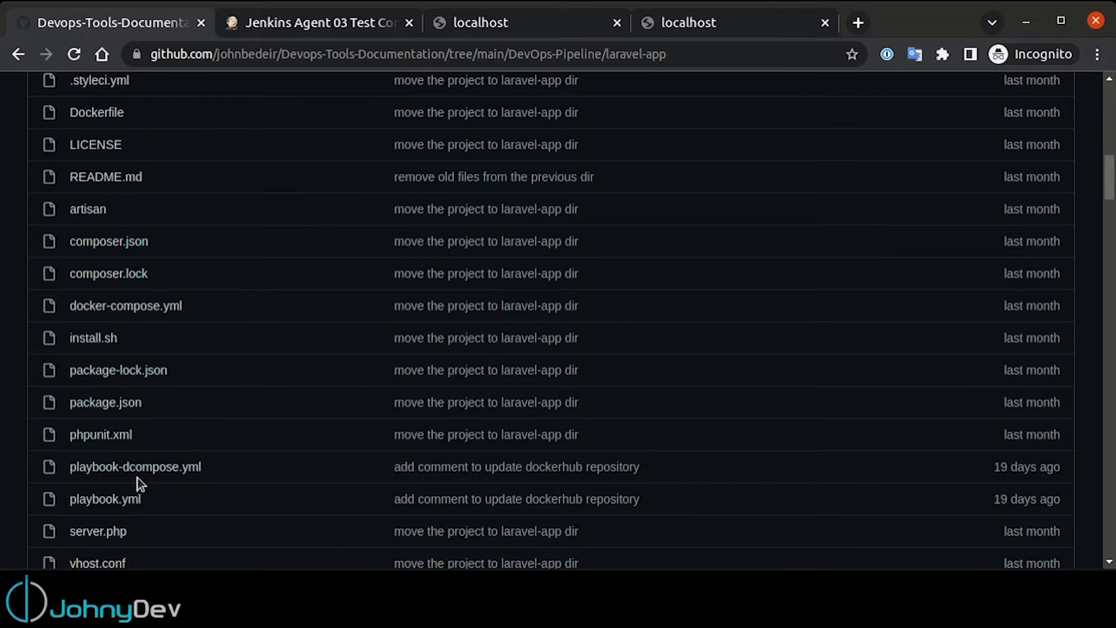
pyautogui.click(123, 467)
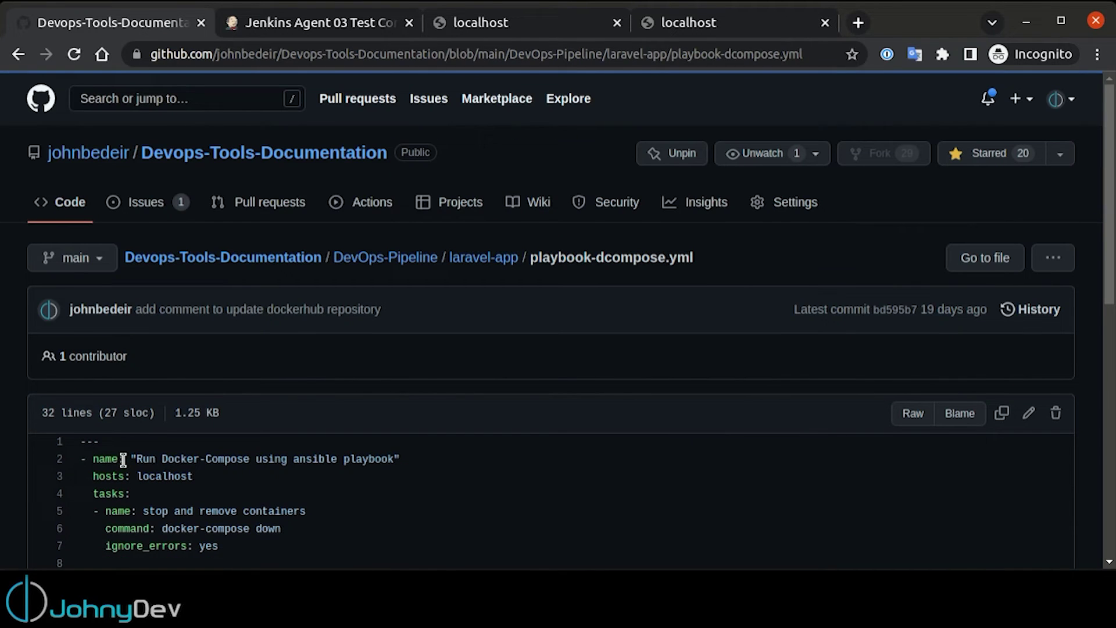
pyautogui.scroll(-3, 309, 382)
pyautogui.hotkey('alt', 'Left')
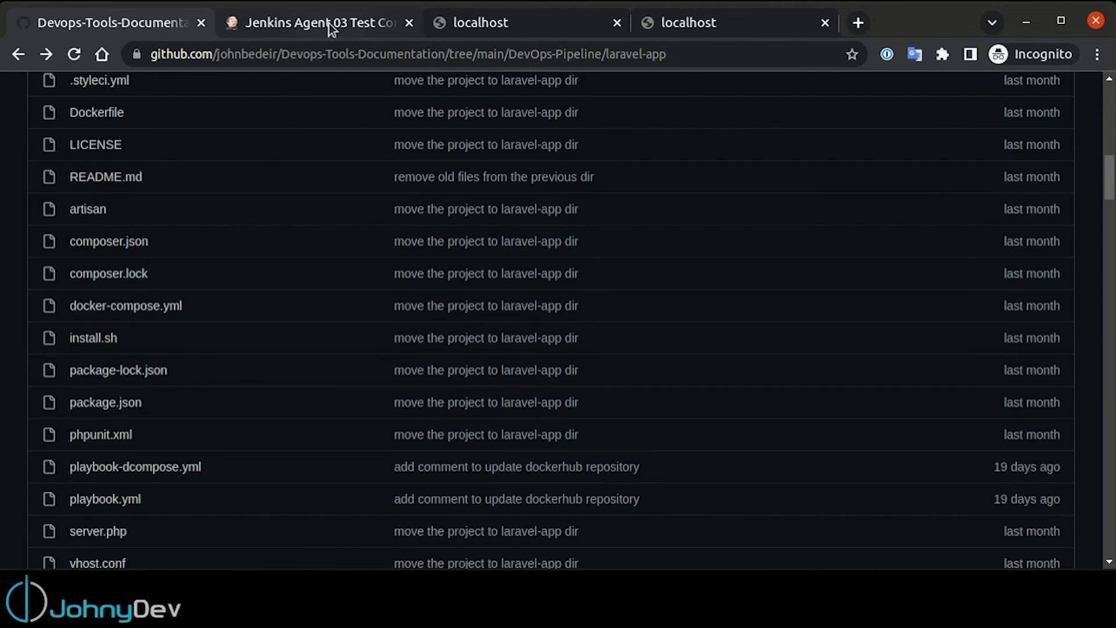
# - Add "ansible-playbook ansible-dcompose.yml" as the second line of the Execute shell command in Jenkins and save the project
pyautogui.click(330, 23)
pyautogui.write('ansible-playbook ansibl')
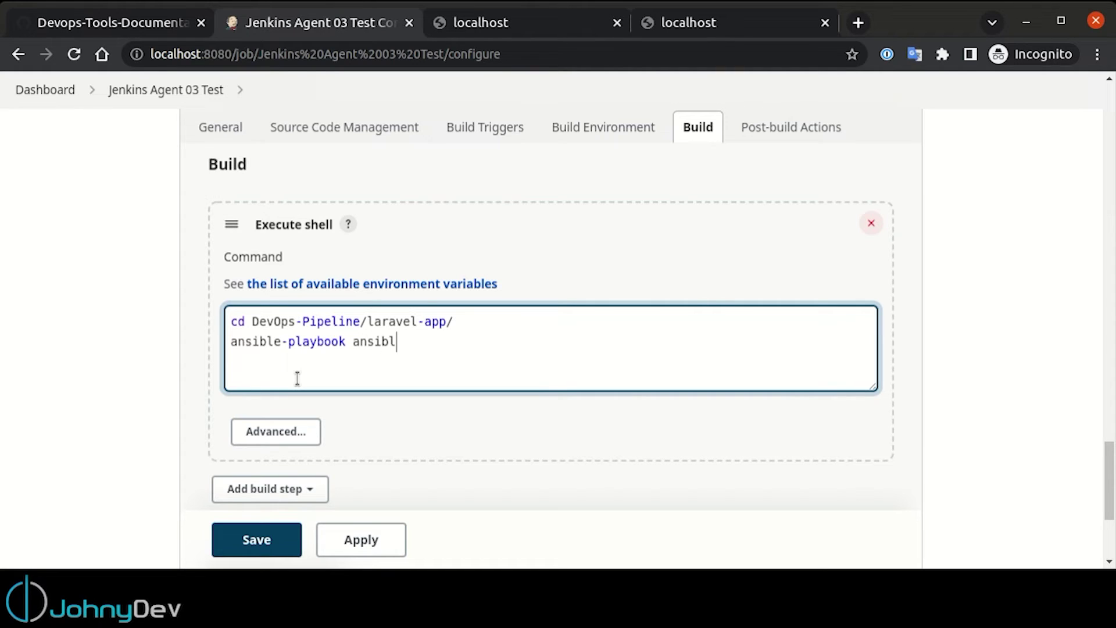
pyautogui.write('compose.yml')
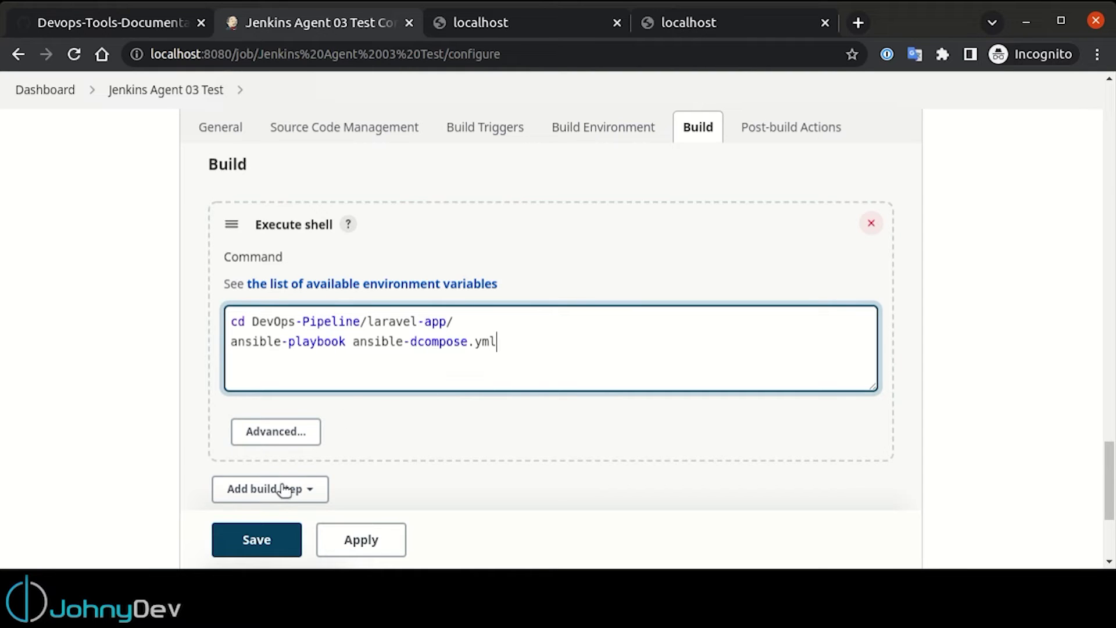
pyautogui.click(260, 540)
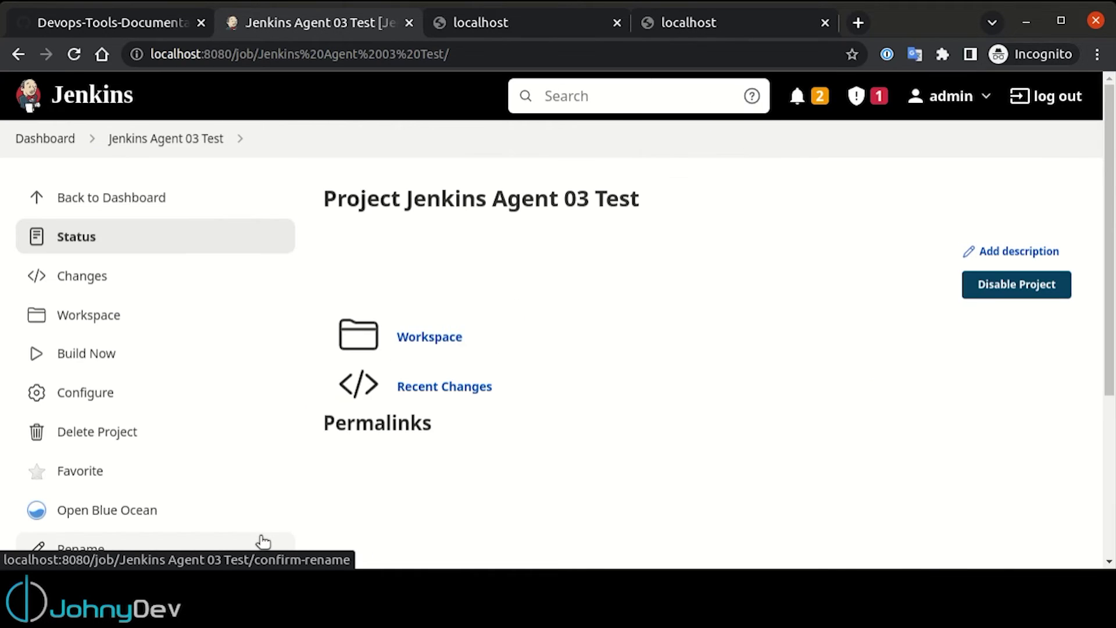
# - Start a build of the project and open the log of run 1 in Blue Ocean
pyautogui.scroll(-4, 250, 465)
pyautogui.scroll(3, 236, 391)
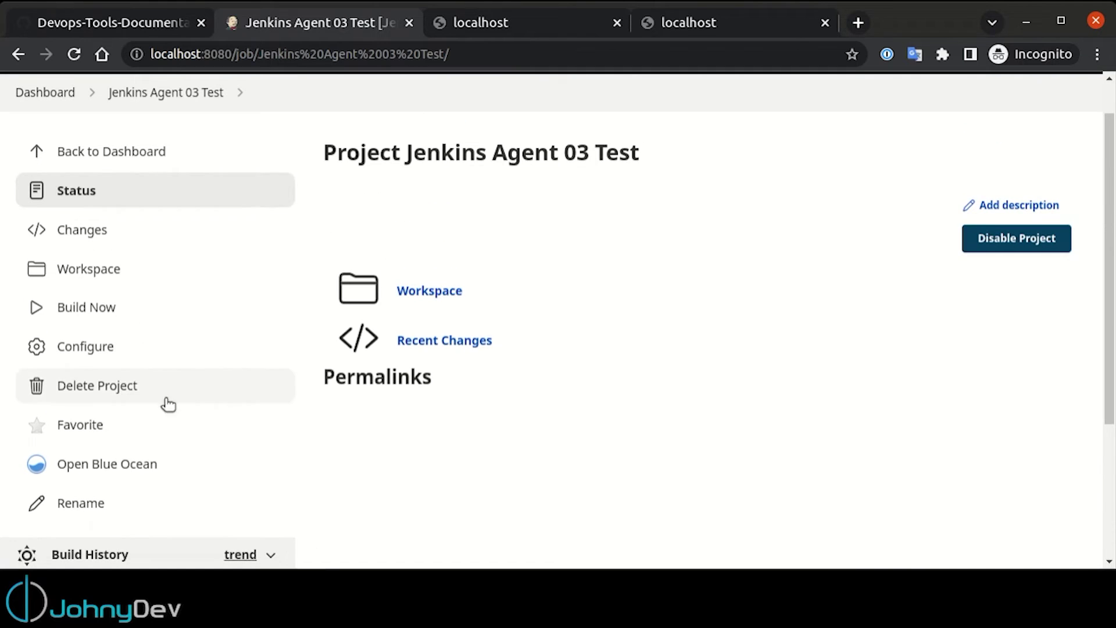
pyautogui.click(77, 311)
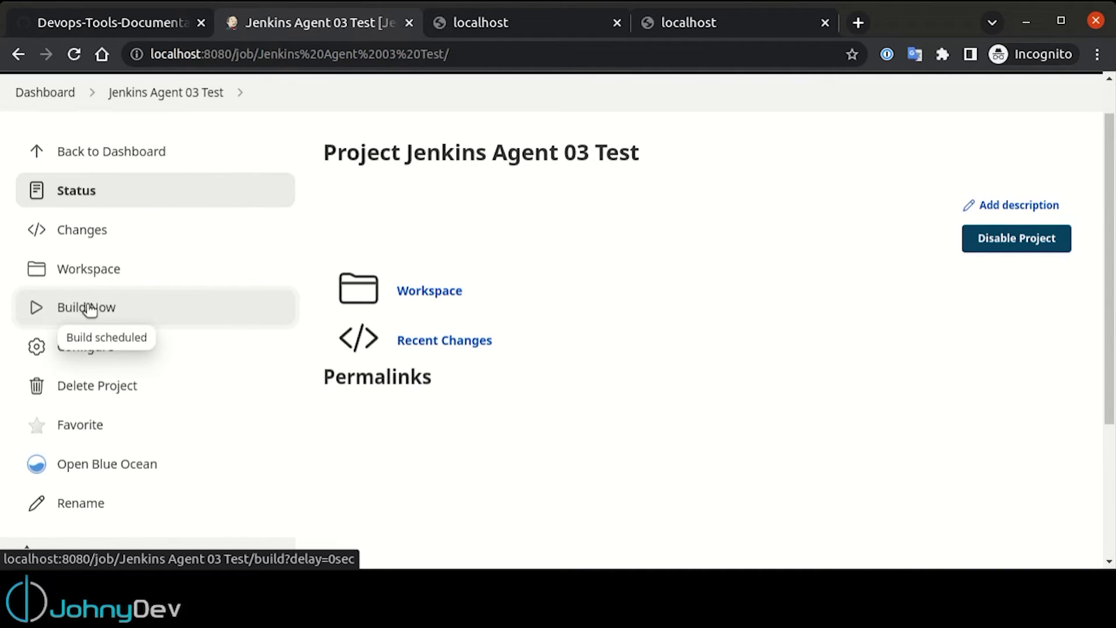
pyautogui.scroll(-2, 157, 324)
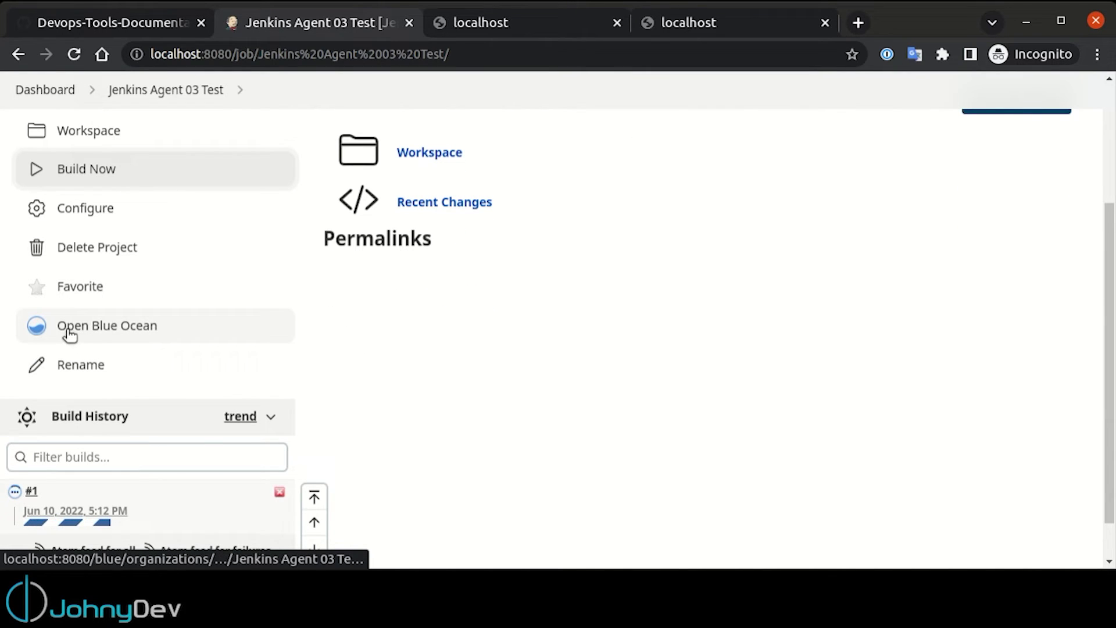
pyautogui.click(102, 329)
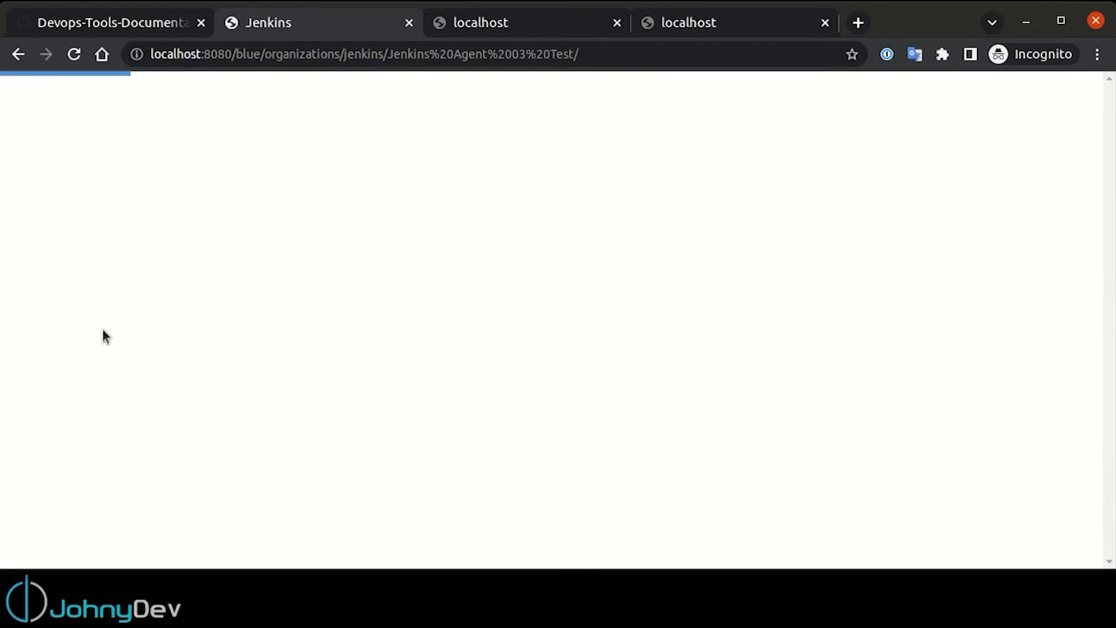
pyautogui.click(341, 321)
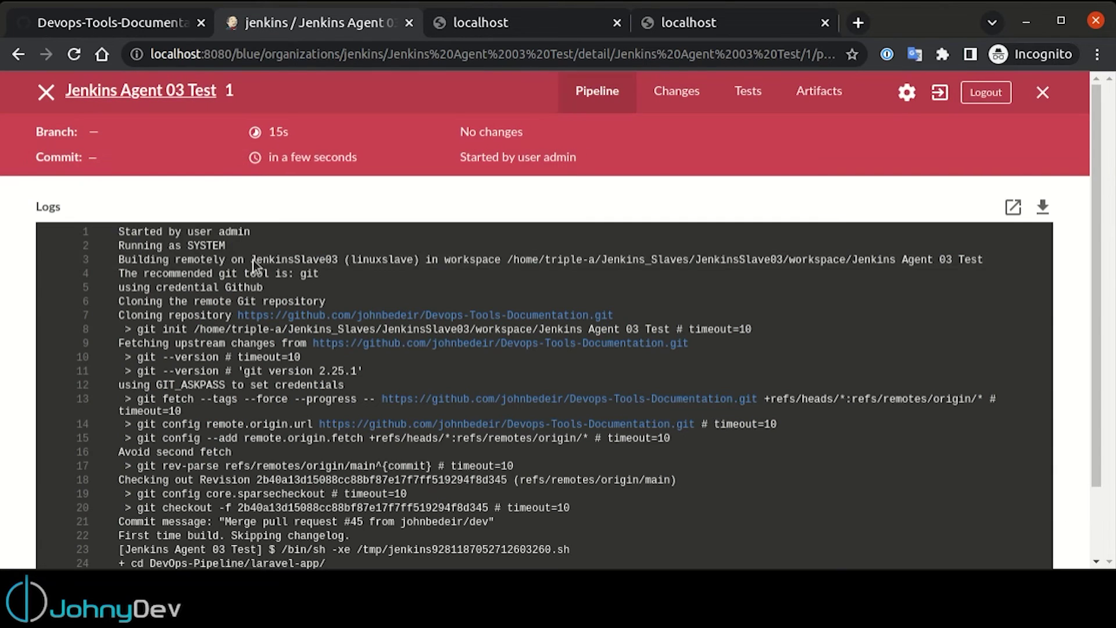
# - Examine run 1's log for the node used and the playbook error, and check the playbook's file name in the laravel-app folder on GitHub
pyautogui.moveTo(256, 259); pyautogui.dragTo(340, 258)
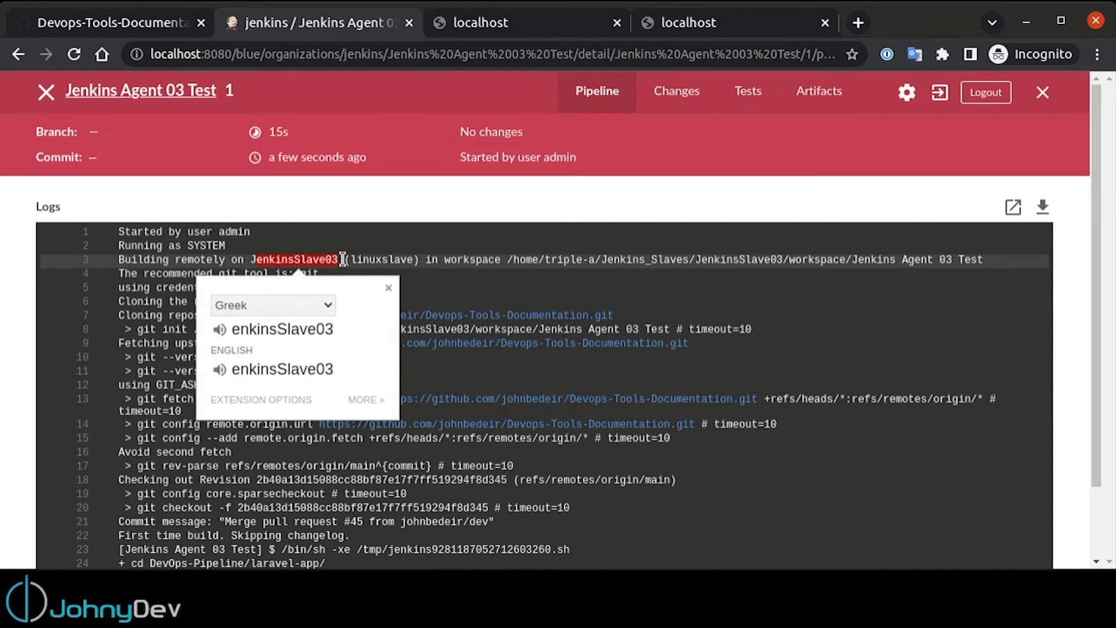
pyautogui.click(560, 278)
pyautogui.scroll(-3, 520, 308)
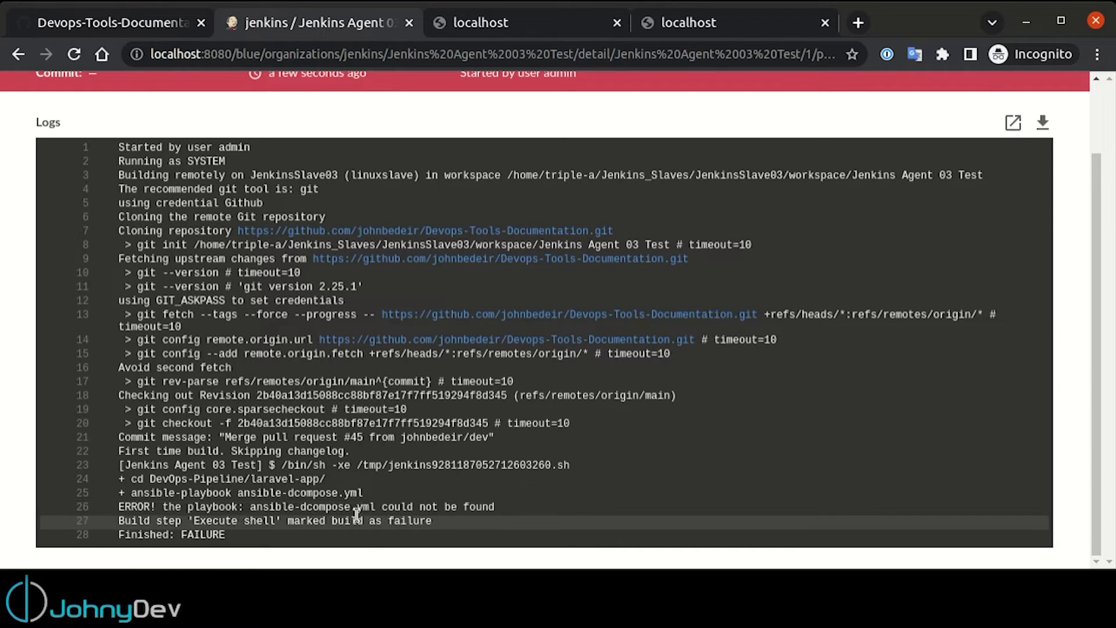
pyautogui.click(113, 15)
pyautogui.scroll(-3, 225, 216)
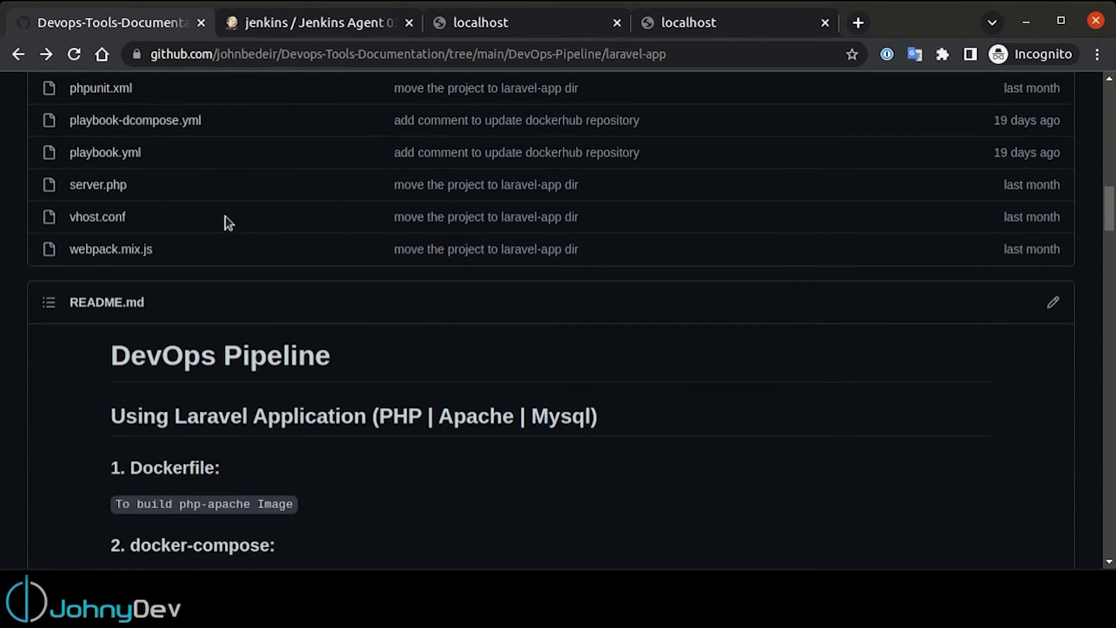
pyautogui.scroll(5, 120, 429)
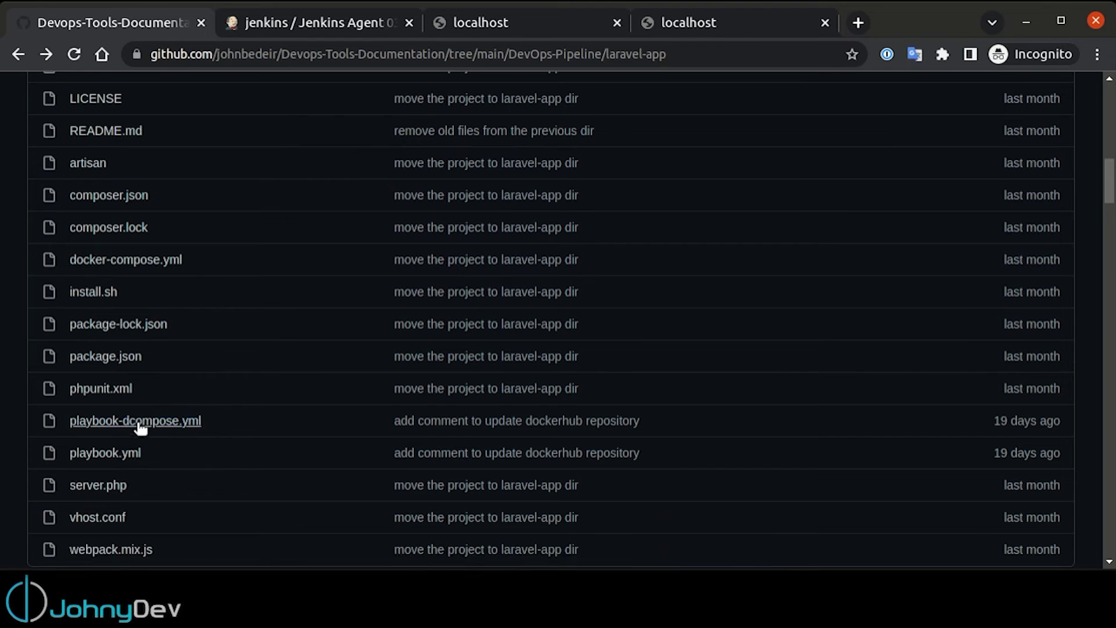
pyautogui.click(315, 22)
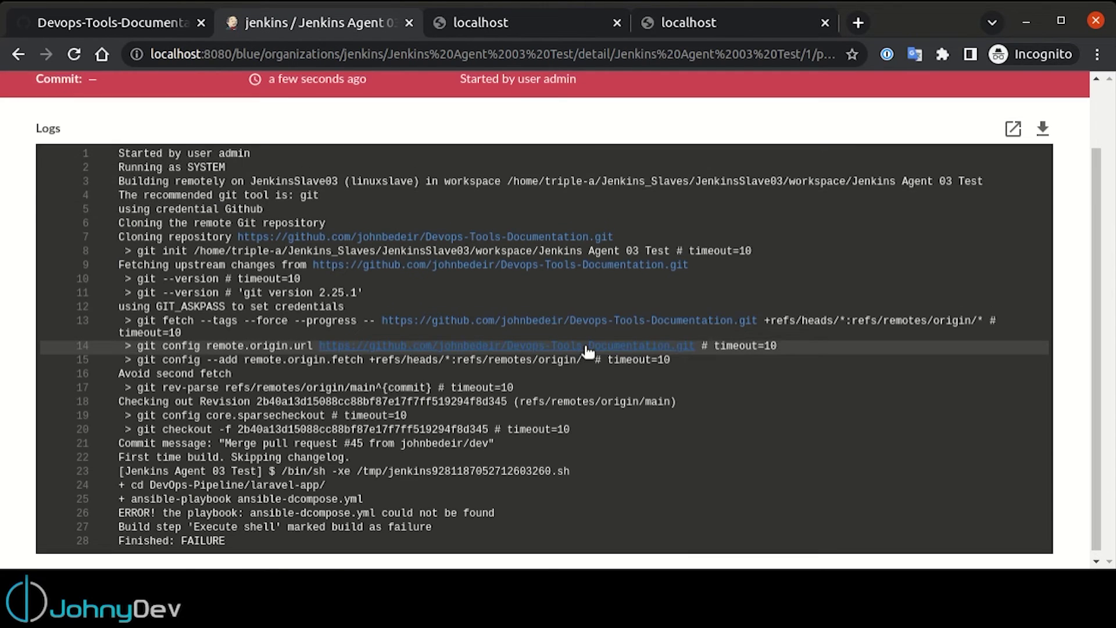
# - Reopen the project's configuration, change the playbook in the Execute shell command to playbook-dcompose.yml, and save
pyautogui.scroll(2, 291, 201)
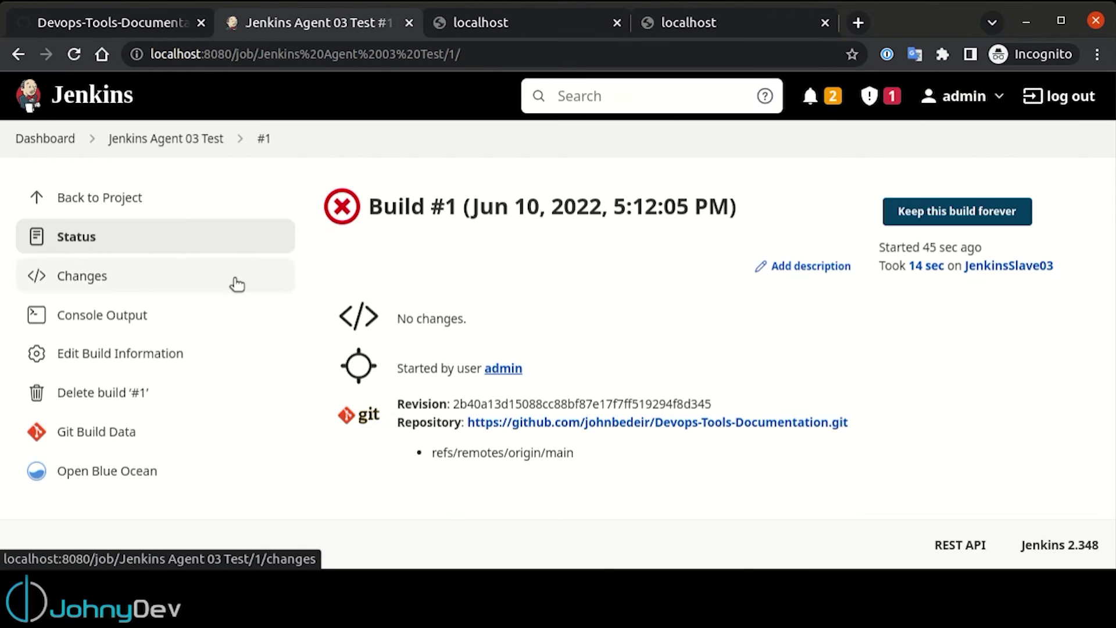
pyautogui.click(99, 197)
pyautogui.click(94, 415)
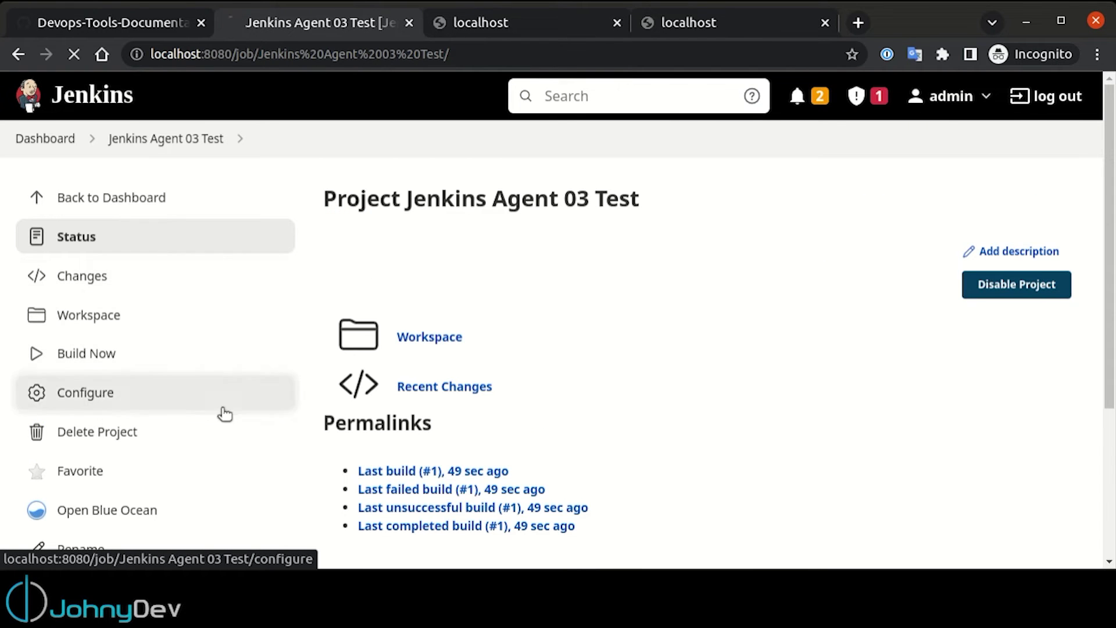
pyautogui.scroll(-10, 486, 404)
pyautogui.scroll(-15, 484, 396)
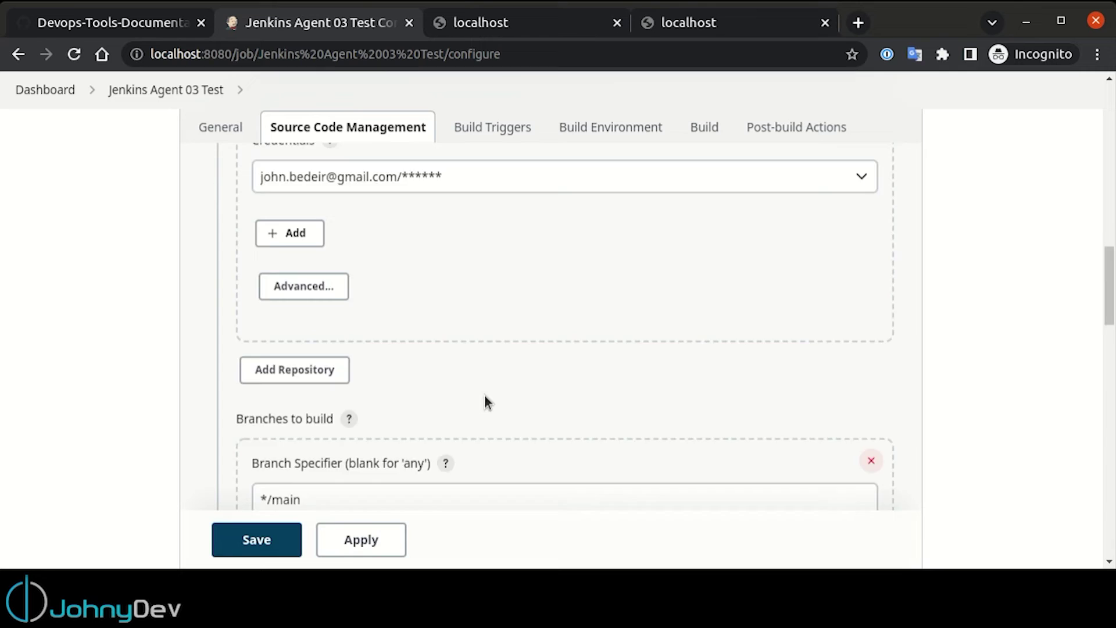
pyautogui.scroll(-4, 476, 394)
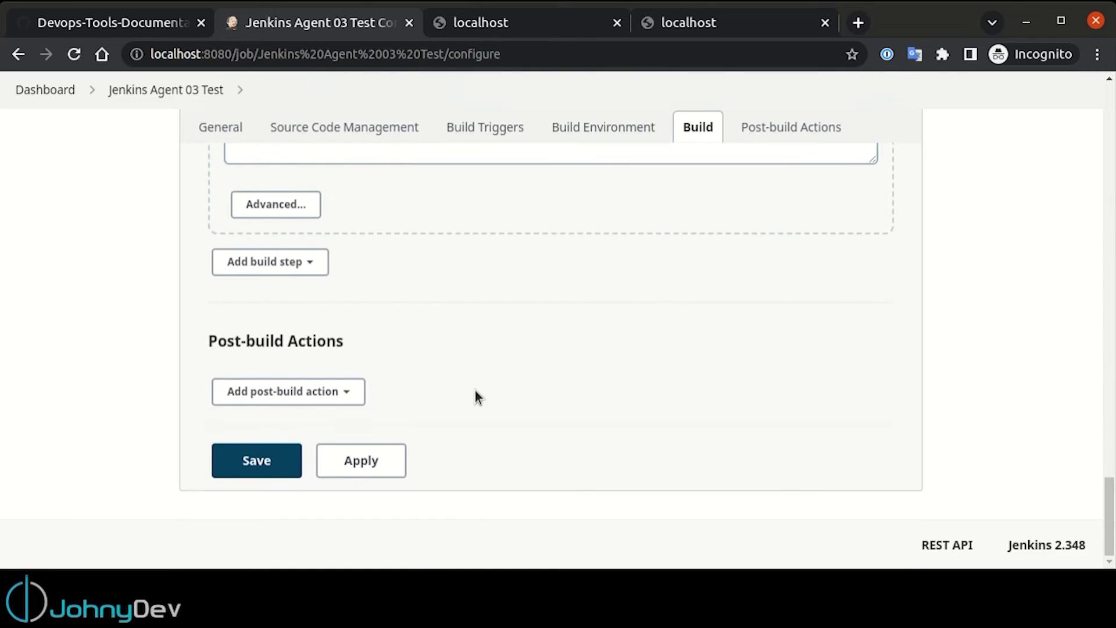
pyautogui.scroll(3, 475, 394)
pyautogui.doubleClick(391, 300)
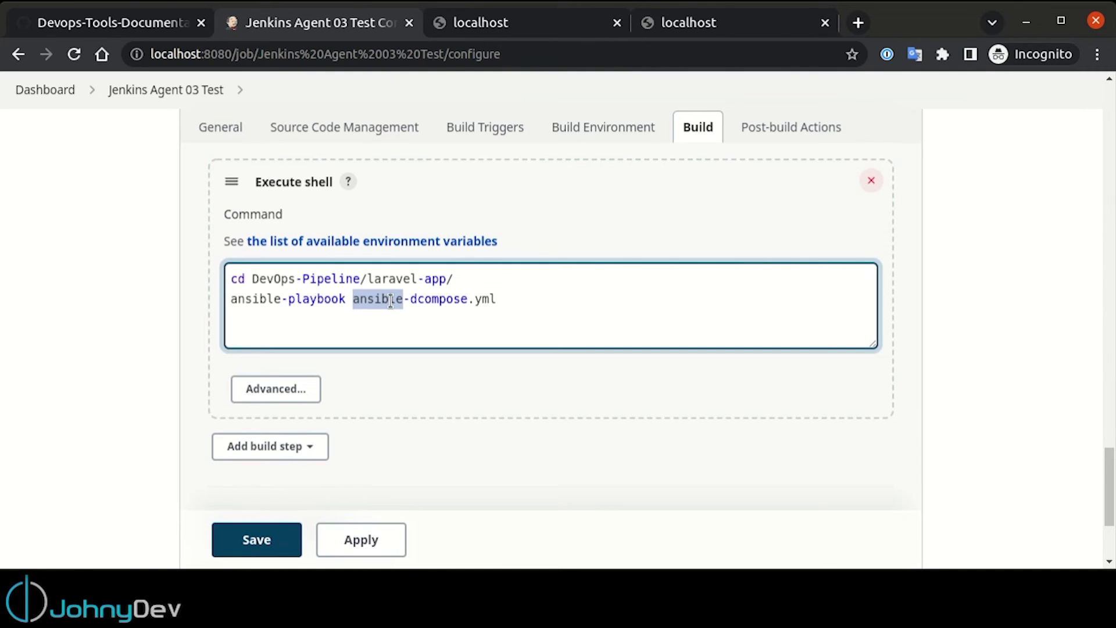
pyautogui.write('playbook')
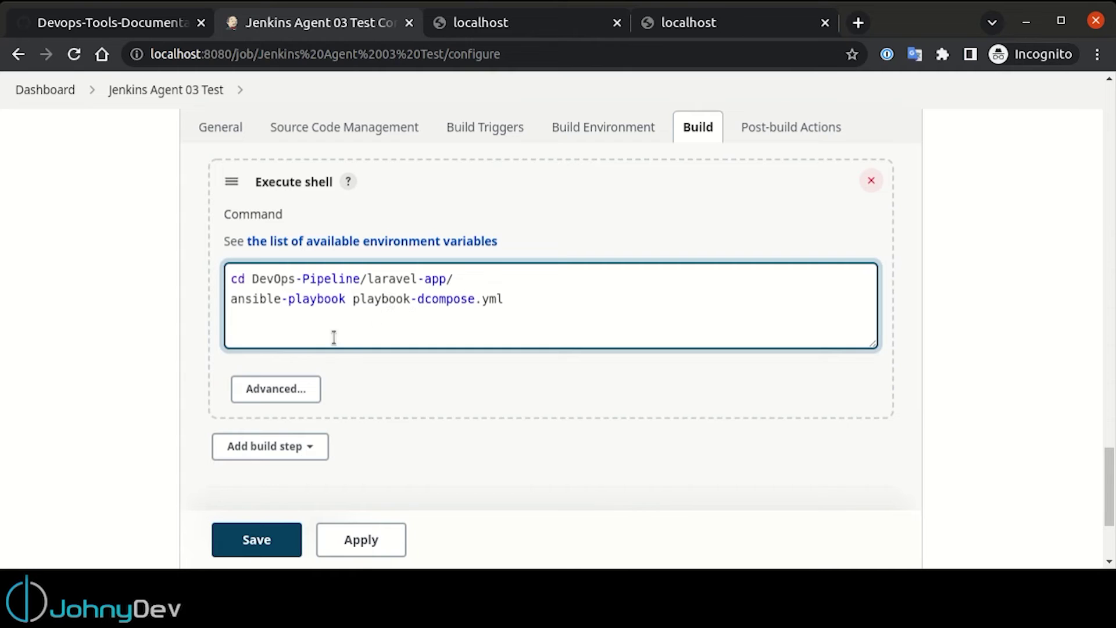
pyautogui.click(246, 534)
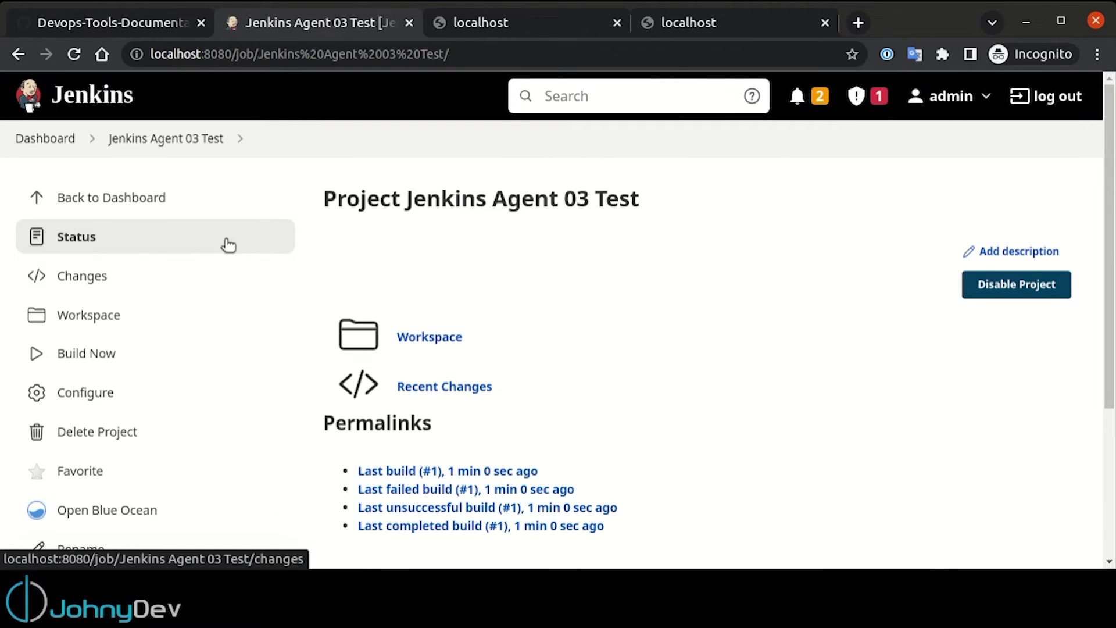
# - Start another build of the project and open the log of run 2 in Blue Ocean
pyautogui.click(131, 352)
pyautogui.scroll(-4, 135, 349)
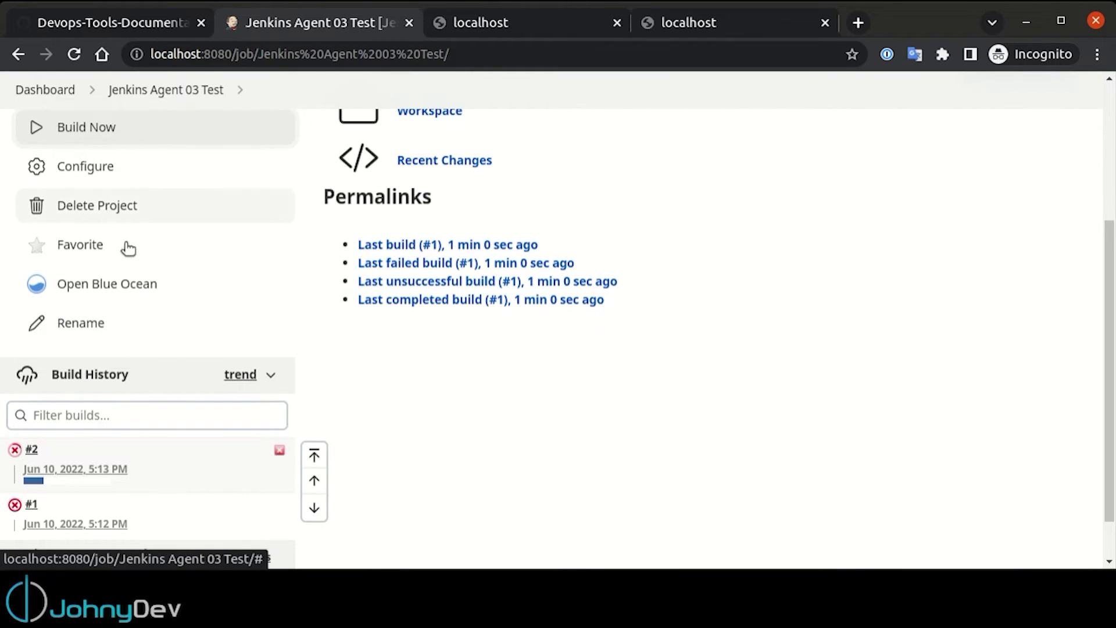
pyautogui.click(134, 285)
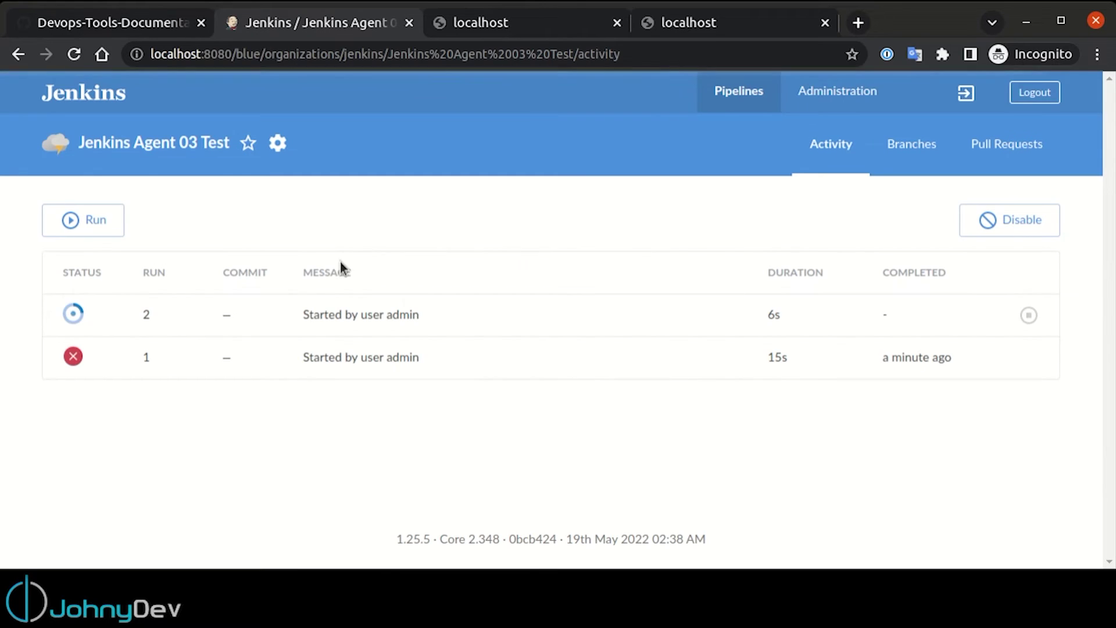
pyautogui.click(342, 314)
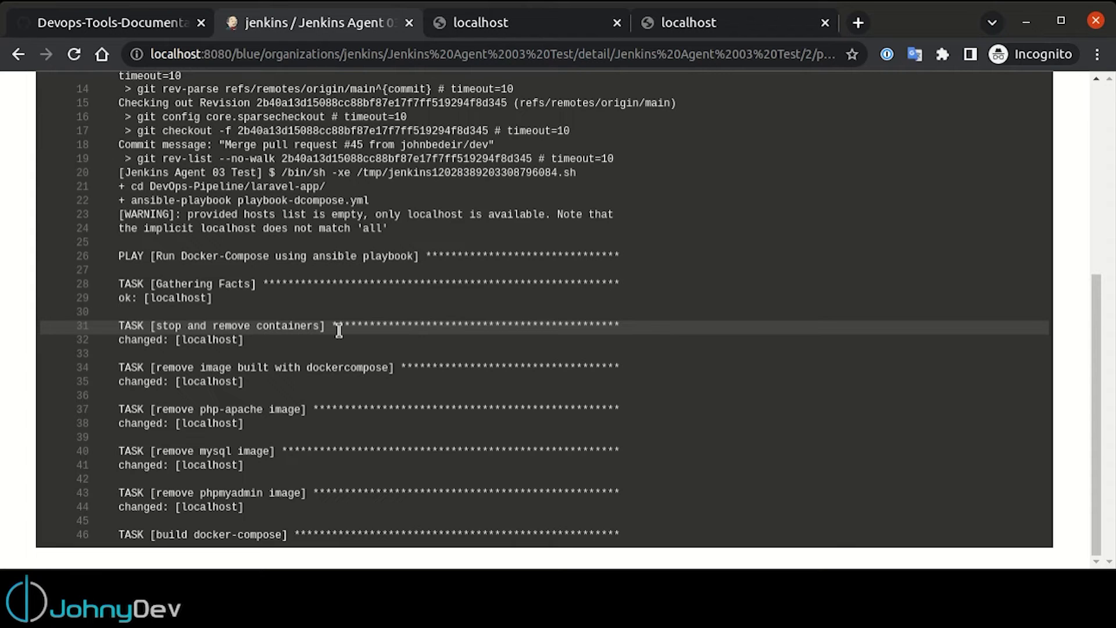
# - Leave Blue Ocean's run 2 log for the classic interface and go to the Jenkins dashboard
pyautogui.scroll(6, 339, 330)
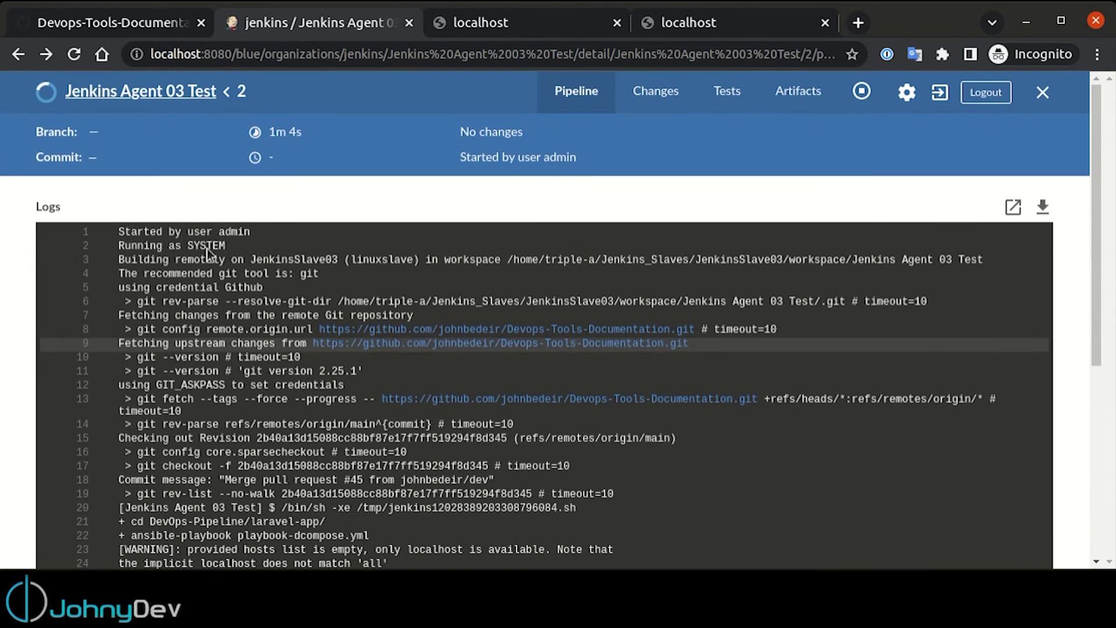
pyautogui.click(941, 94)
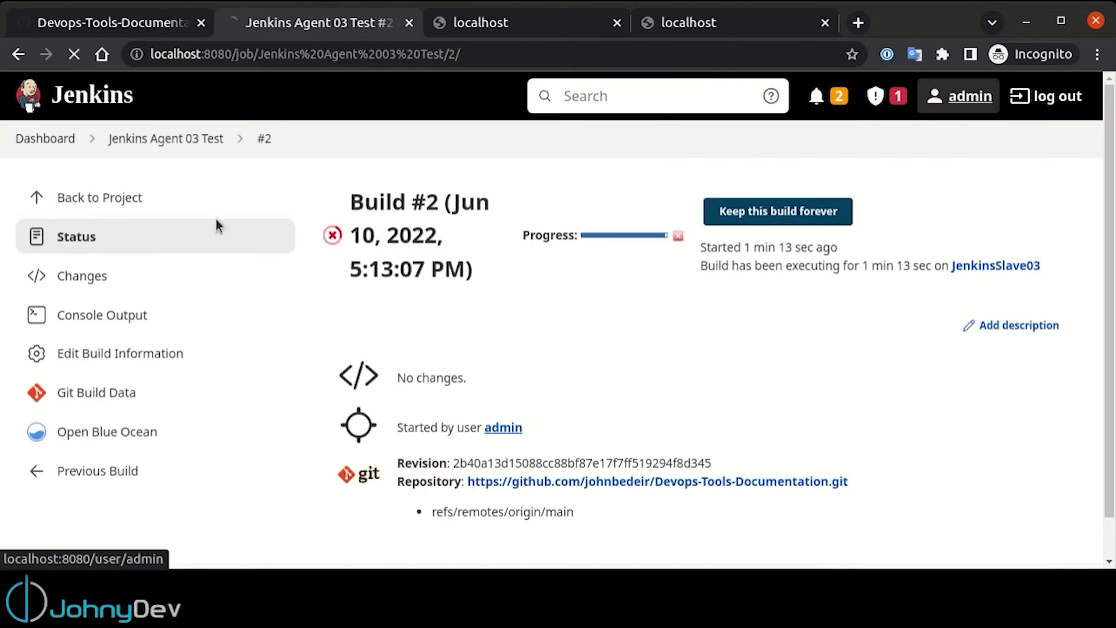
pyautogui.click(59, 101)
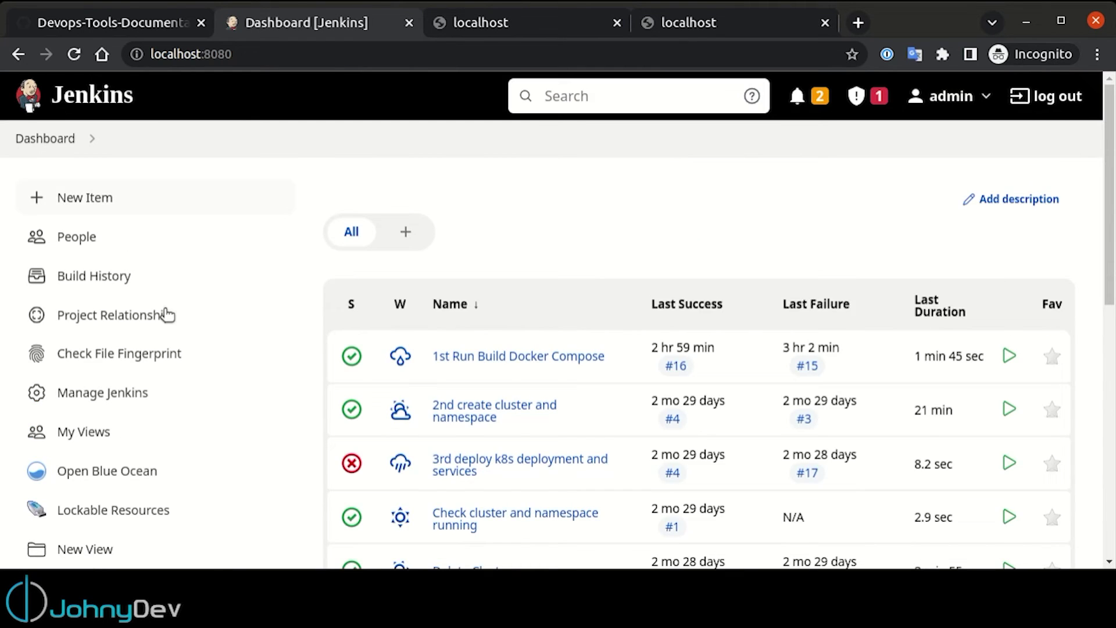
# - Find the running build in the dashboard's executor status and inspect the JenkinsSlave03 agent page with its tied projects
pyautogui.scroll(-8, 165, 313)
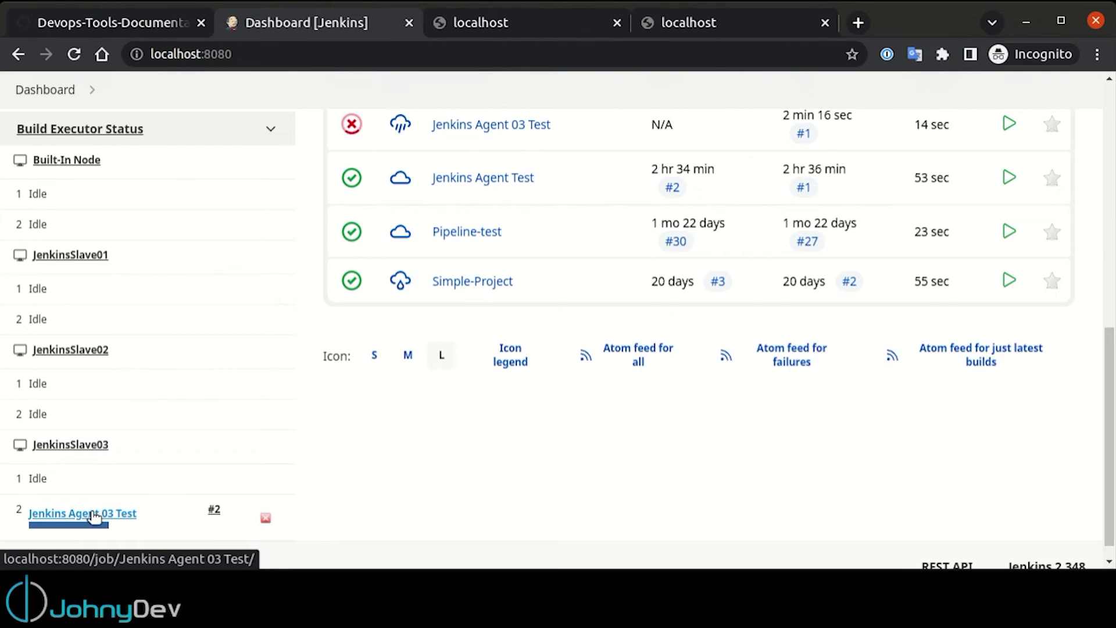
pyautogui.click(78, 455)
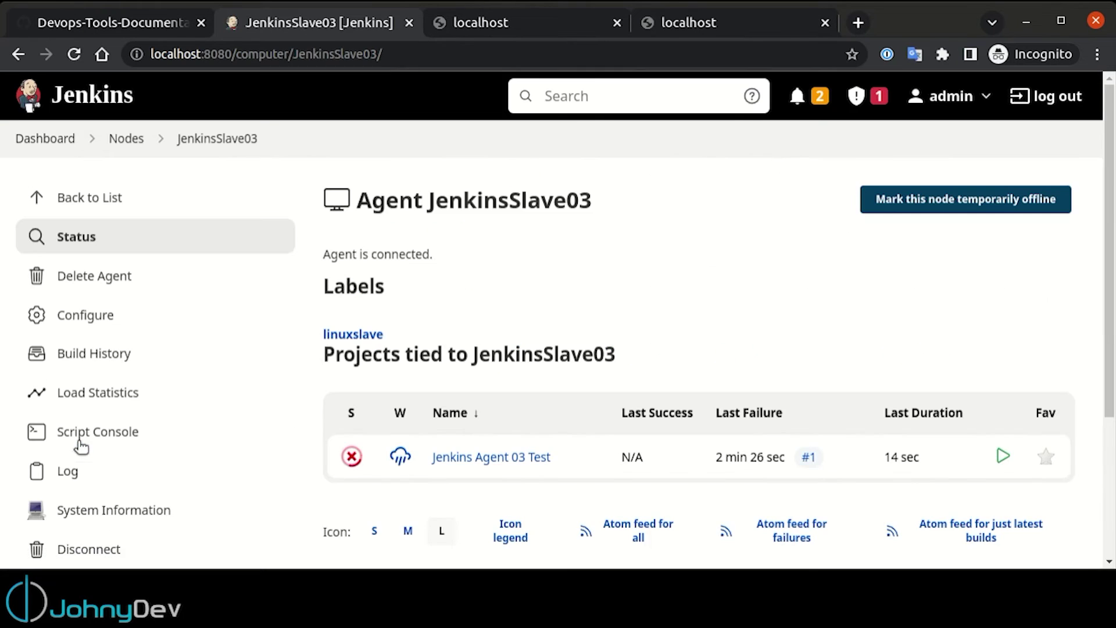
pyautogui.scroll(-2, 724, 307)
pyautogui.scroll(1, 580, 399)
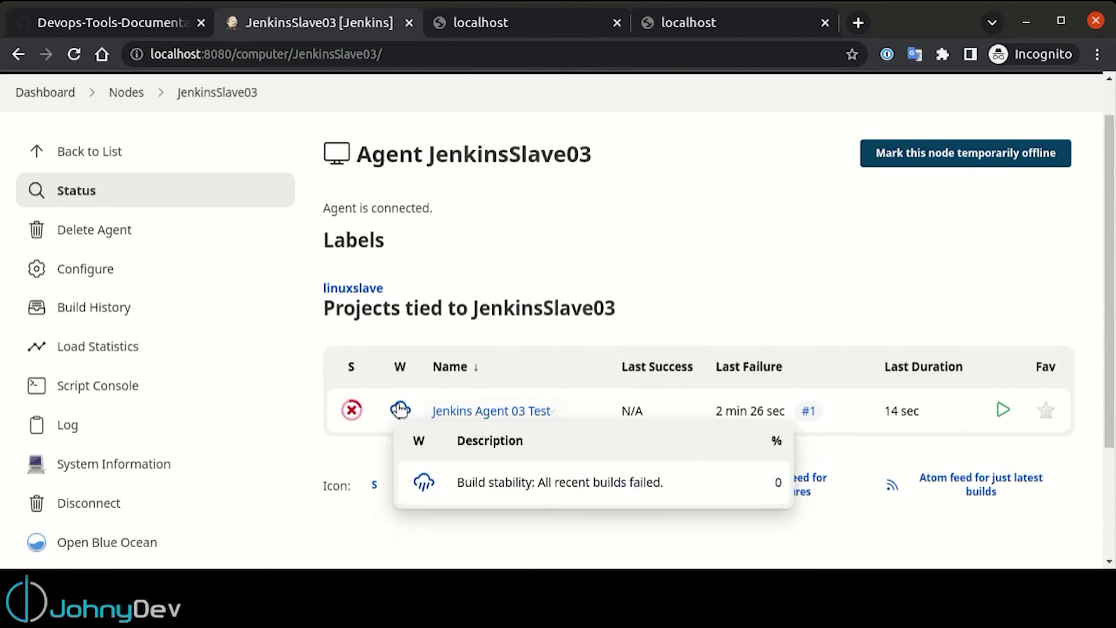
pyautogui.scroll(-3, 284, 379)
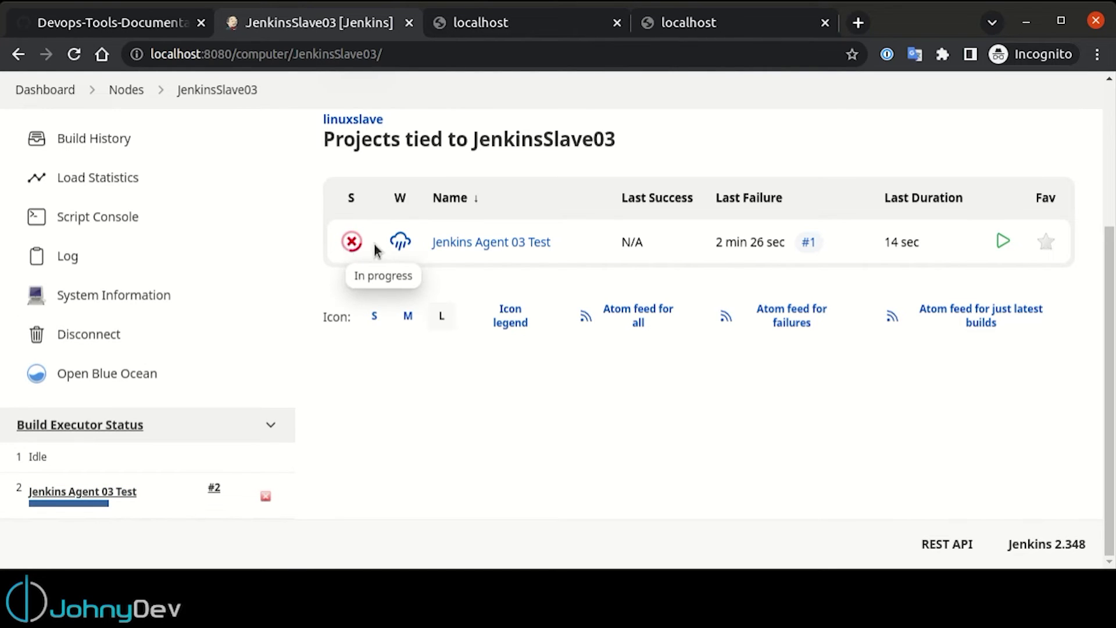
# - Open the Jenkins Agent 03 Test project in Blue Ocean and examine run 2's log for the node and playbook tasks
pyautogui.click(462, 243)
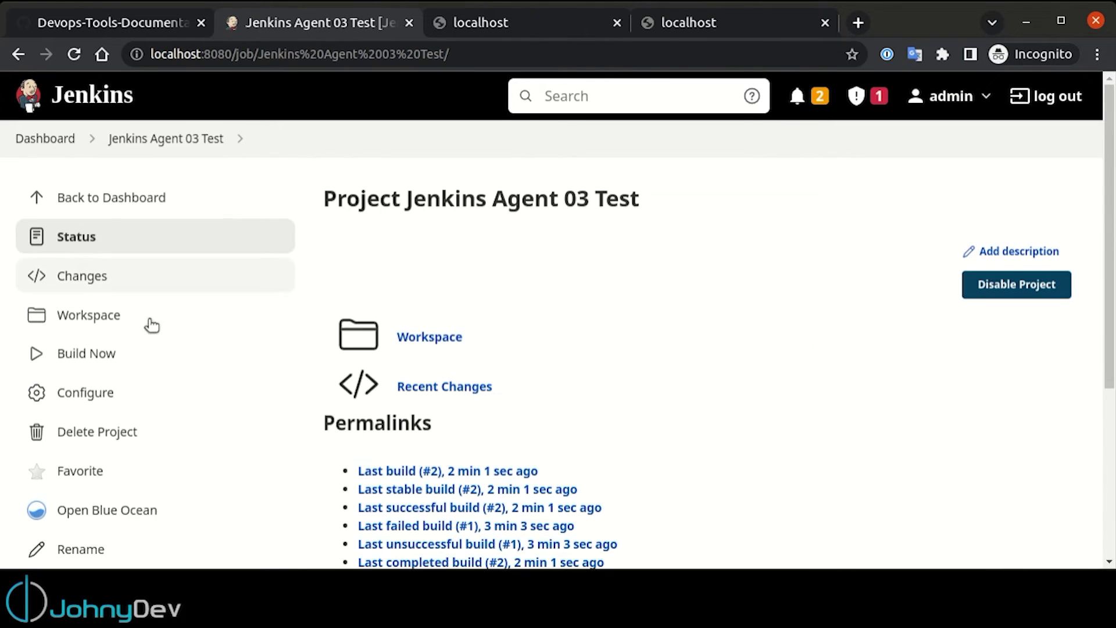
pyautogui.click(108, 510)
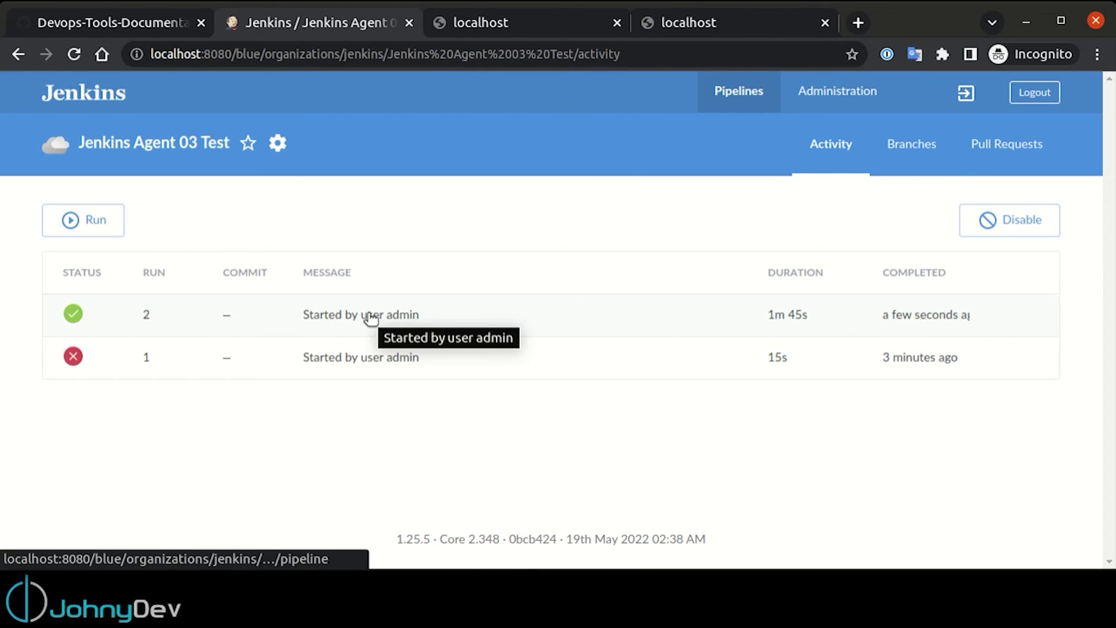
pyautogui.click(368, 315)
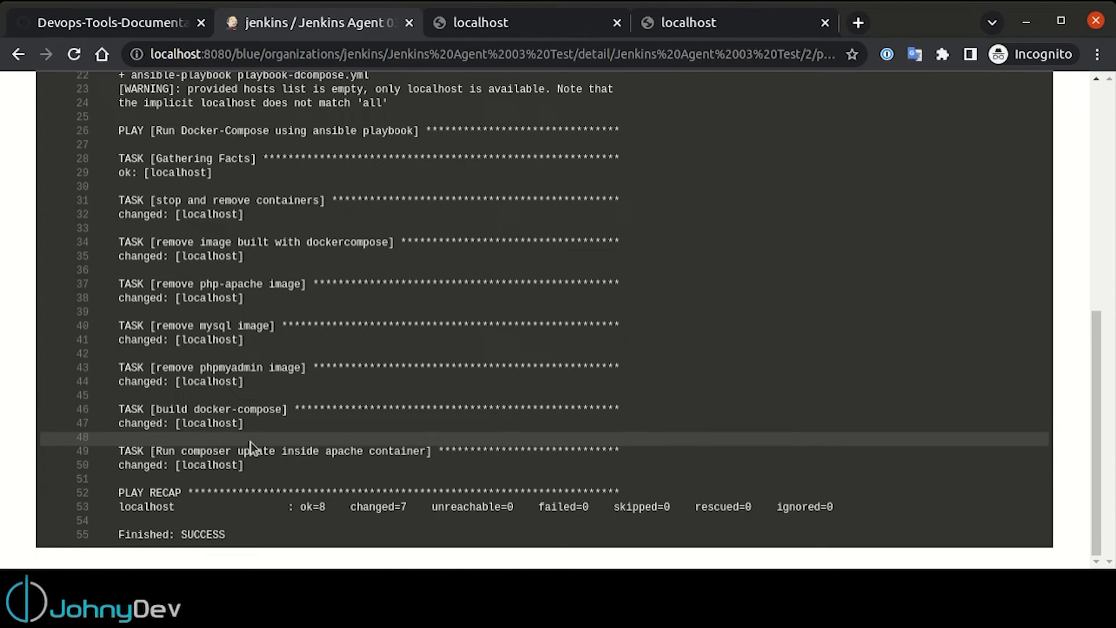
pyautogui.scroll(5, 752, 254)
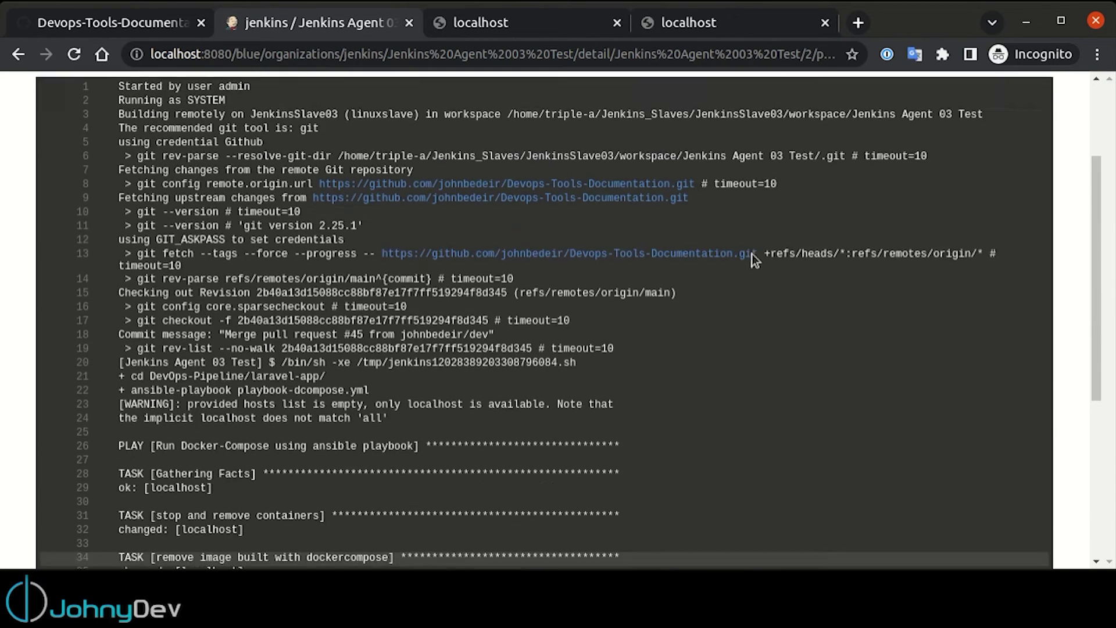
# - Check the deployed Laravel (localhost:5000) and phpMyAdmin pages, and list the running containers in the terminal with docker ps
pyautogui.click(532, 21)
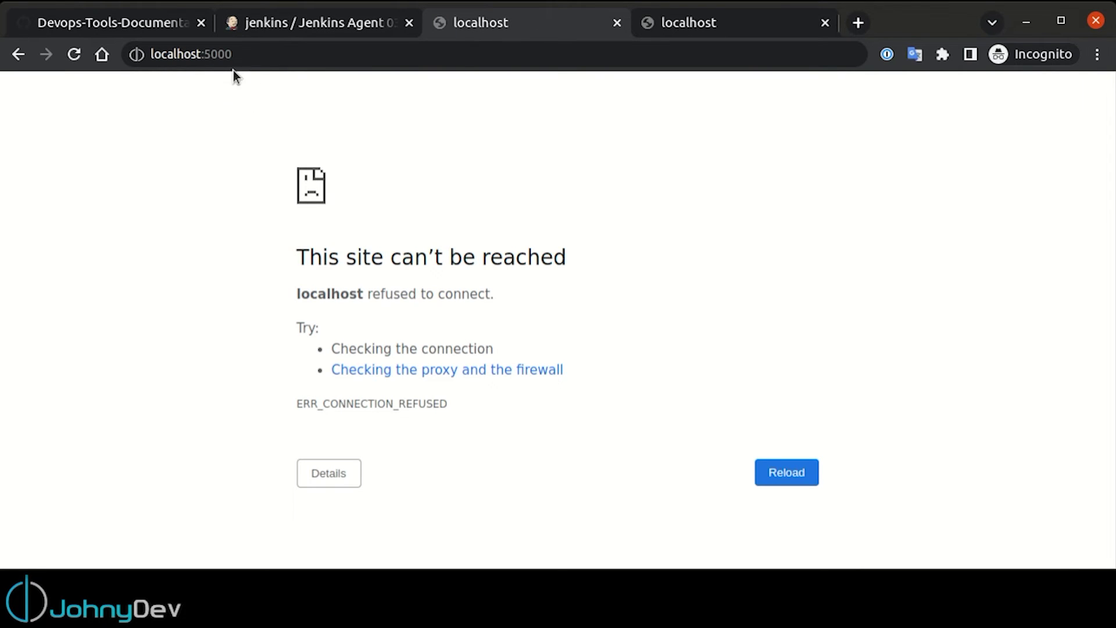
pyautogui.hotkey('ctrl', 'r')
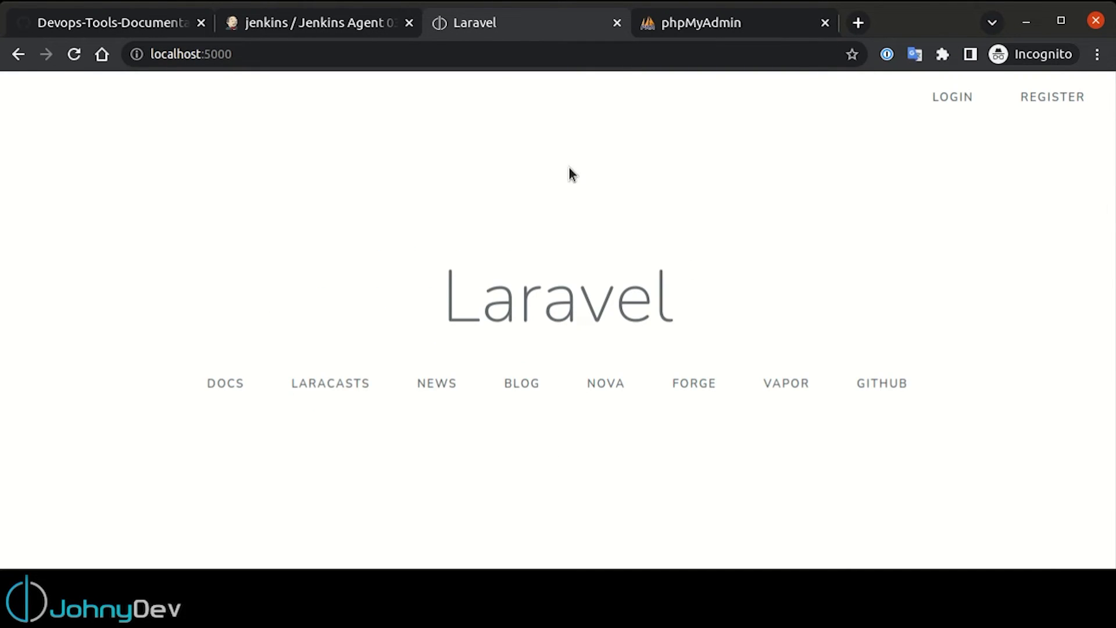
pyautogui.click(713, 25)
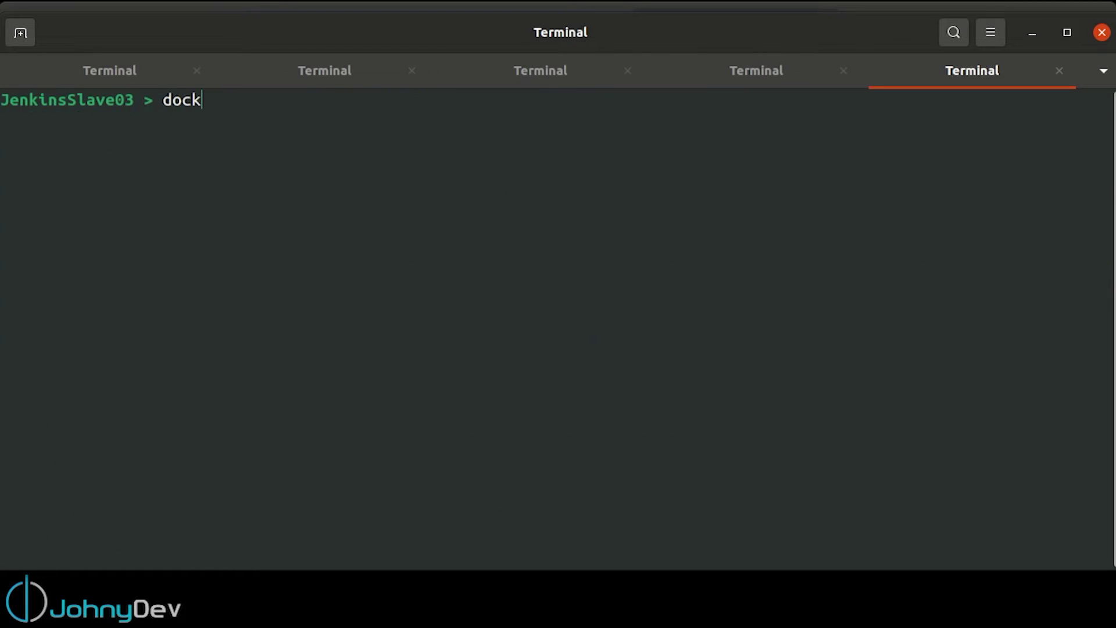
pyautogui.write('er ps')
pyautogui.press('Return')
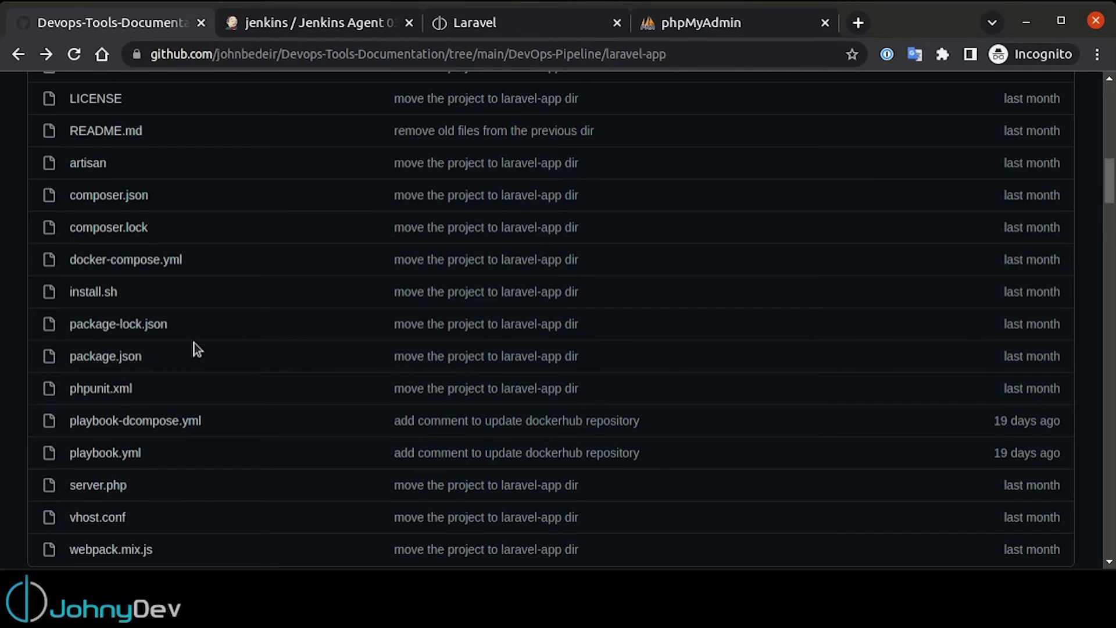
# - In the browser, open the Jenkinsfile in the repository's Simple-Project folder on GitHub's main branch and examine its agent line
pyautogui.scroll(-1, 194, 343)
pyautogui.scroll(15, 196, 315)
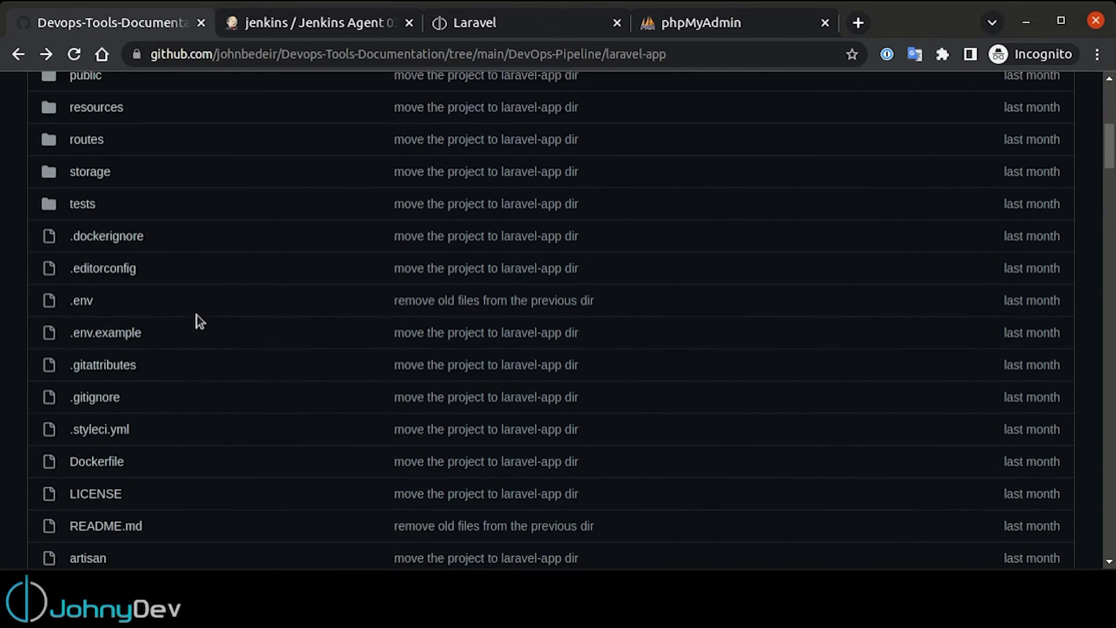
pyautogui.click(241, 156)
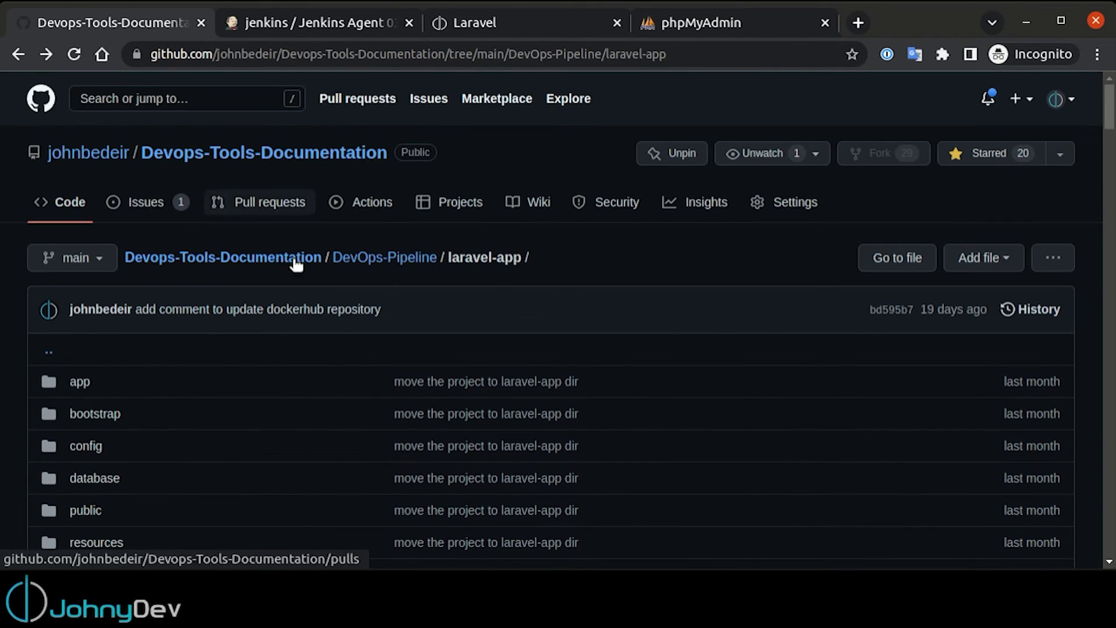
pyautogui.scroll(-10, 169, 399)
pyautogui.scroll(4, 168, 396)
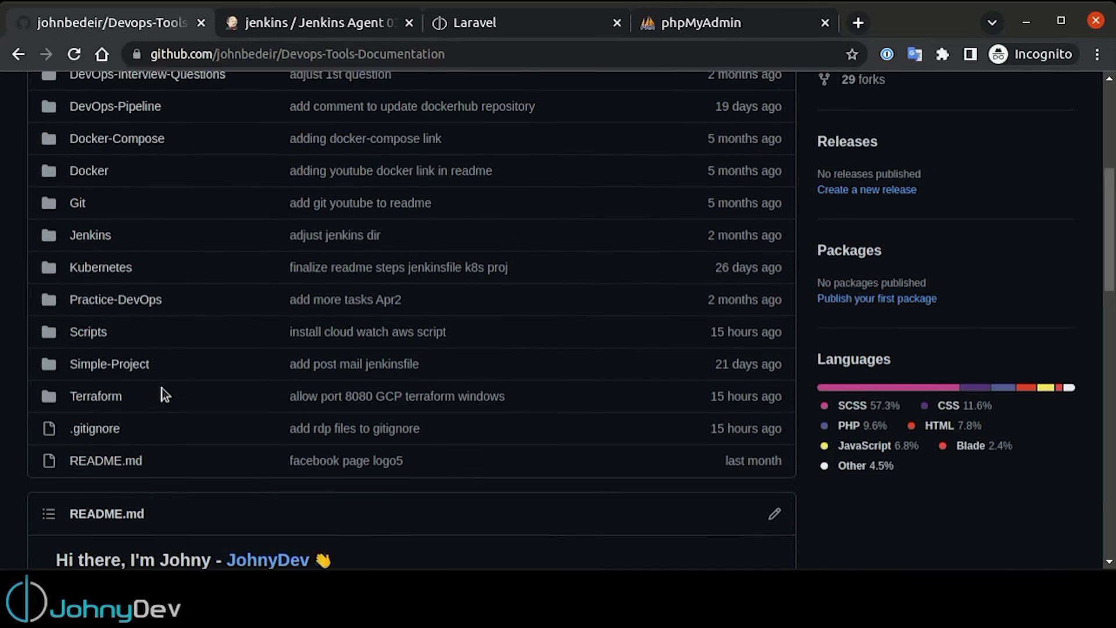
pyautogui.click(116, 385)
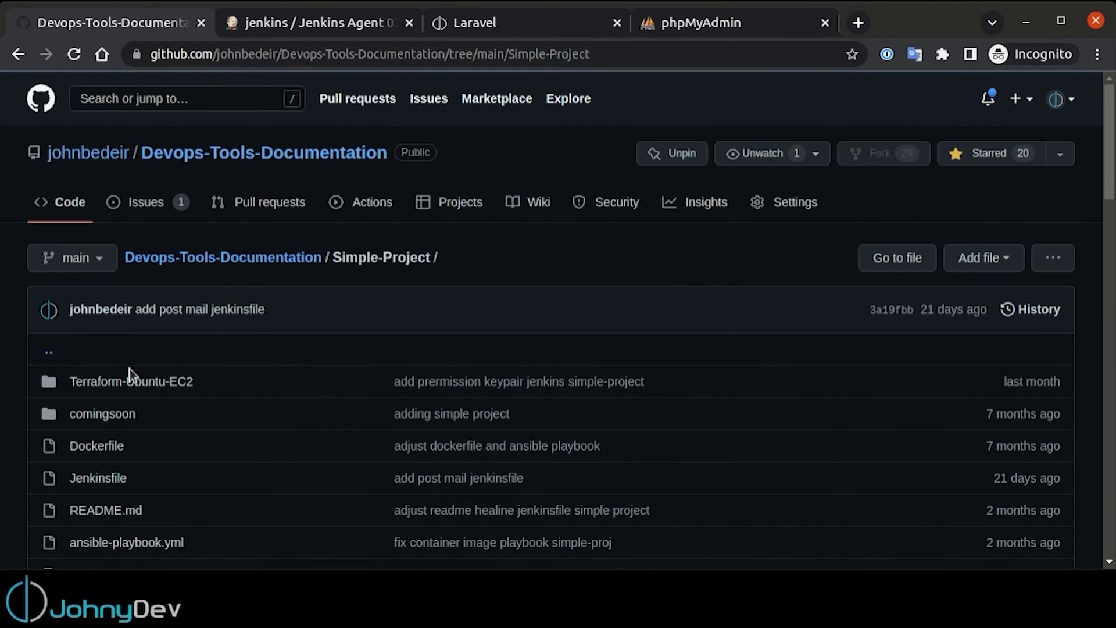
pyautogui.click(117, 479)
pyautogui.scroll(-1, 262, 379)
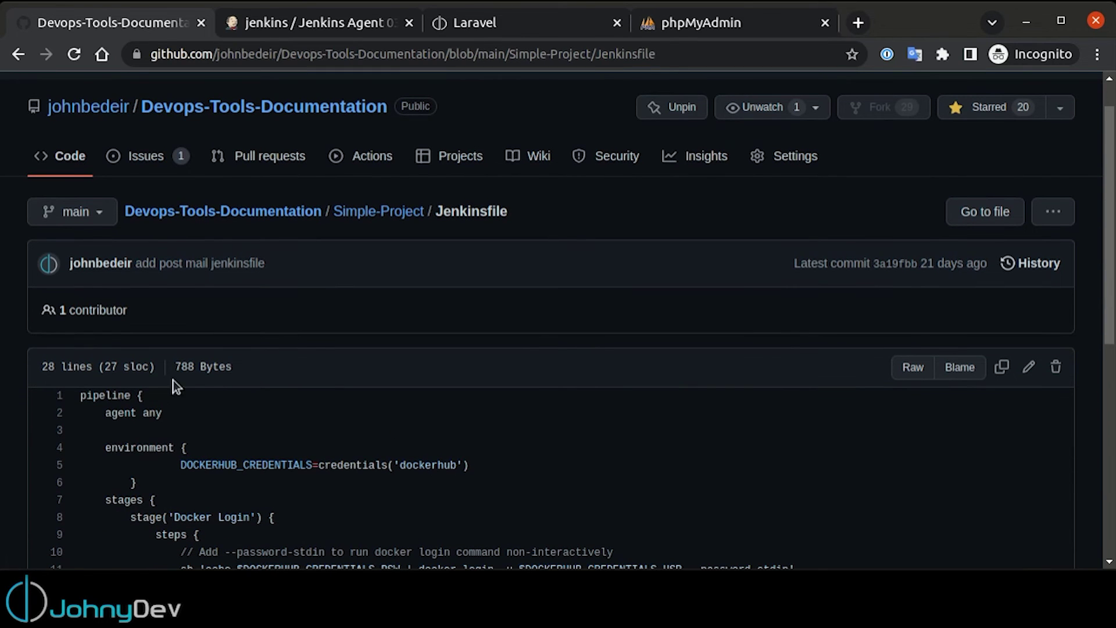
pyautogui.moveTo(105, 414); pyautogui.dragTo(156, 413)
# - Switch to Visual Studio Code and open the Jenkinsfile of Simple-Project at its first lines
pyautogui.hotkey('alt', 'Tab')
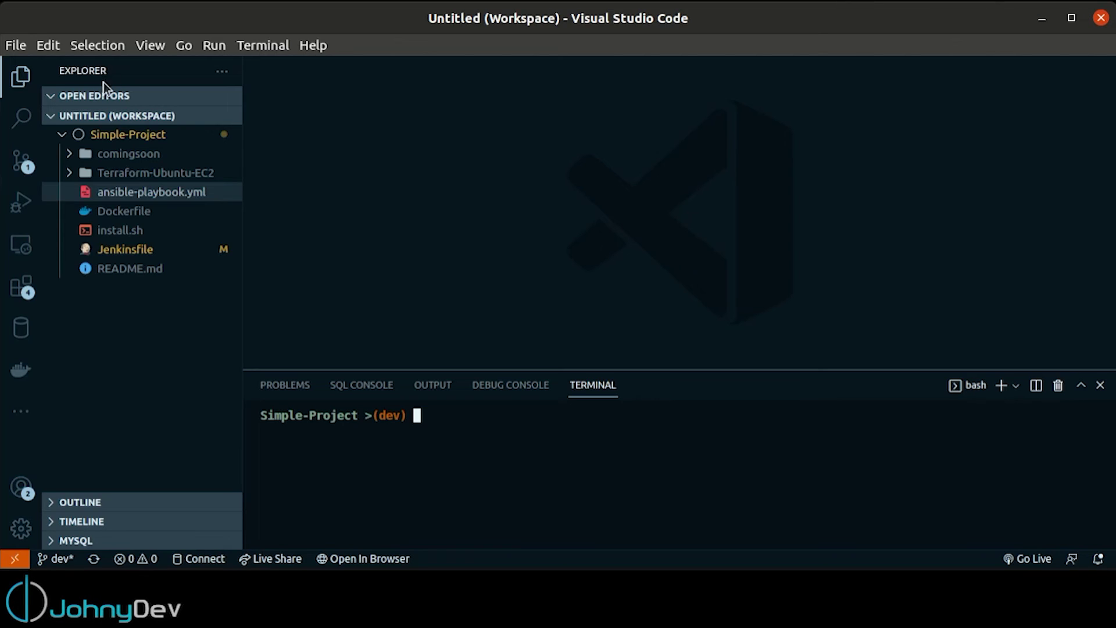
pyautogui.click(151, 255)
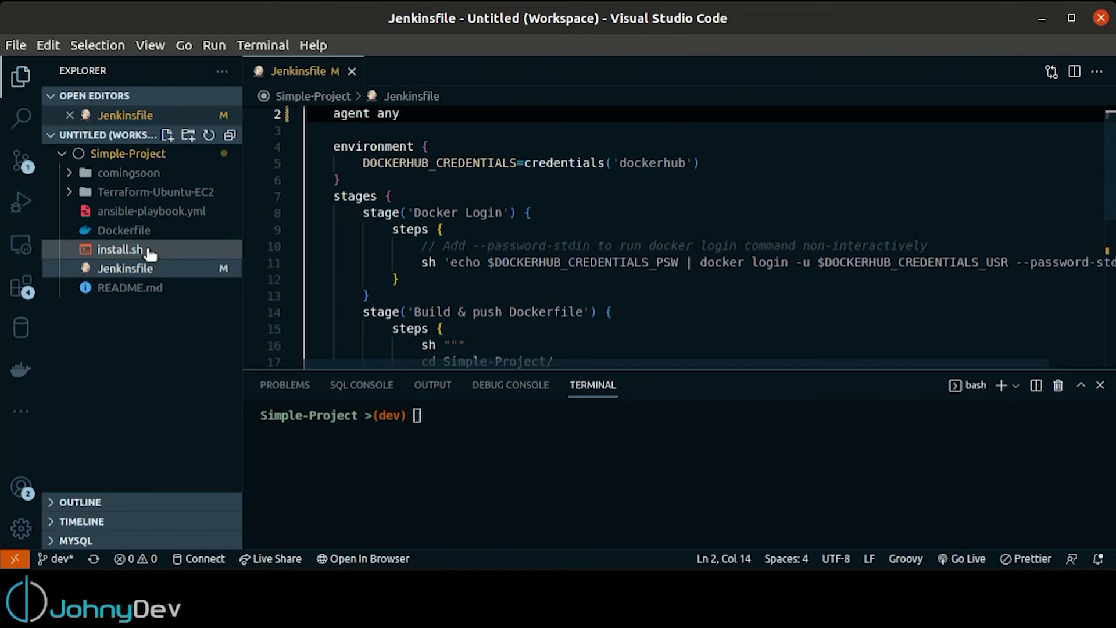
pyautogui.scroll(1, 426, 195)
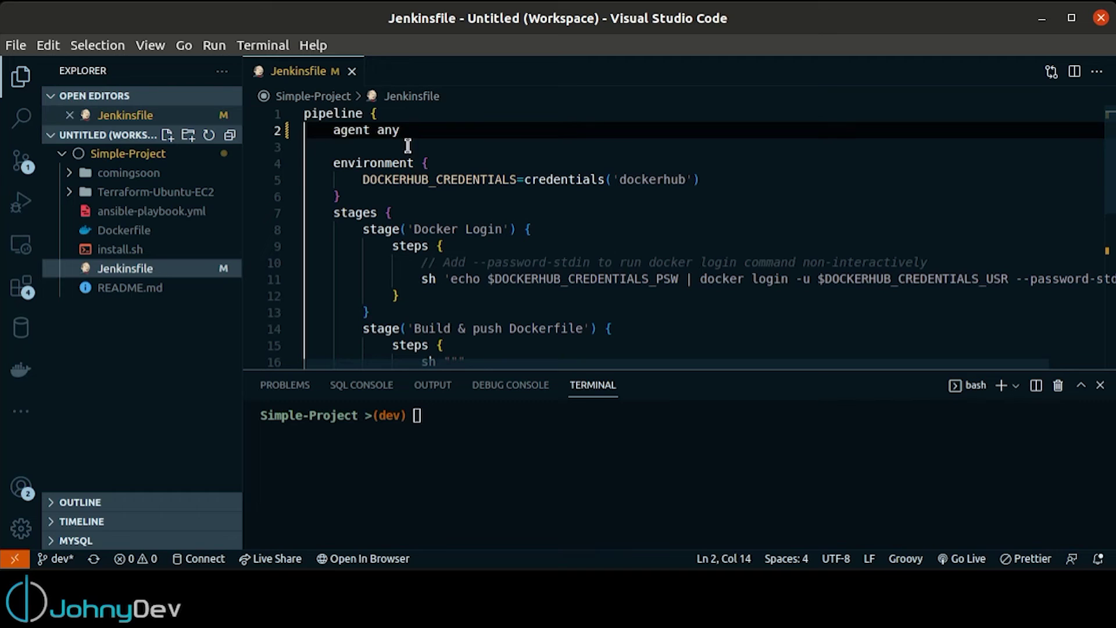
# - Replace the pipeline's agent value any on line 2 of the Jenkinsfile with {label 'JenkinsSlave03'}
pyautogui.doubleClick(384, 129)
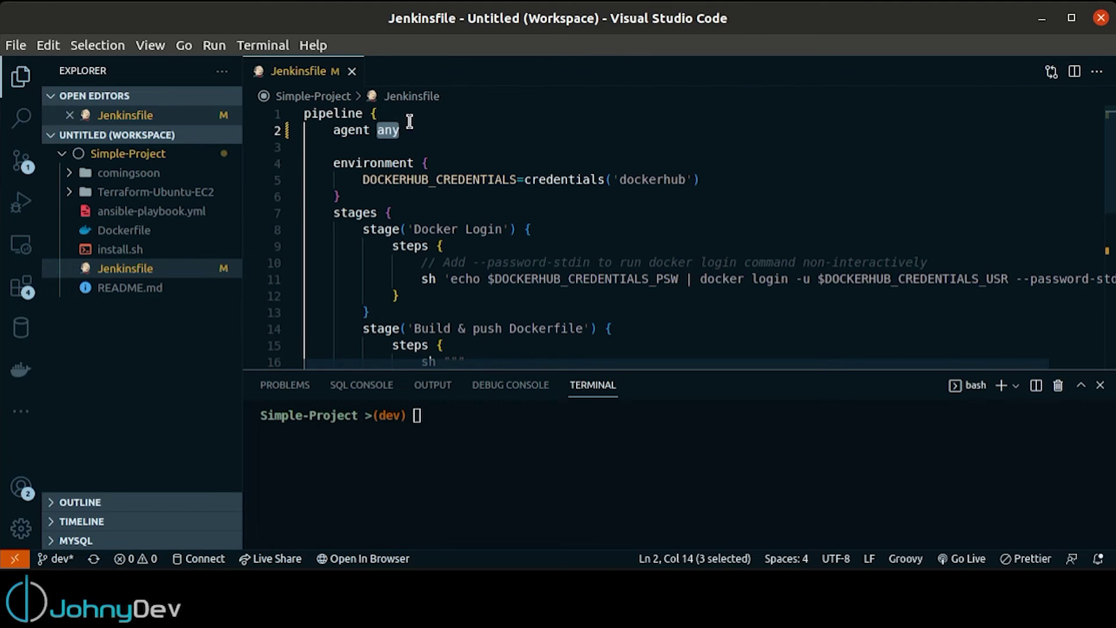
pyautogui.press('BackSpace')
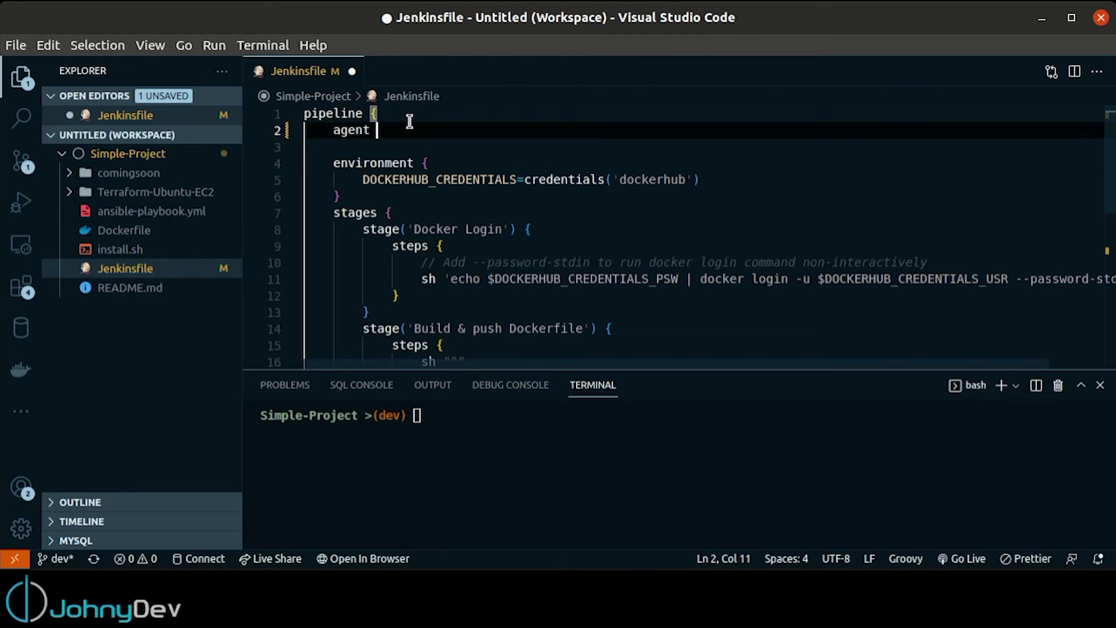
pyautogui.write('{label')
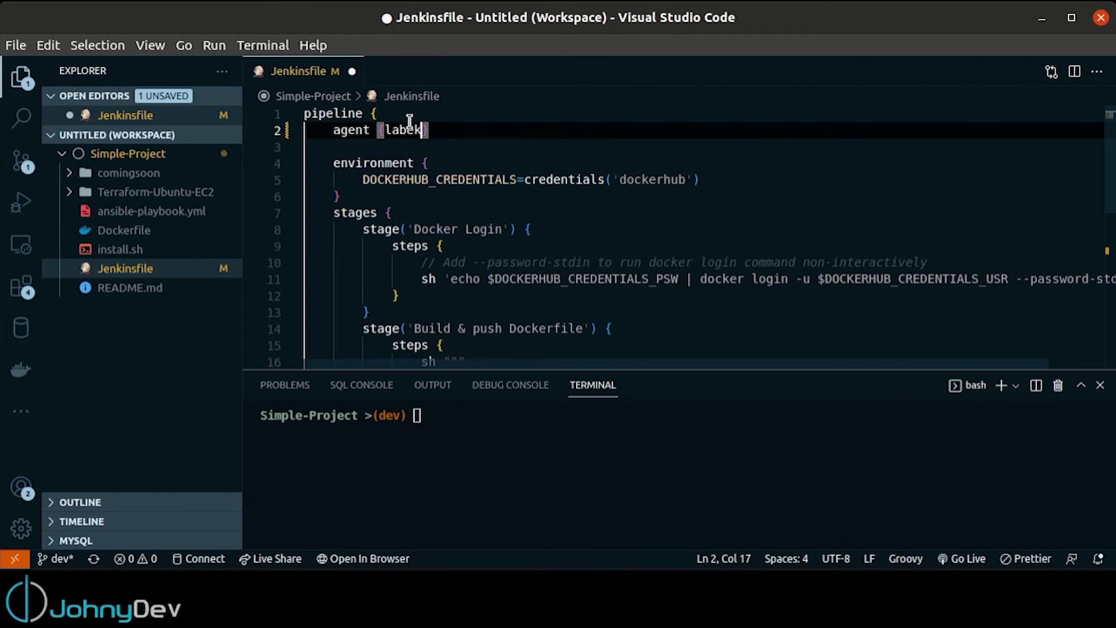
pyautogui.press('BackSpace')
pyautogui.write('l')
pyautogui.write(" 'JEnkins")
pyautogui.press('BackSpace')
pyautogui.press('BackSpace')
pyautogui.press('BackSpace')
pyautogui.press('BackSpace')
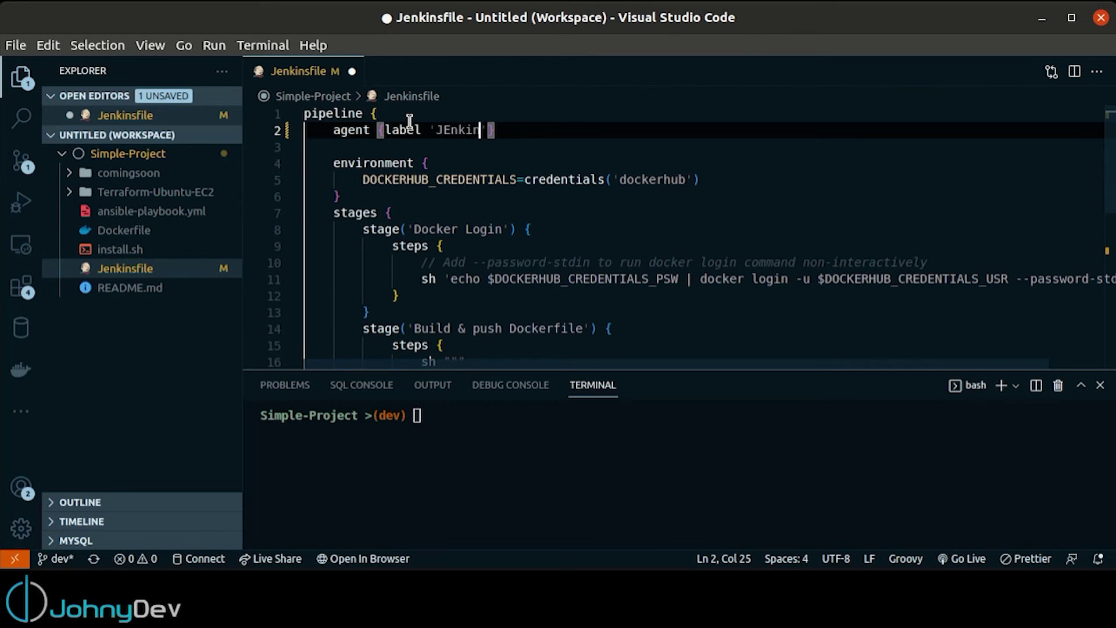
pyautogui.press('BackSpace')
pyautogui.press('BackSpace')
pyautogui.write('enkinsSlave03')
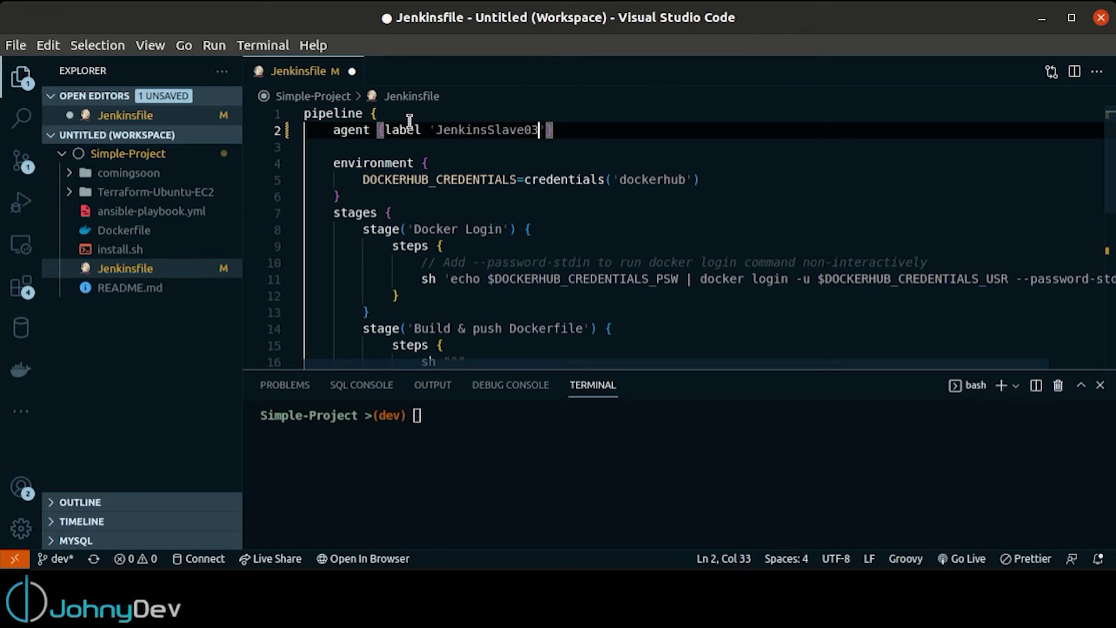
pyautogui.click(573, 139)
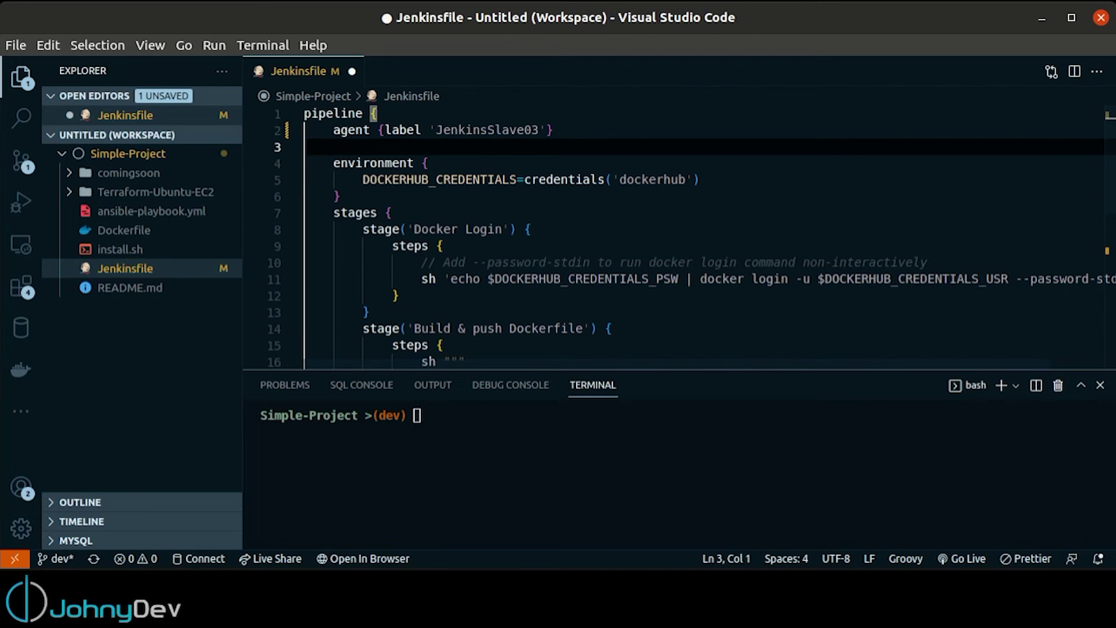
# - Switch back to the browser, open the root of the Devops-Tools-Documentation repository on GitHub and select the dev branch
pyautogui.hotkey('alt', 'Tab')
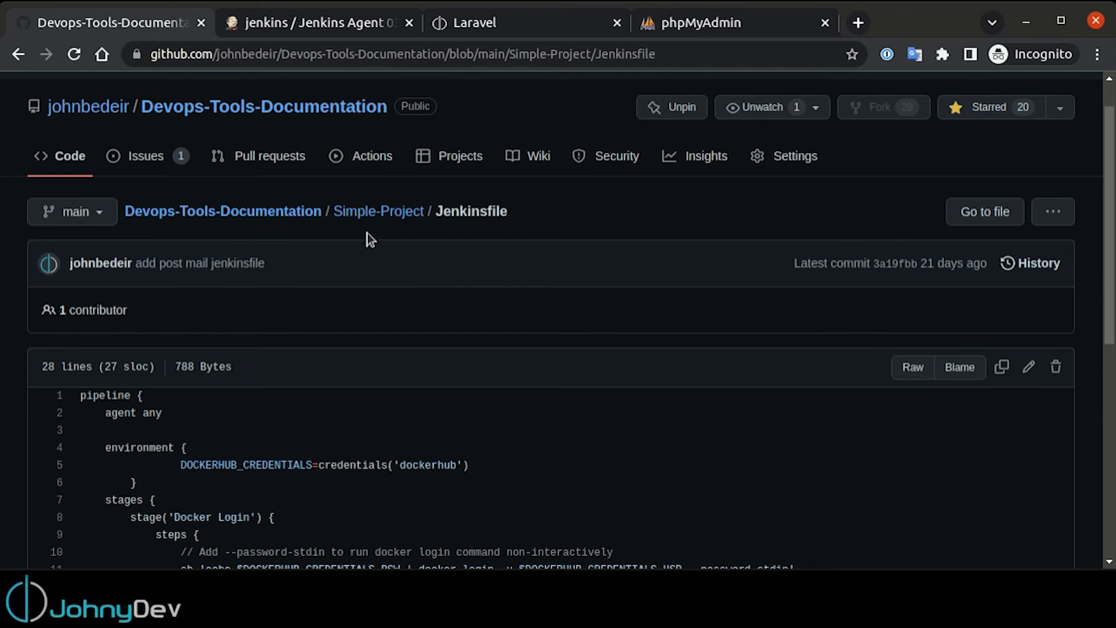
pyautogui.click(294, 211)
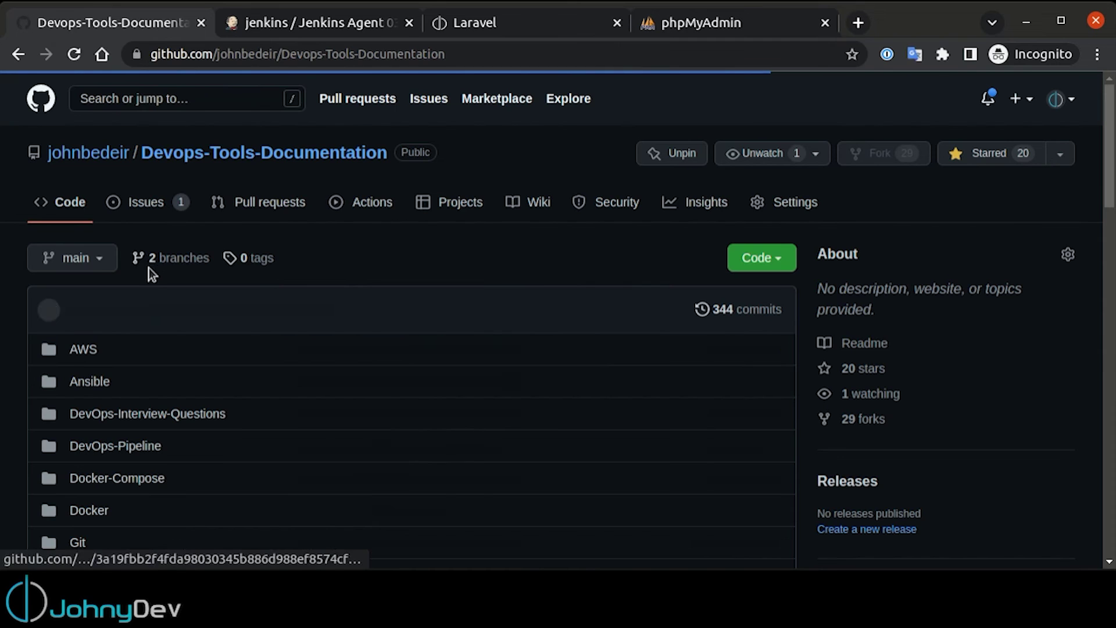
pyautogui.click(93, 259)
pyautogui.click(78, 432)
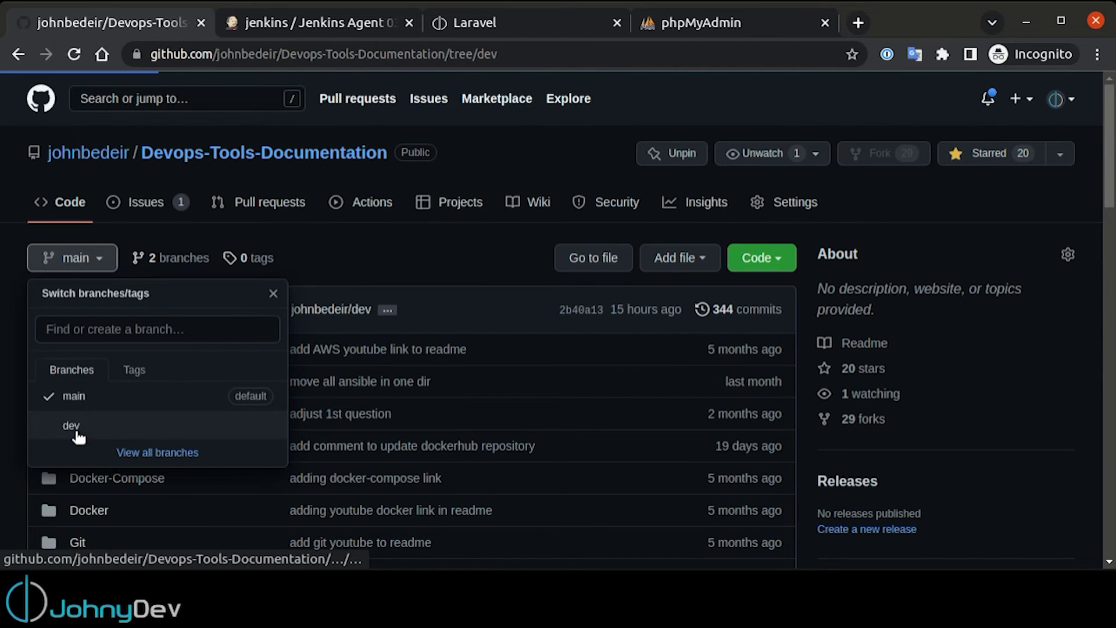
# - Open the Simple-Project folder's Jenkinsfile on the dev branch and examine the label set on its agent line
pyautogui.scroll(-5, 137, 395)
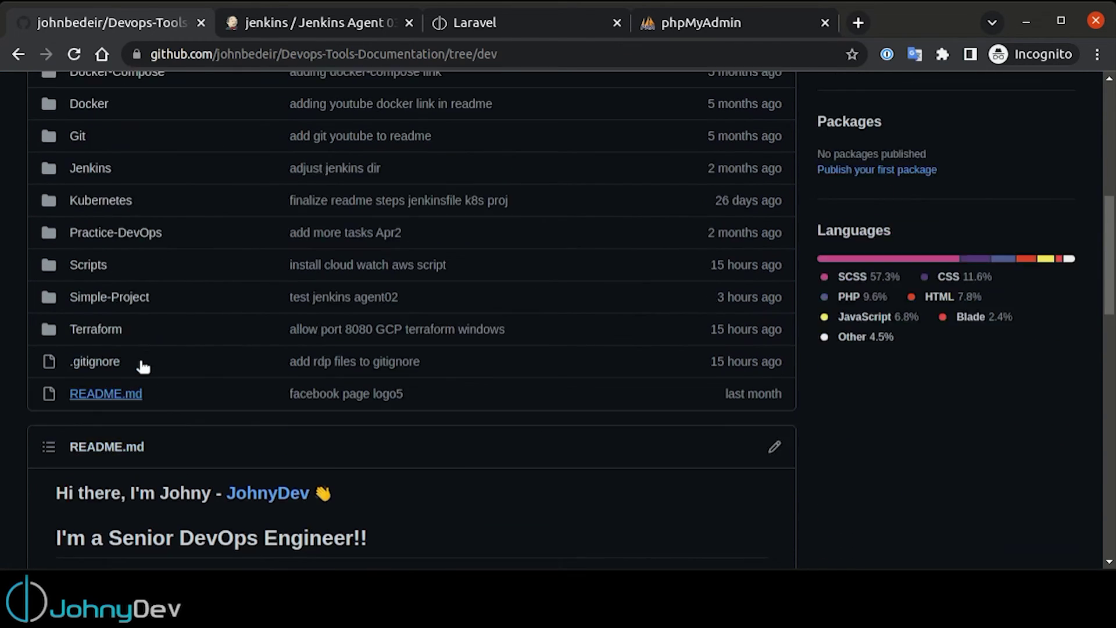
pyautogui.scroll(2, 143, 366)
pyautogui.click(105, 352)
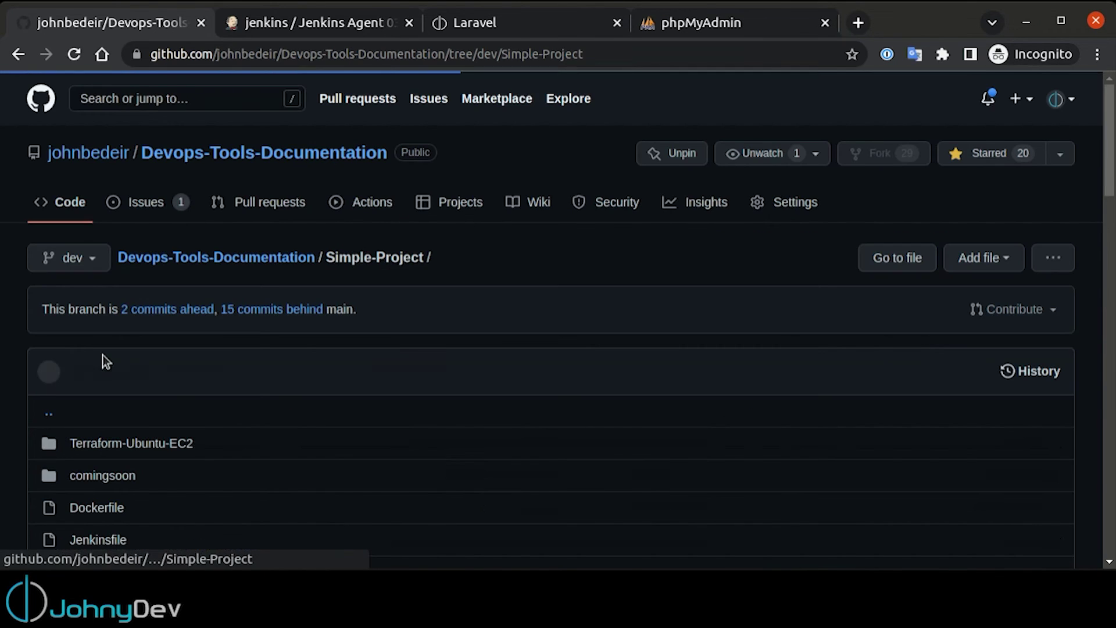
pyautogui.scroll(-3, 135, 343)
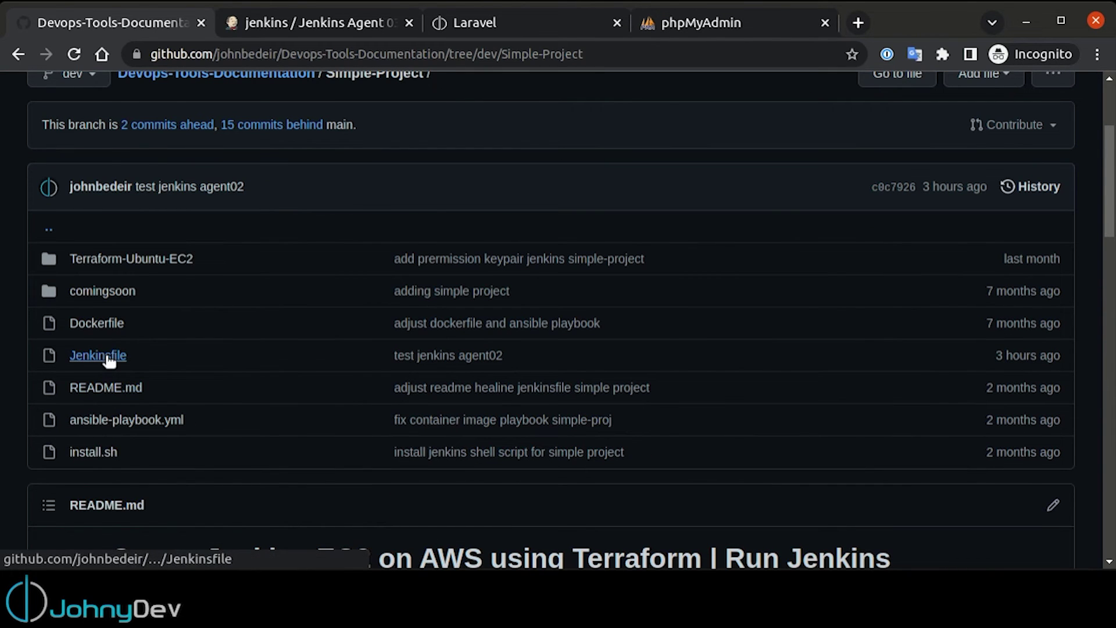
pyautogui.click(98, 356)
pyautogui.scroll(-2, 401, 396)
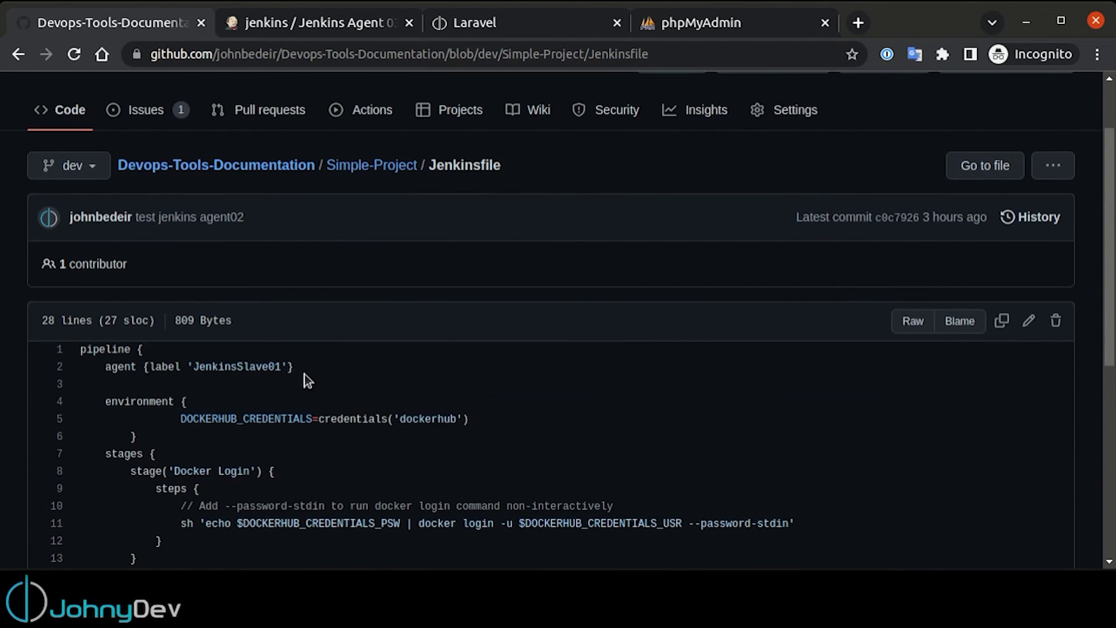
pyautogui.moveTo(296, 367); pyautogui.dragTo(140, 364)
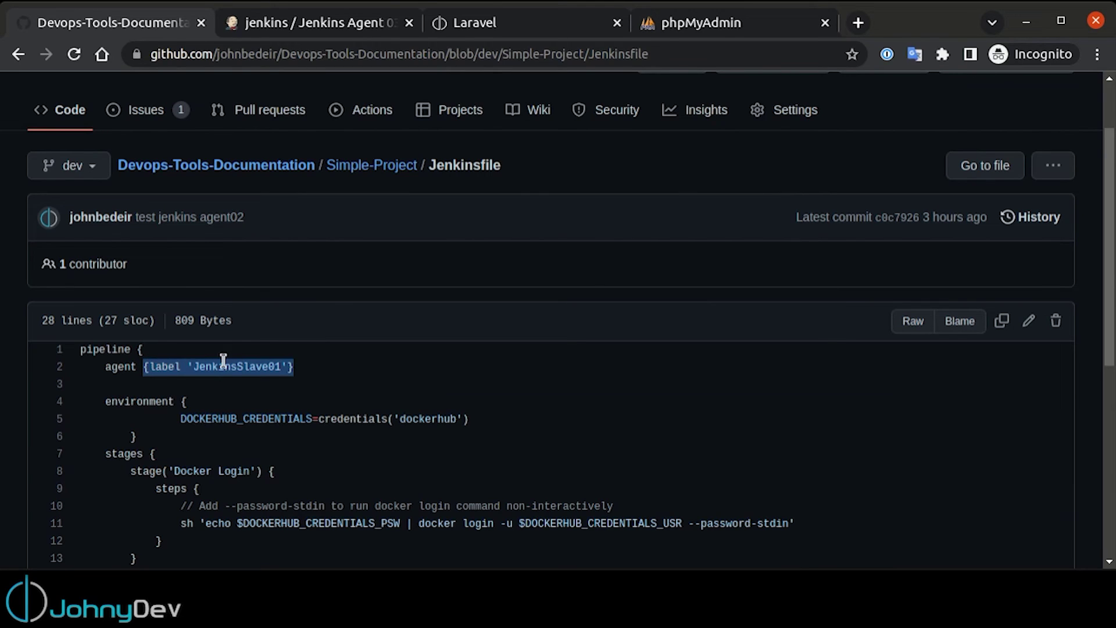
pyautogui.click(309, 364)
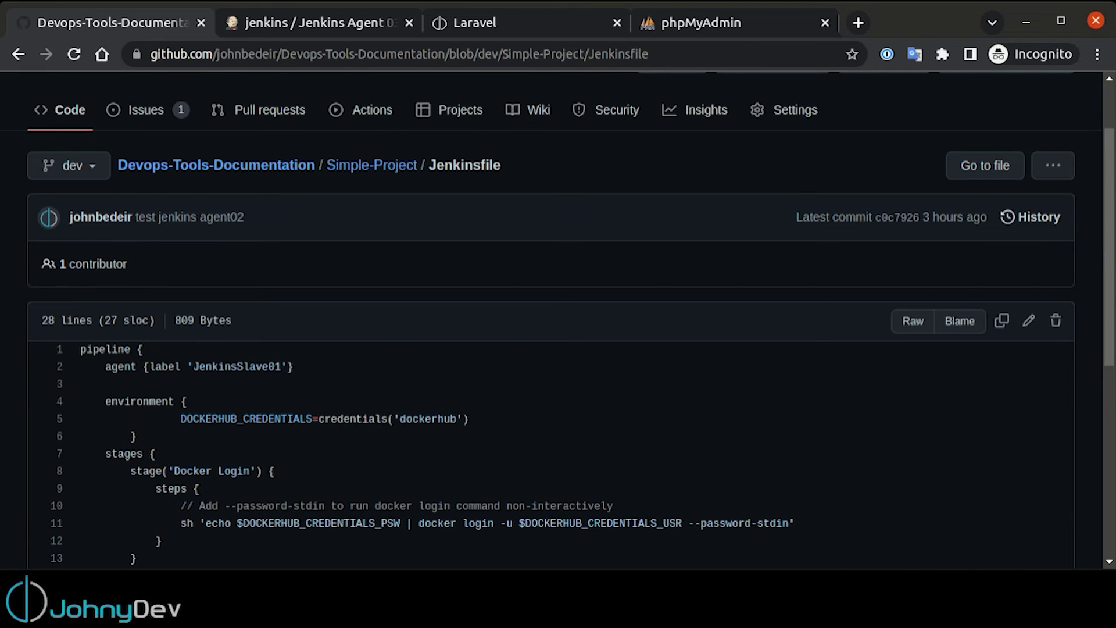
# - Switch to Visual Studio Code, commit the Jenkinsfile with the message "JenkinsSlave 03 test" in the terminal, and push it to the dev branch
pyautogui.hotkey('alt', 'Tab')
pyautogui.click(534, 459)
pyautogui.write('git add Jenkinsfile')
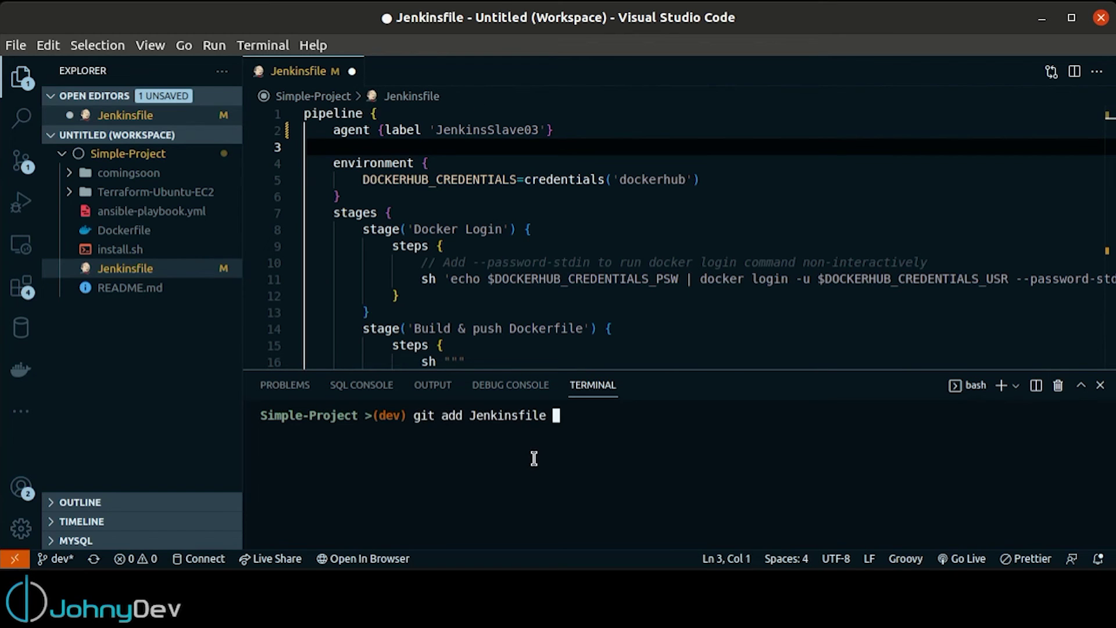
pyautogui.press('Return')
pyautogui.write('git commit -m "')
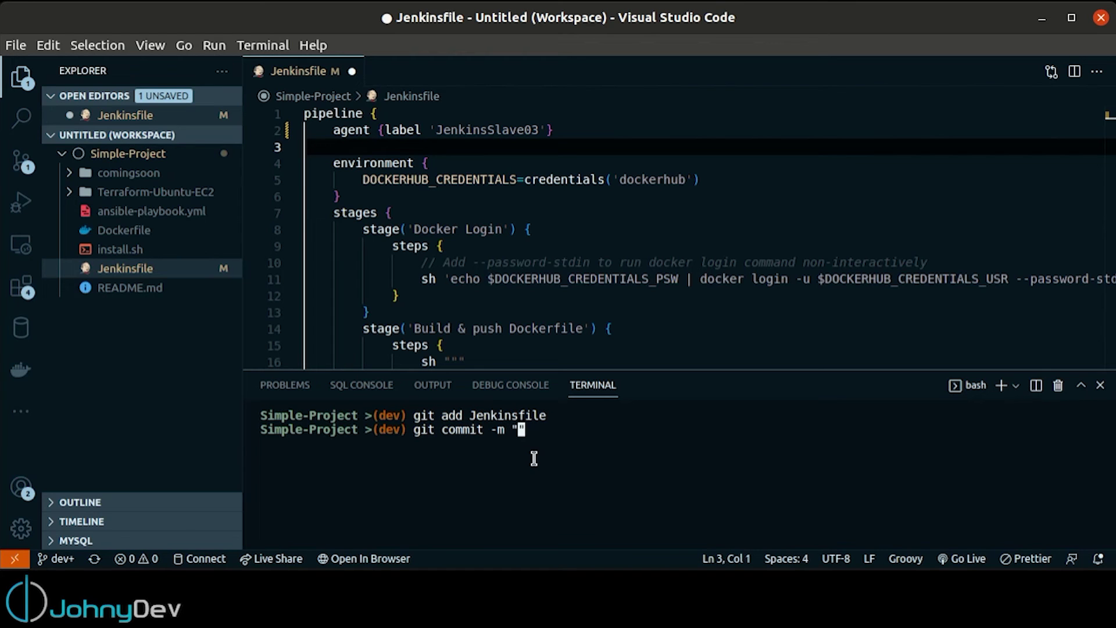
pyautogui.write('JenkinsSlave 03 test')
pyautogui.press('Return')
pyautogui.write('git push')
pyautogui.press('Return')
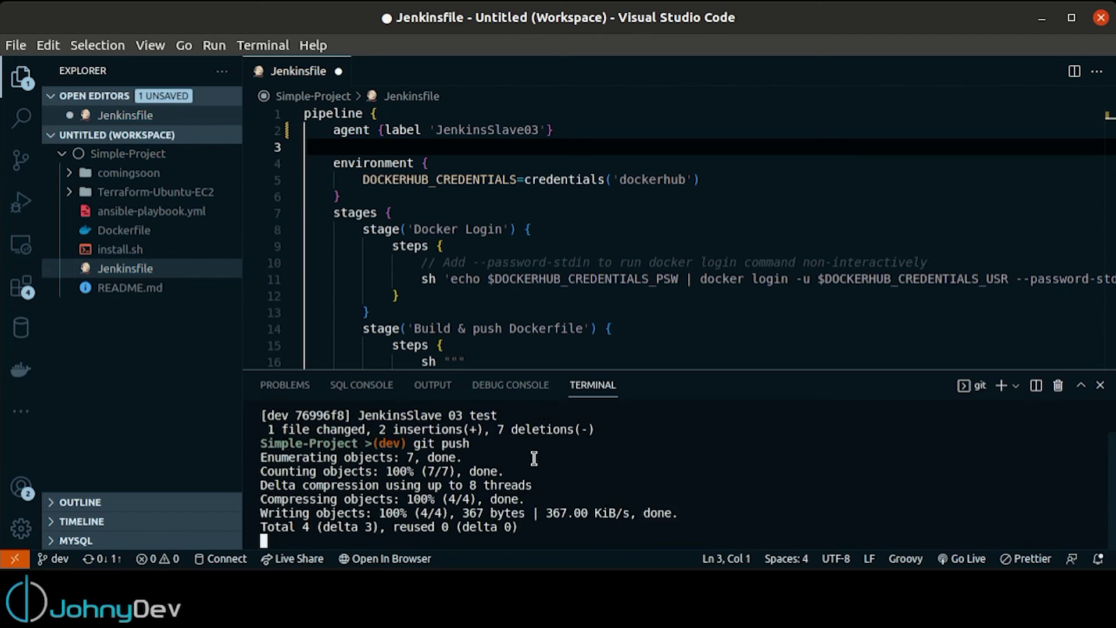
# - Switch to the browser, return from the Jenkins Agent 03 Test build to the Jenkins dashboard, and start a new item
pyautogui.hotkey('alt', 'Tab')
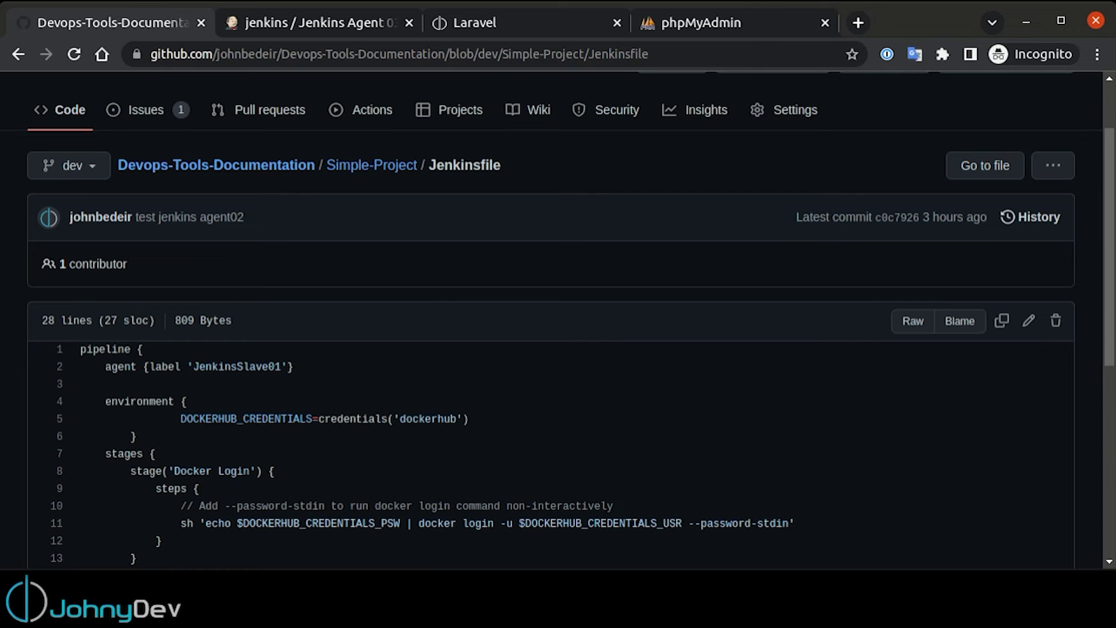
pyautogui.click(322, 23)
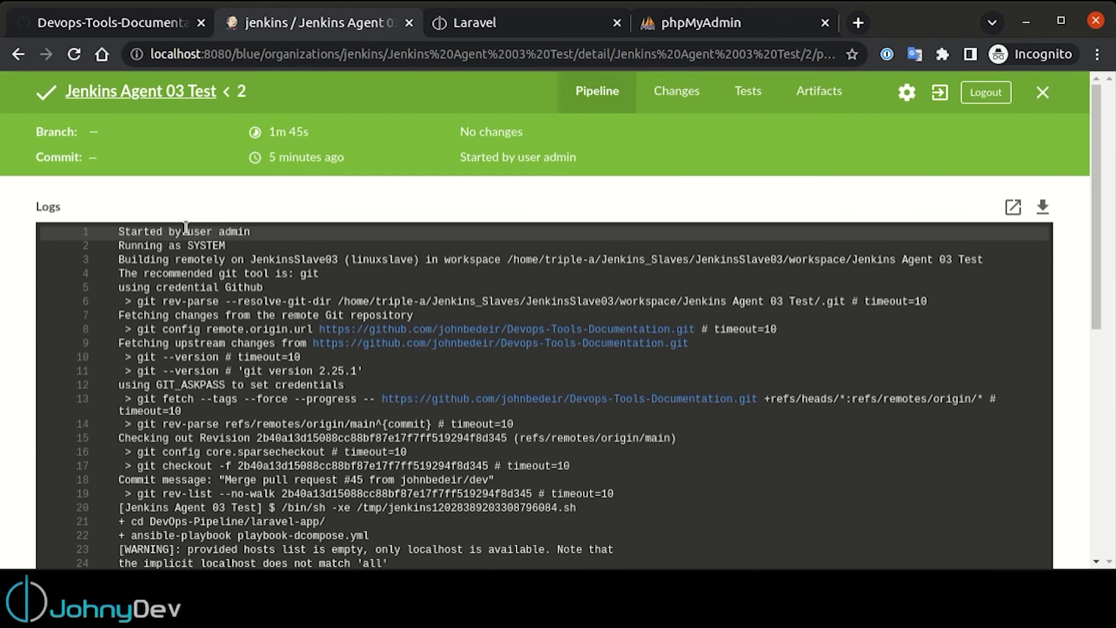
pyautogui.click(944, 94)
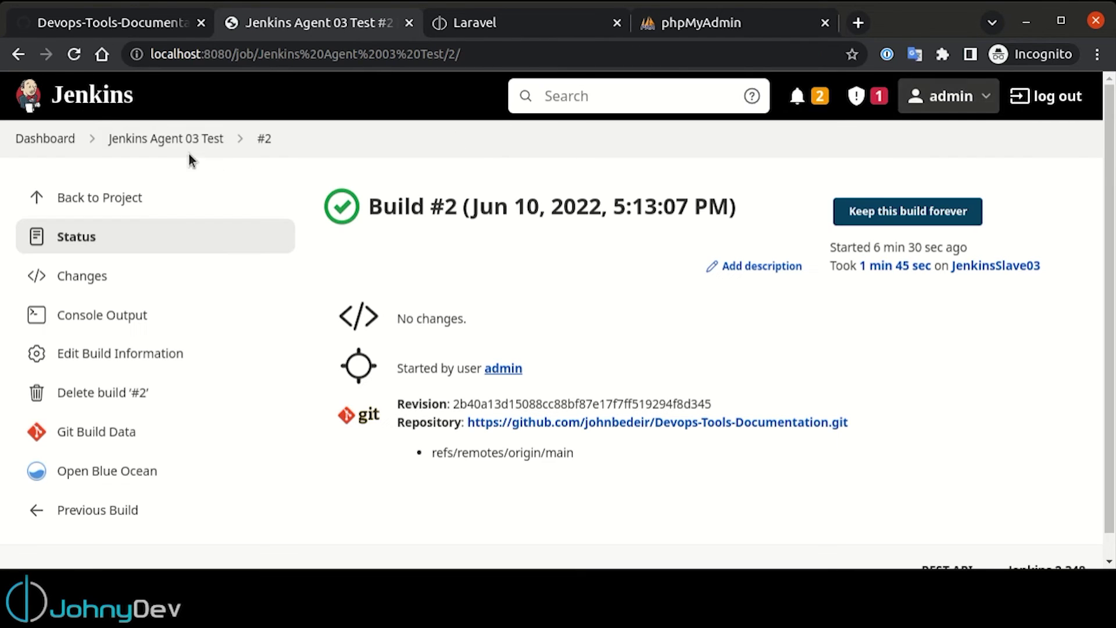
pyautogui.click(67, 95)
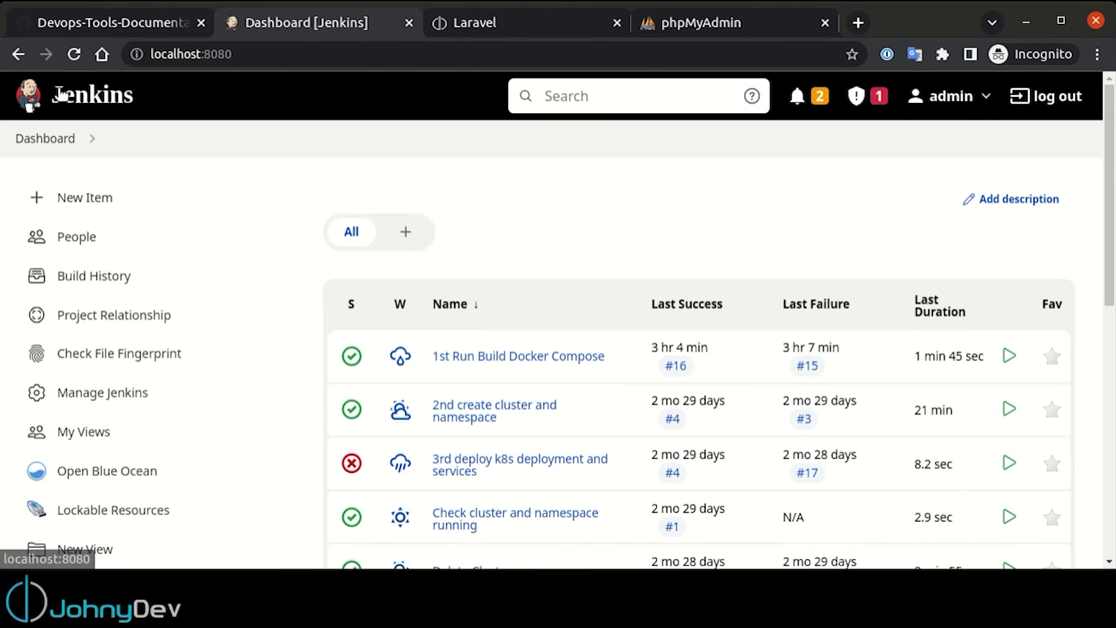
pyautogui.click(97, 203)
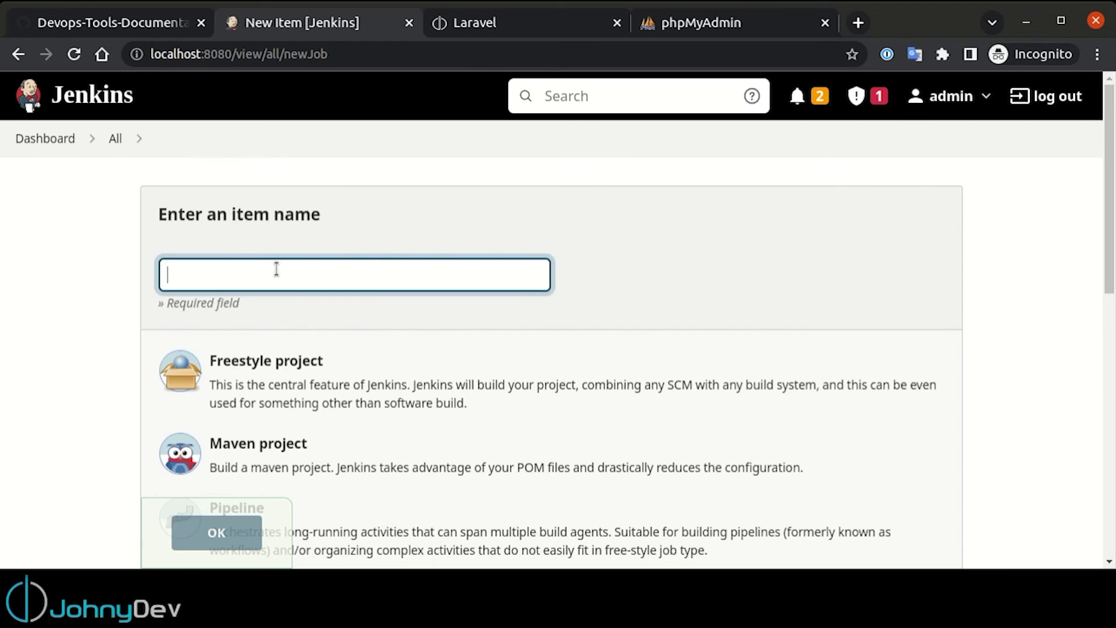
# - Name the new item "Jenkins pipeline agent 03" and create it as a Pipeline project
pyautogui.write('jipe')
pyautogui.press('BackSpace')
pyautogui.press('BackSpace')
pyautogui.press('BackSpace')
pyautogui.write('enkins piu')
pyautogui.write('elin')
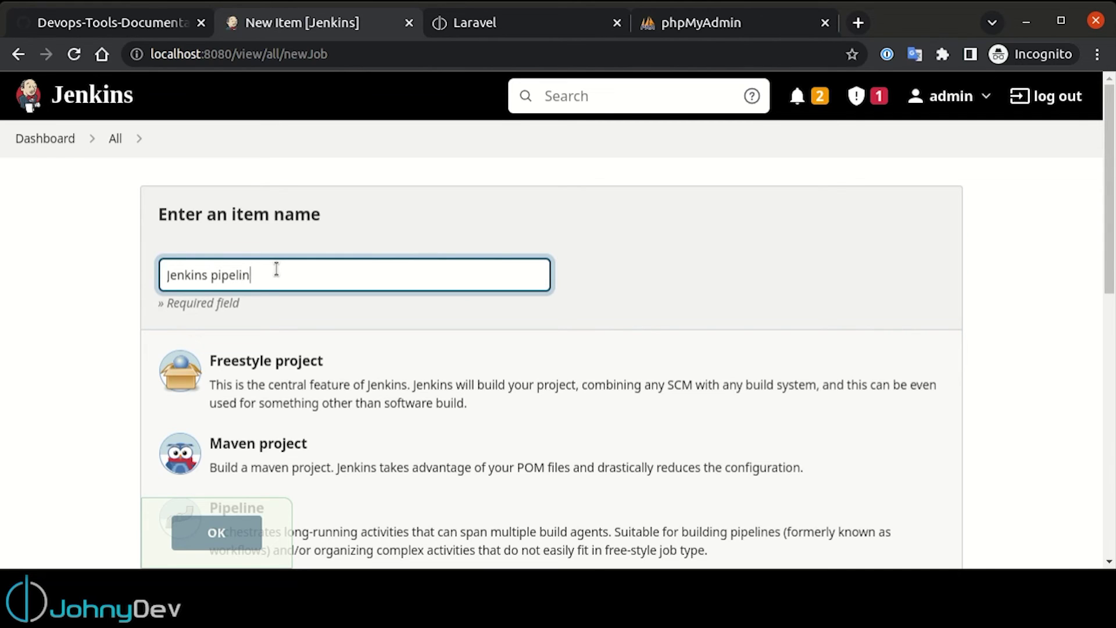
pyautogui.write('e agent 03')
pyautogui.scroll(-3, 392, 357)
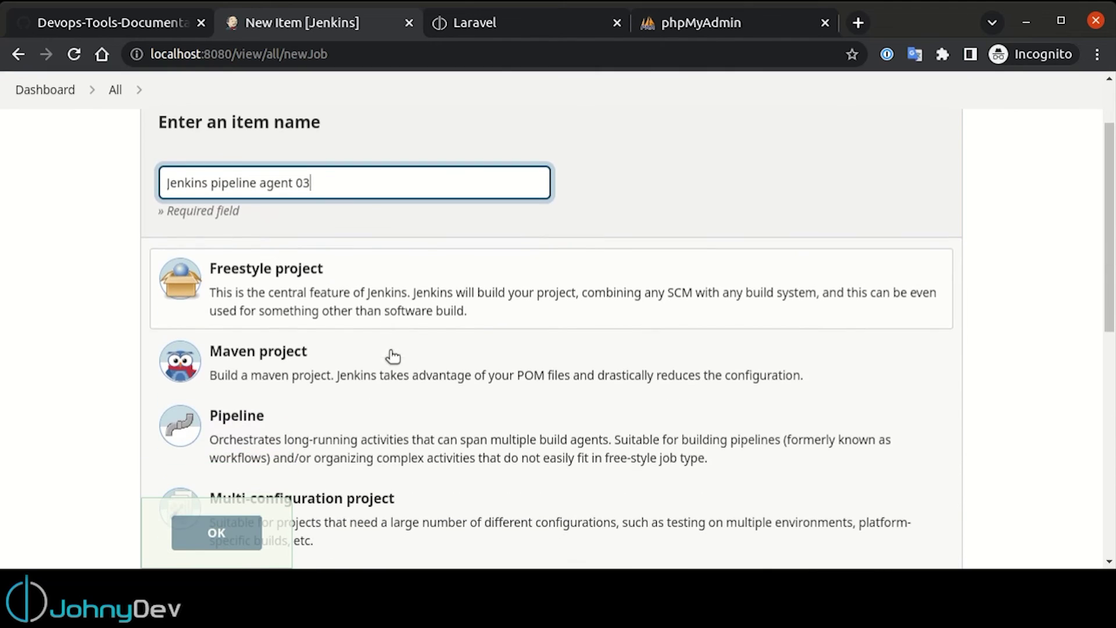
pyautogui.click(294, 439)
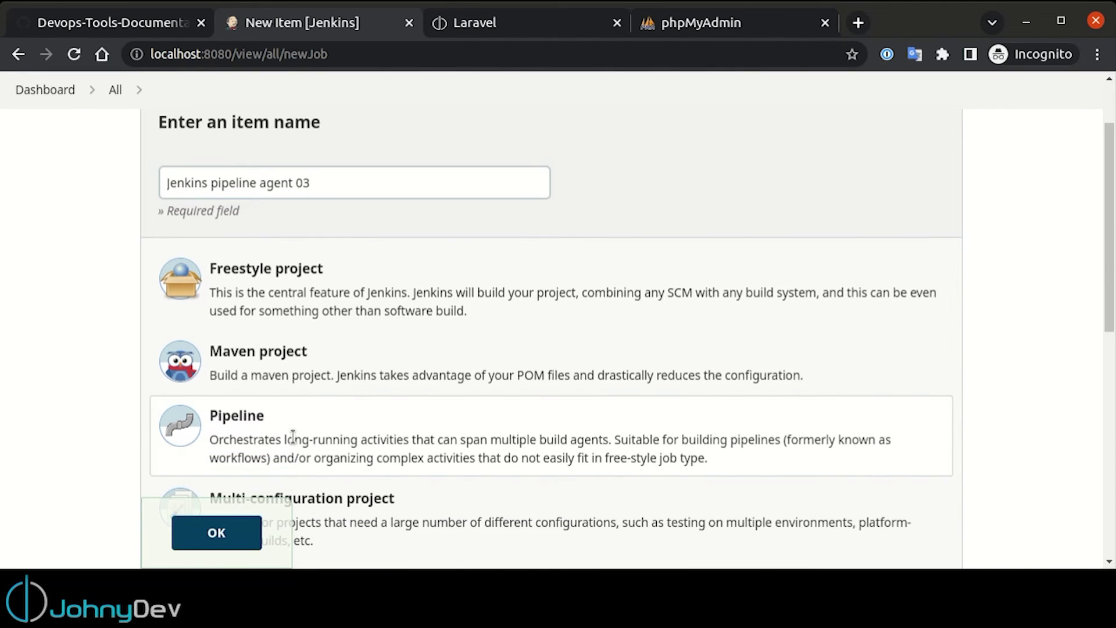
pyautogui.click(210, 533)
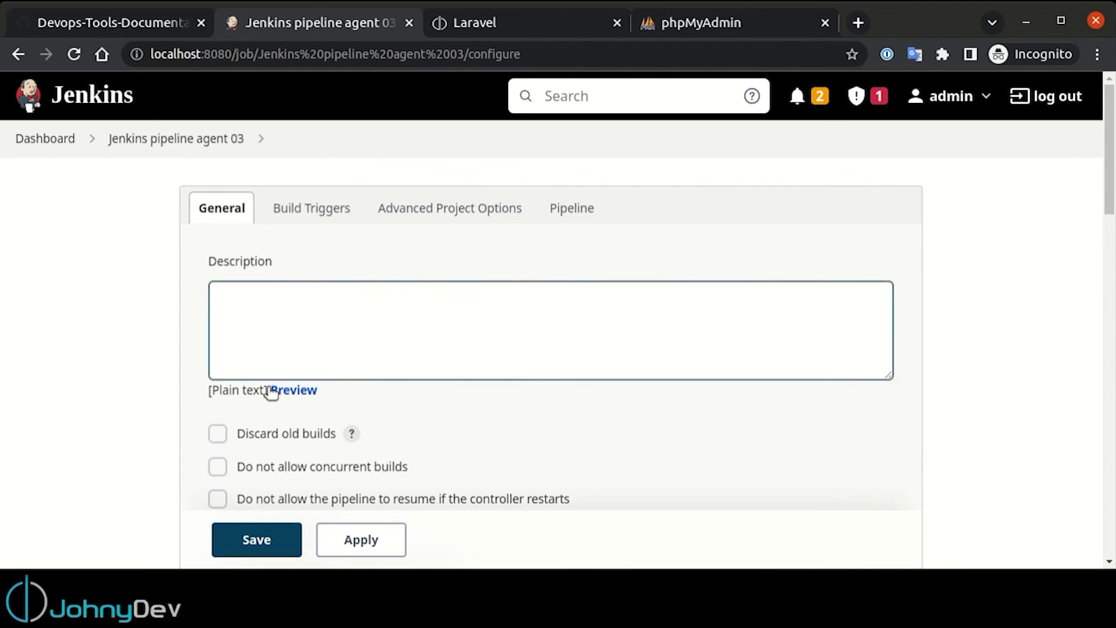
# - Set the pipeline definition to Pipeline script from SCM and choose Git as the SCM
pyautogui.scroll(-4, 489, 319)
pyautogui.scroll(-3, 491, 322)
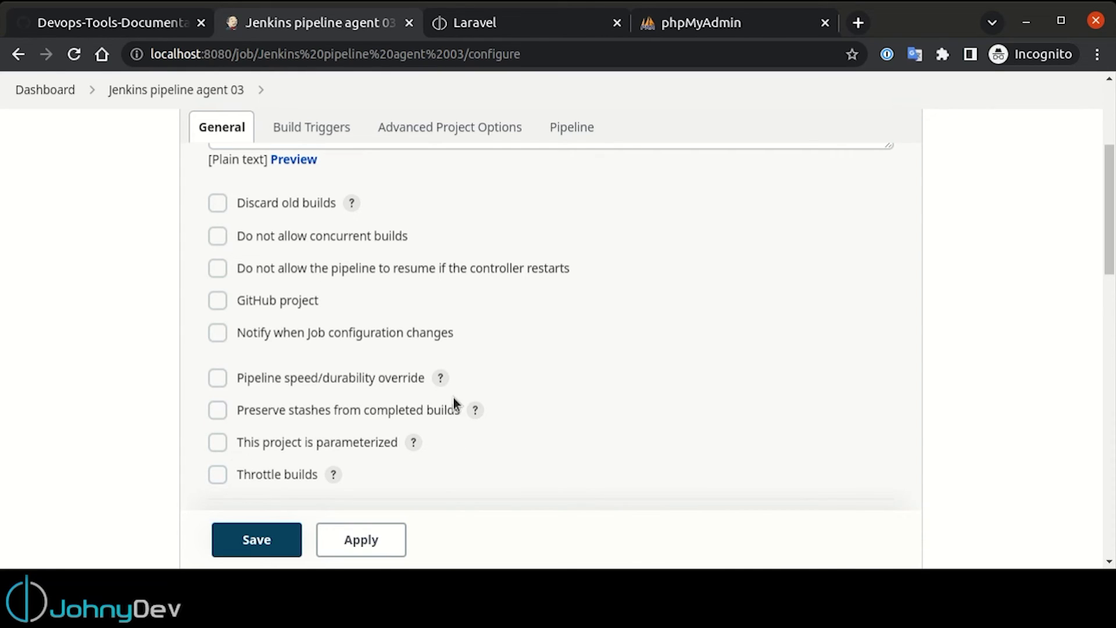
pyautogui.scroll(-15, 497, 268)
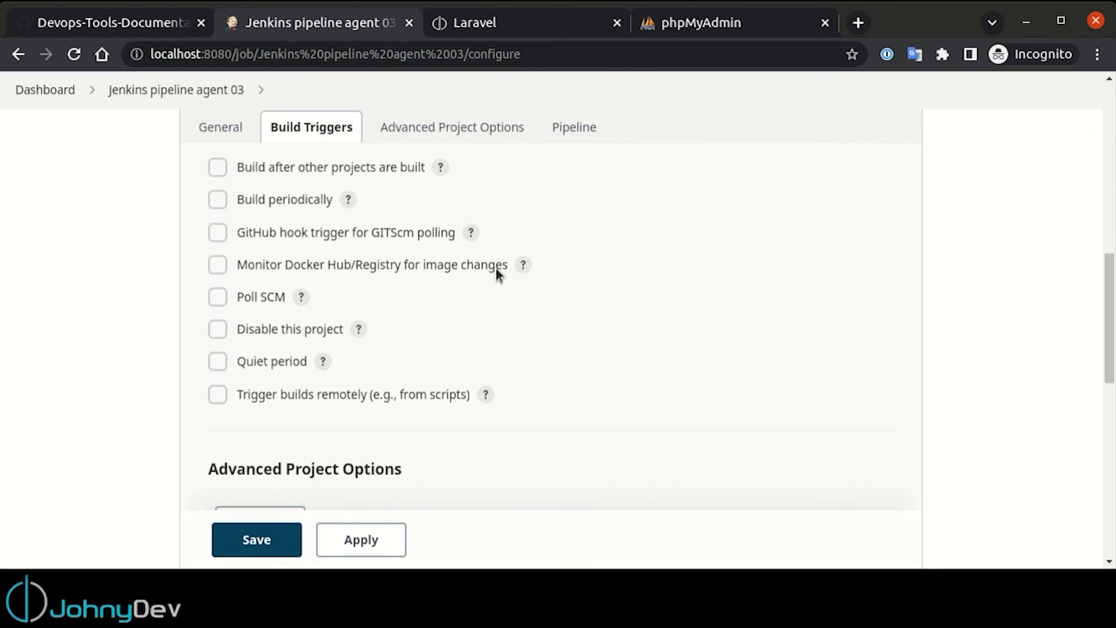
pyautogui.scroll(3, 498, 266)
pyautogui.click(357, 318)
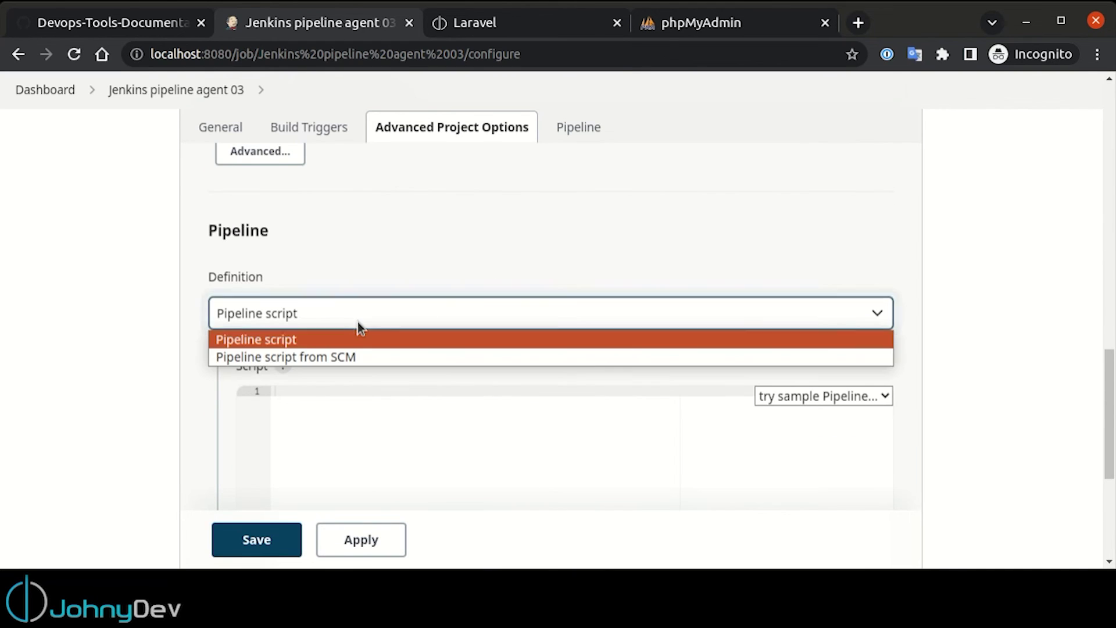
pyautogui.click(310, 355)
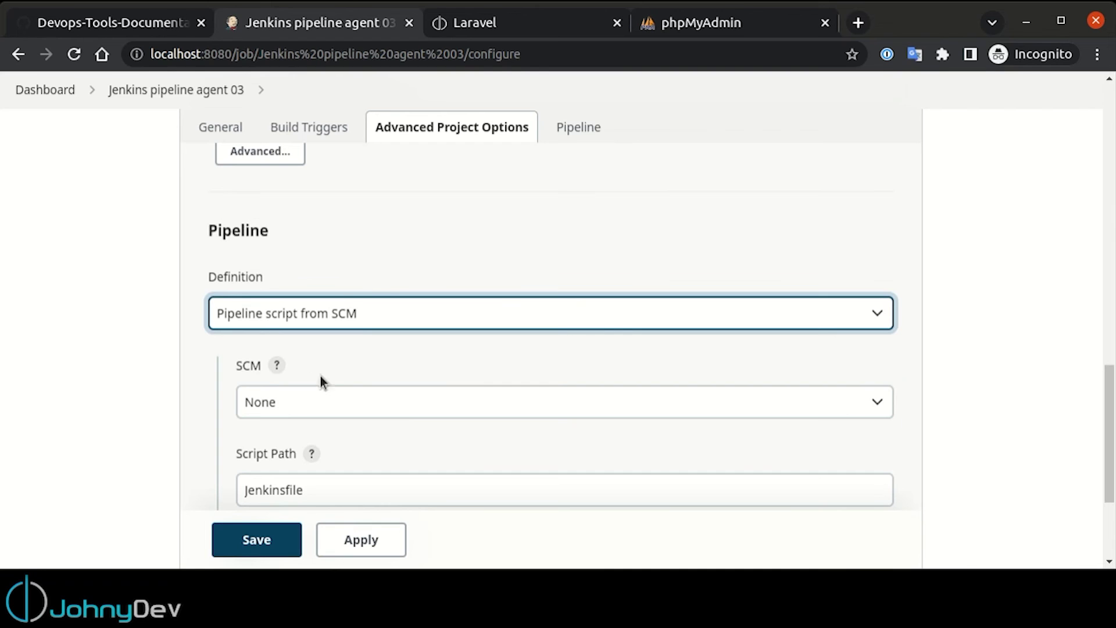
pyautogui.click(313, 403)
pyautogui.click(289, 445)
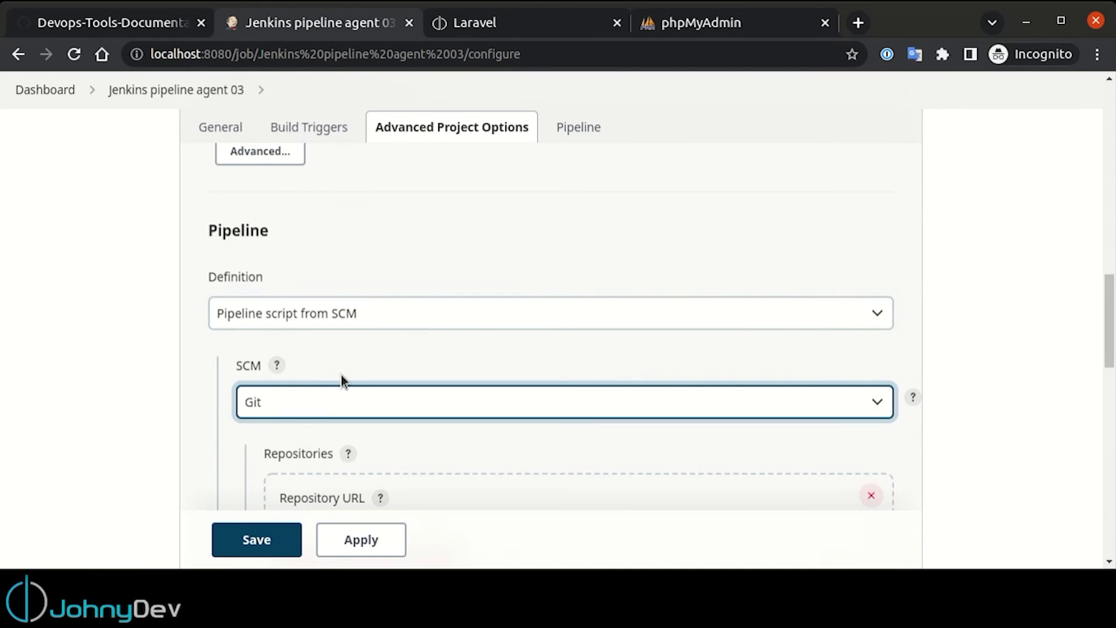
# - Copy the HTTPS clone URL of the Devops-Tools-Documentation repository from GitHub and enter it as the pipeline's repository URL
pyautogui.scroll(-2, 349, 372)
pyautogui.click(111, 25)
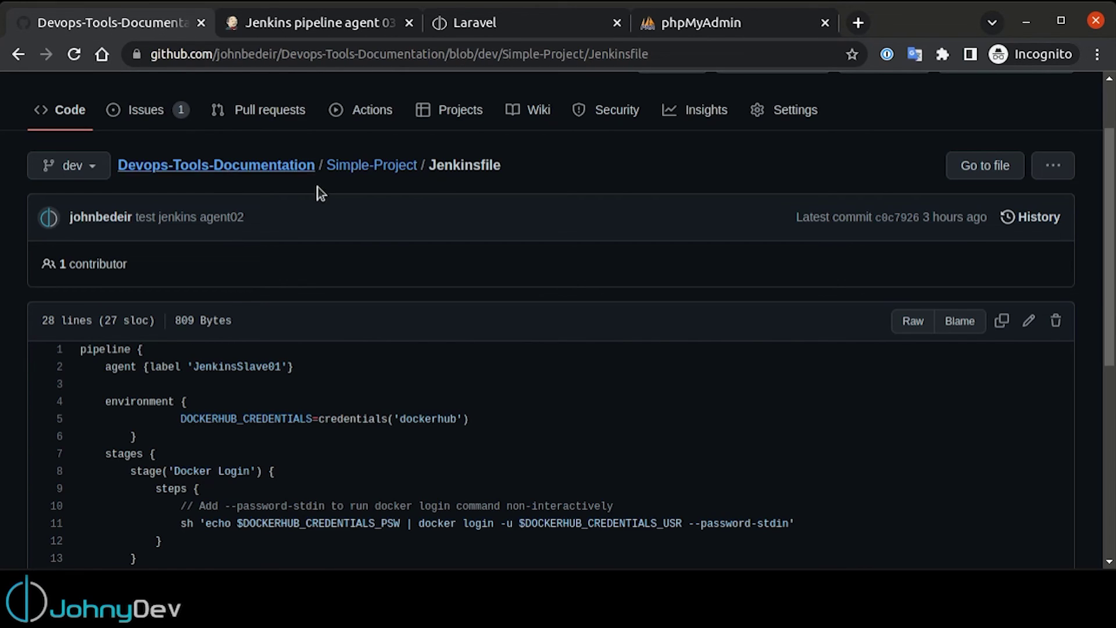
pyautogui.click(150, 166)
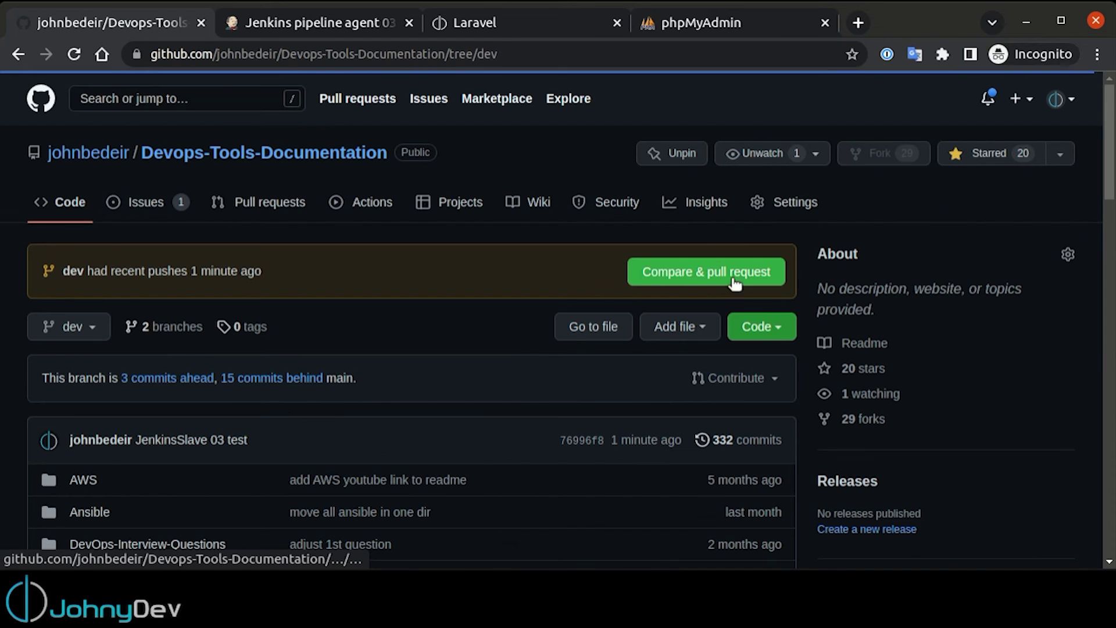
pyautogui.click(760, 327)
pyautogui.click(768, 450)
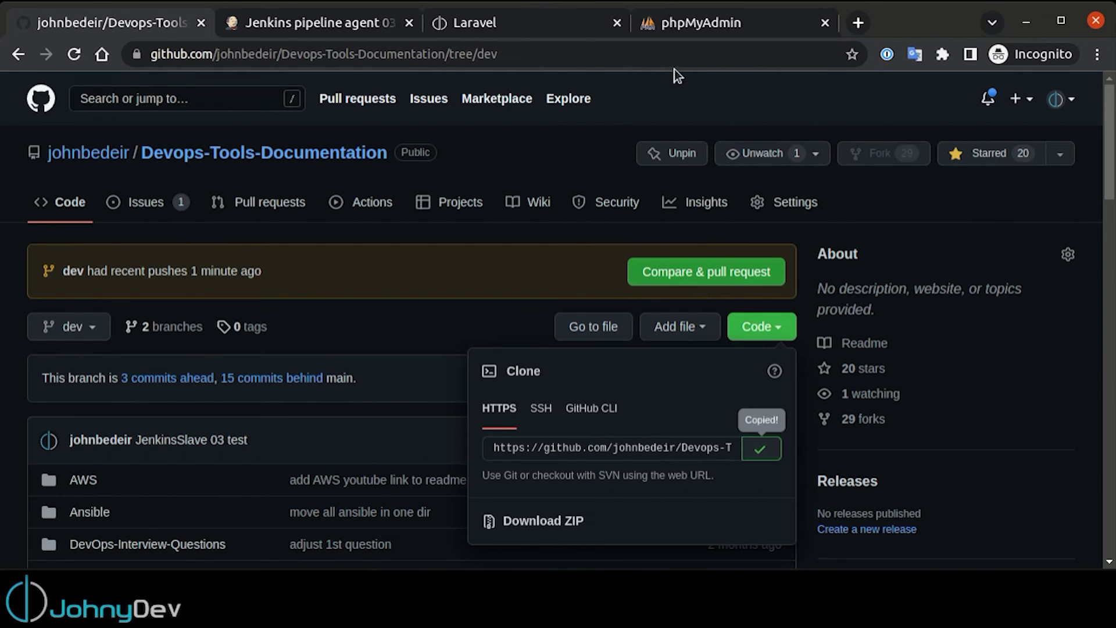
pyautogui.click(693, 29)
pyautogui.click(337, 23)
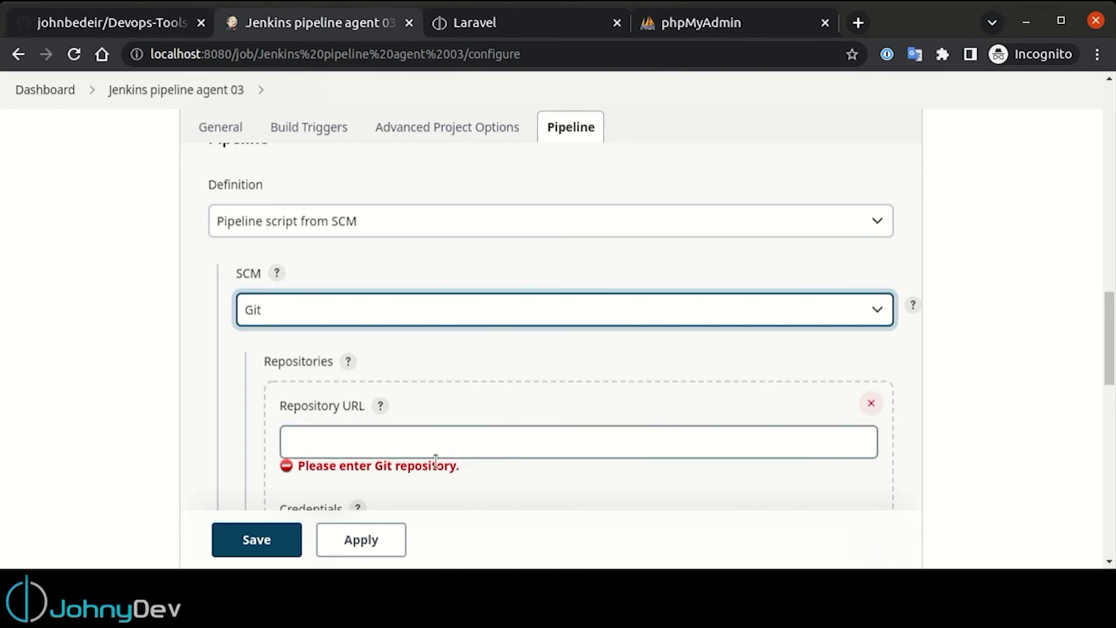
pyautogui.click(375, 440)
pyautogui.hotkey('ctrl', 'v')
# - Choose the credentials for the Git repository and set the branch specifier to */dev
pyautogui.scroll(-3, 515, 356)
pyautogui.scroll(-3, 531, 333)
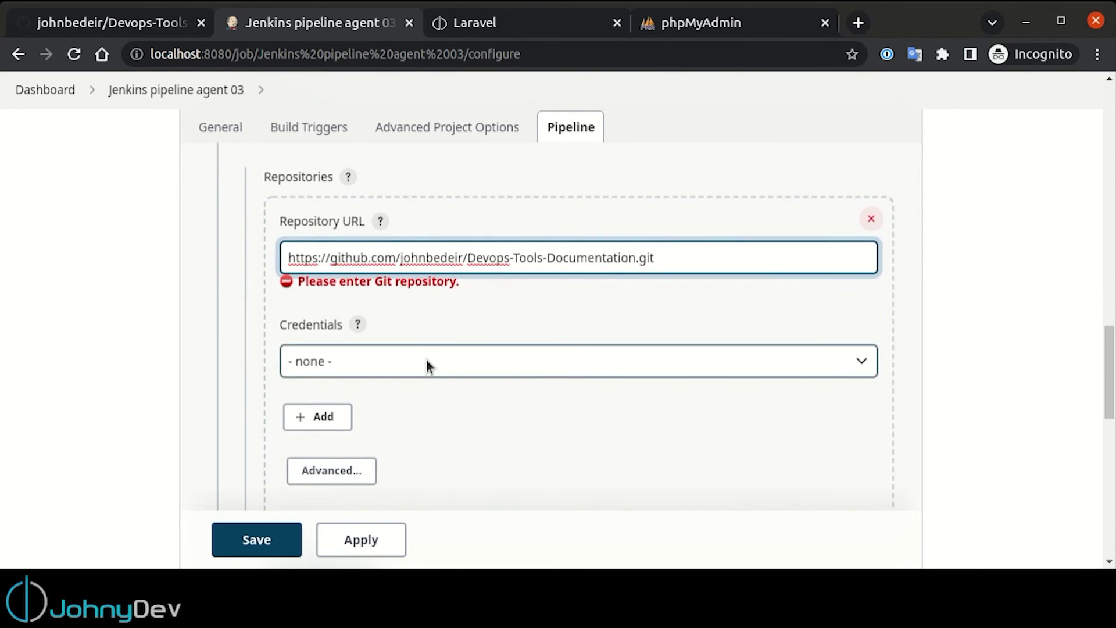
pyautogui.scroll(-3, 427, 359)
pyautogui.click(433, 280)
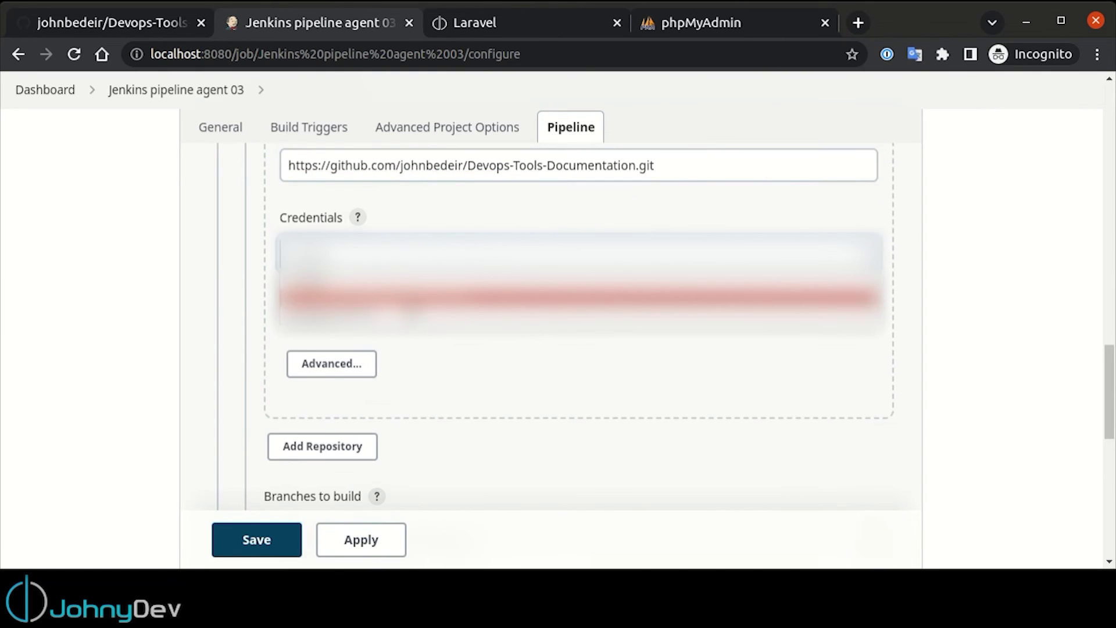
pyautogui.scroll(-6, 561, 353)
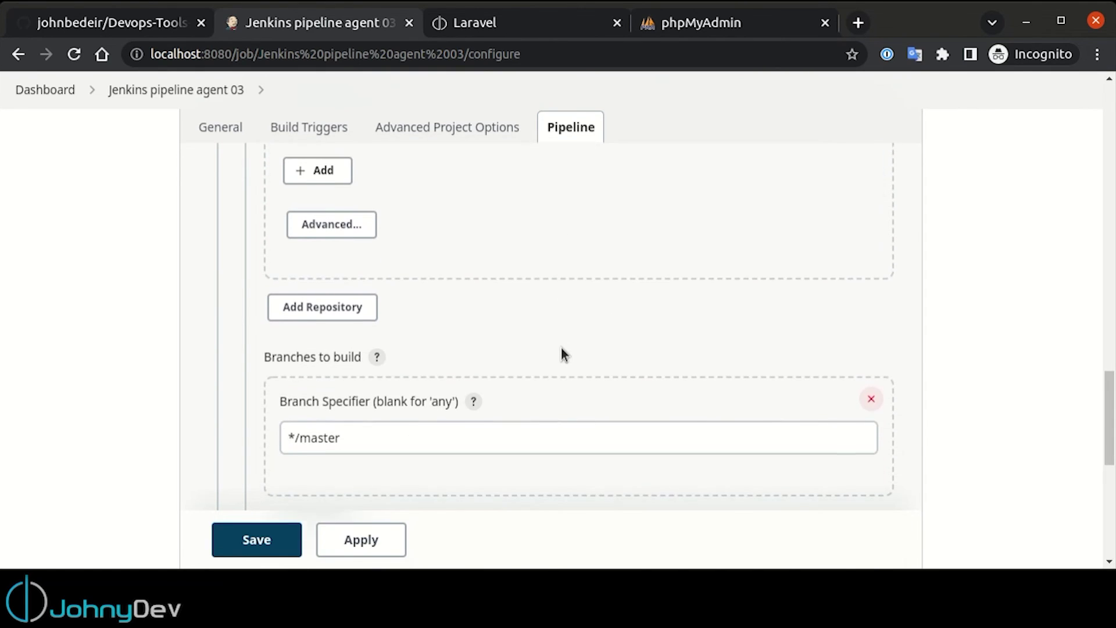
pyautogui.click(323, 395)
pyautogui.doubleClick(323, 393)
pyautogui.write('dev')
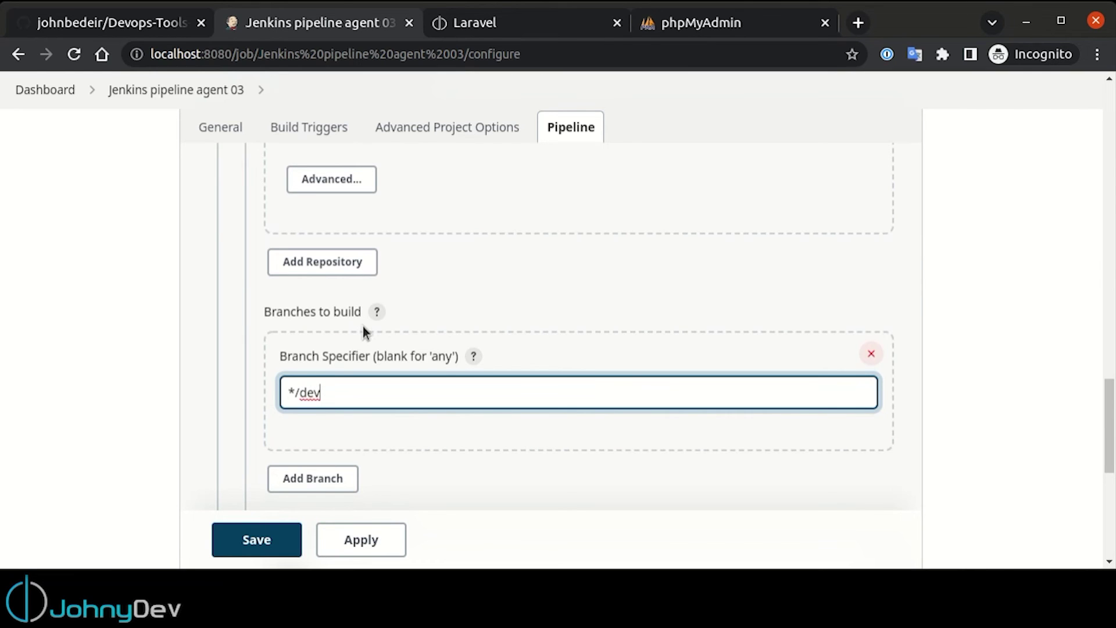
# - Open the Simple-Project folder on GitHub's dev branch and copy its path segment Simple-Project/ for the script path
pyautogui.scroll(-8, 363, 326)
pyautogui.scroll(-5, 435, 238)
pyautogui.click(324, 375)
pyautogui.click(107, 23)
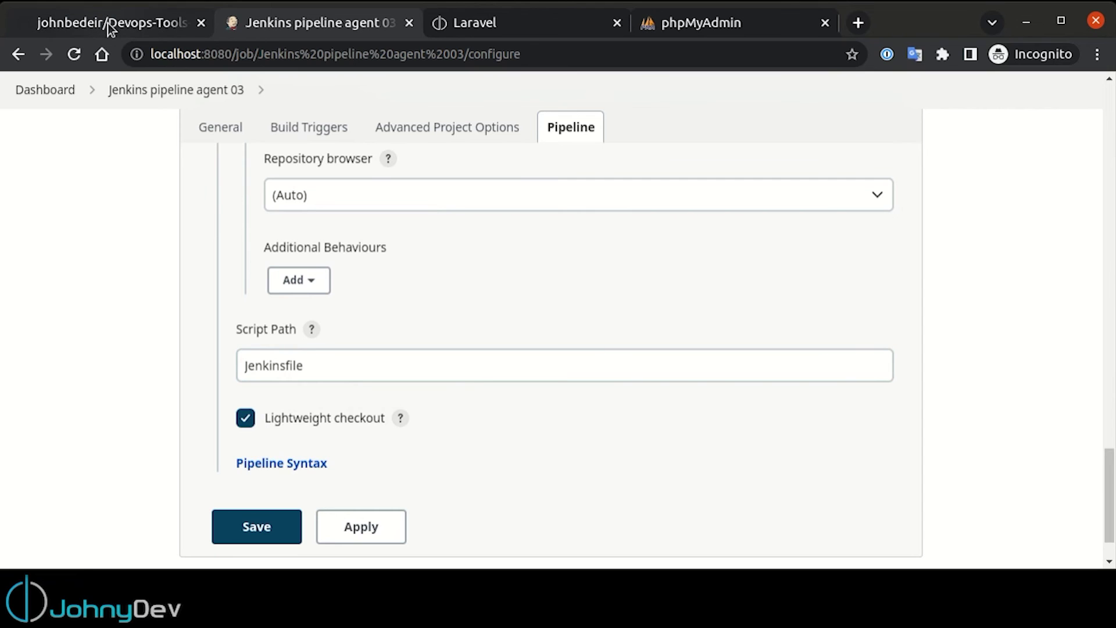
pyautogui.scroll(-5, 238, 427)
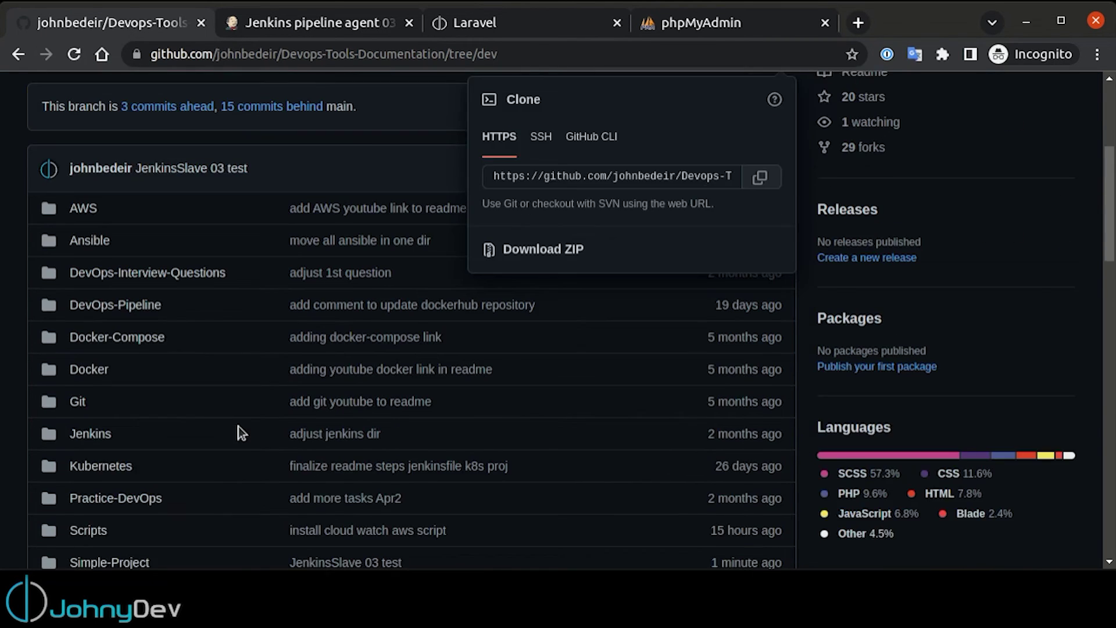
pyautogui.scroll(-3, 239, 426)
pyautogui.click(127, 419)
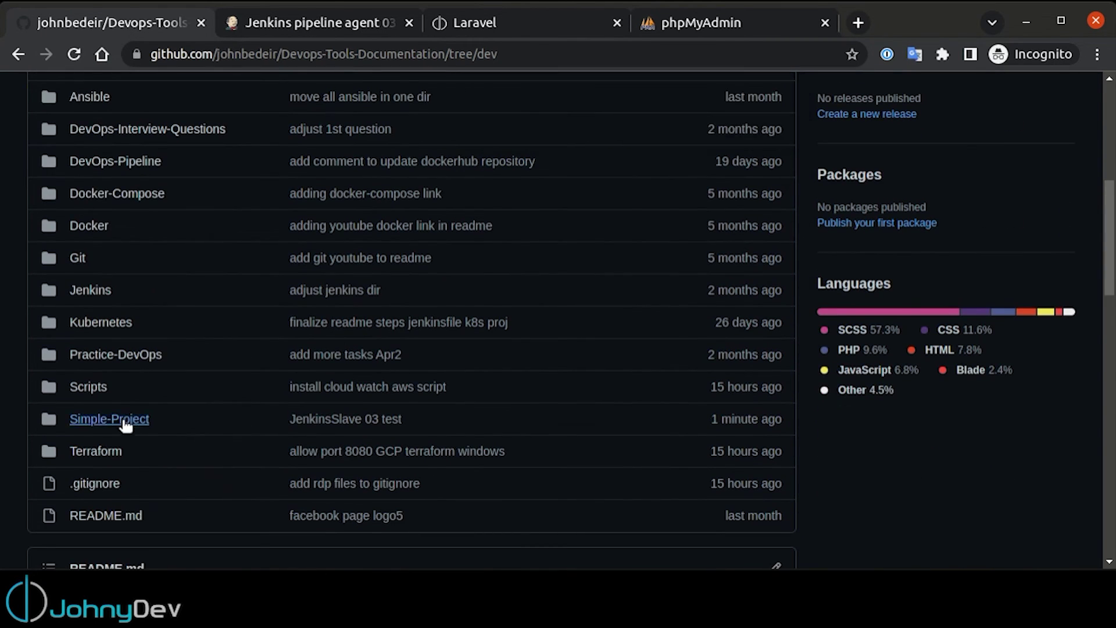
pyautogui.click(119, 420)
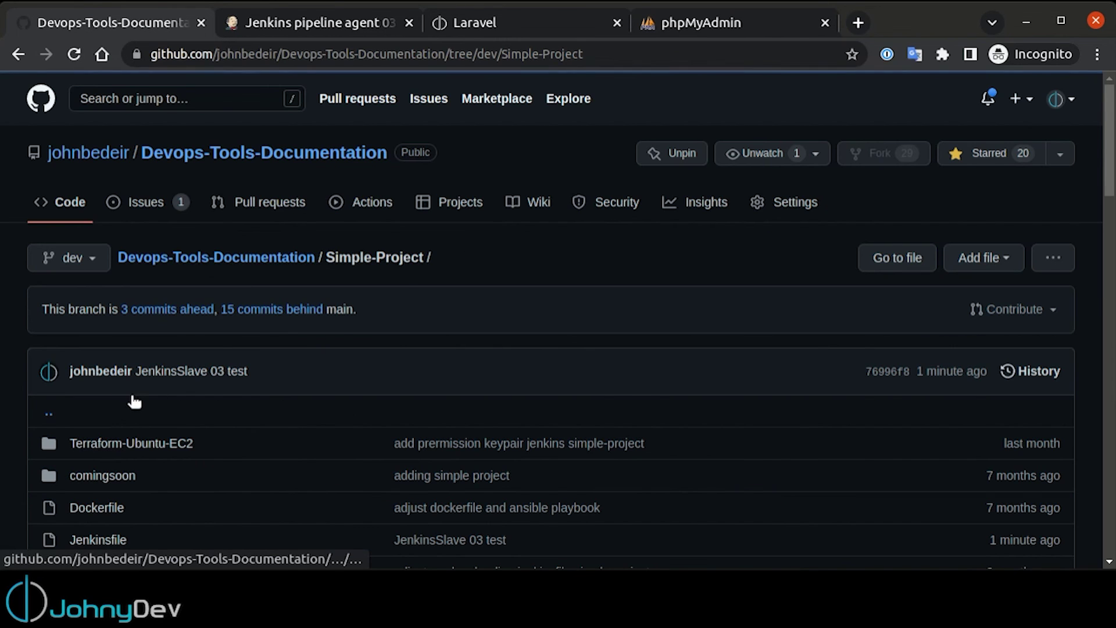
pyautogui.moveTo(432, 260); pyautogui.dragTo(331, 267)
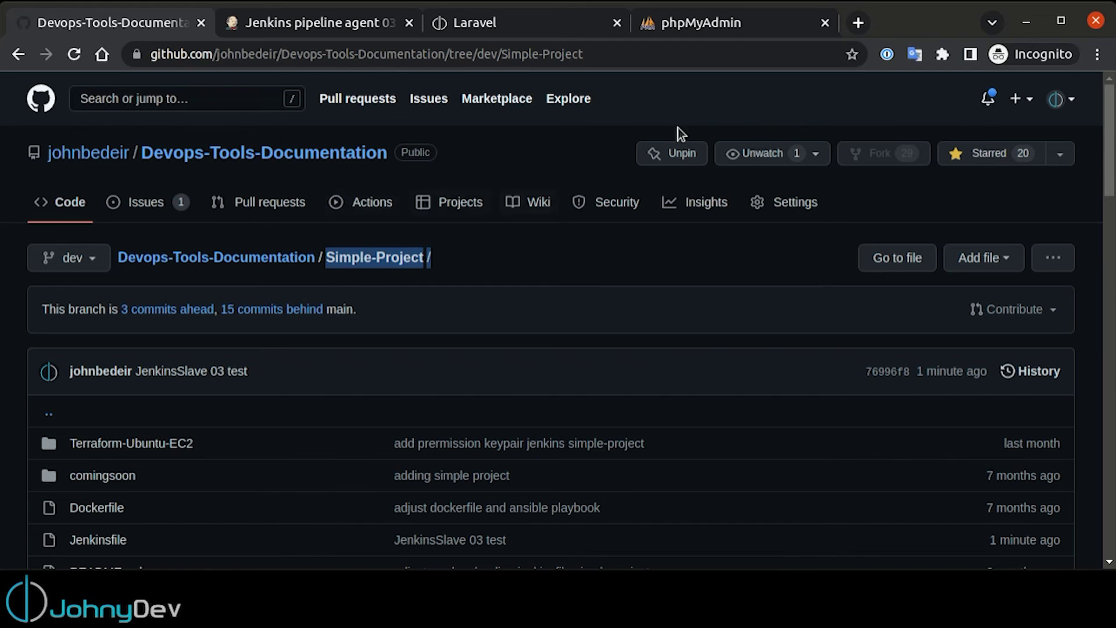
# - Set the pipeline's script path to Simple-Project/Jenkinsfile and save the project configuration
pyautogui.click(359, 22)
pyautogui.moveTo(244, 366); pyautogui.dragTo(254, 366)
pyautogui.hotkey('ctrl', 'v')
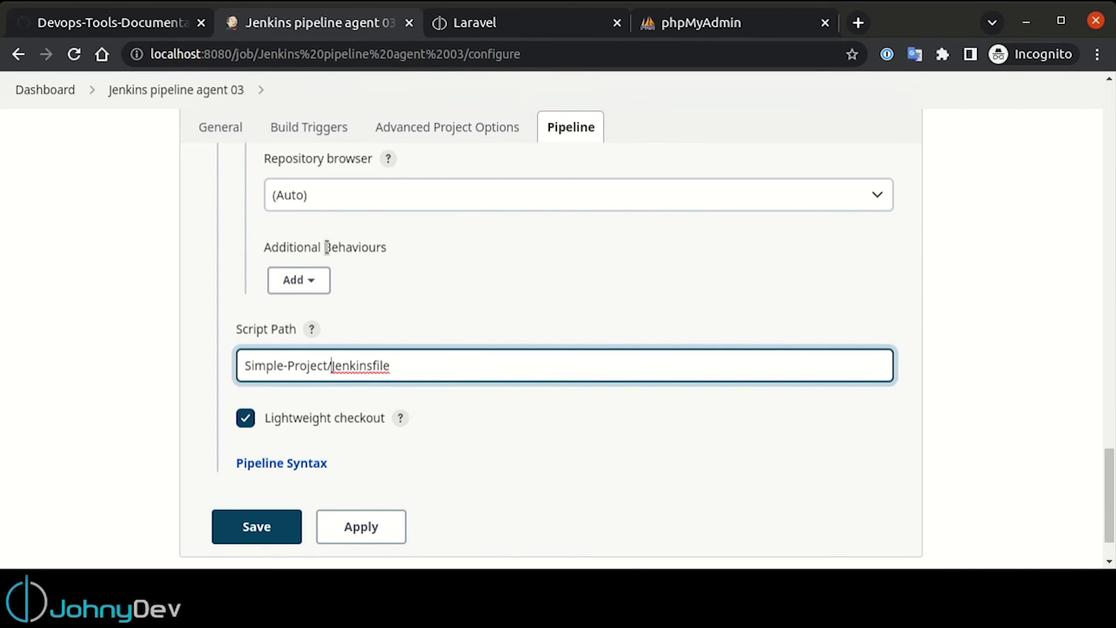
pyautogui.scroll(5, 379, 347)
pyautogui.scroll(-5, 379, 347)
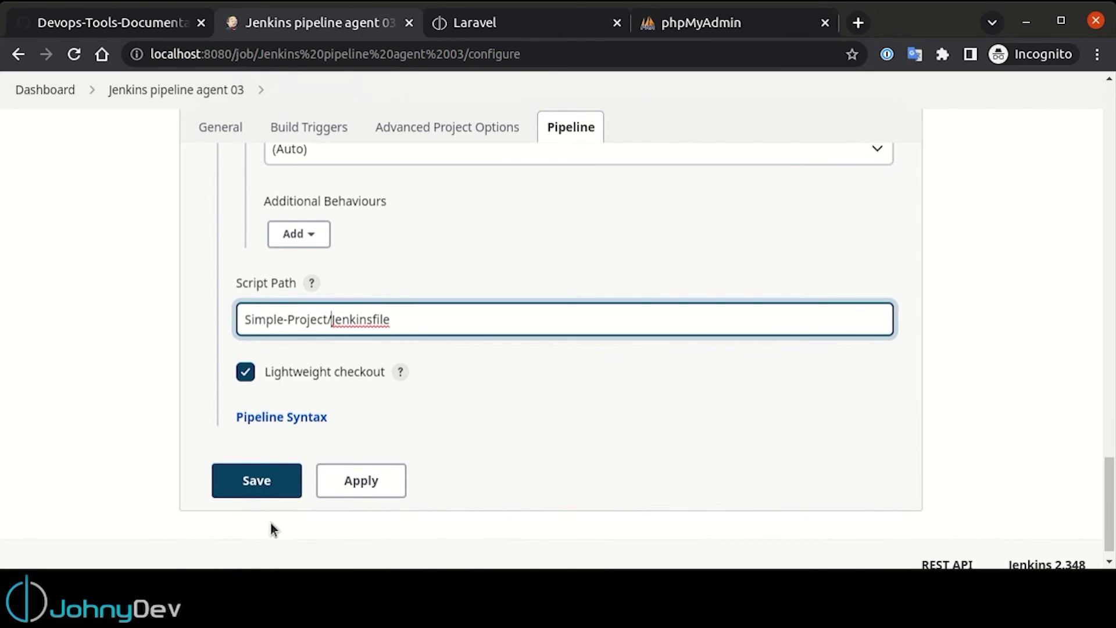
pyautogui.click(258, 483)
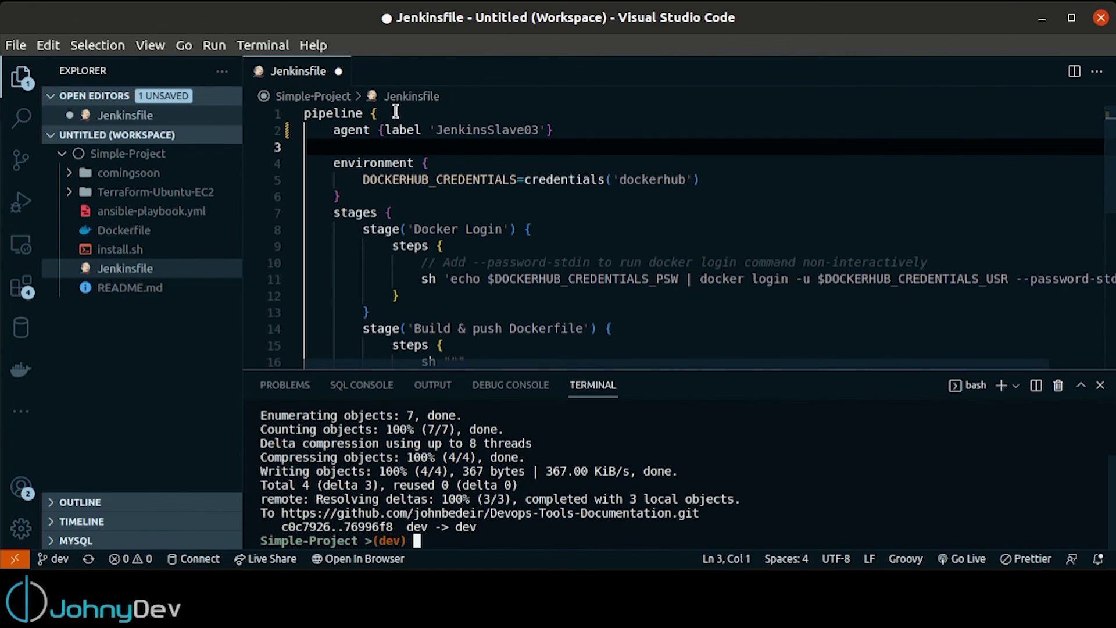
# - Close the Jenkinsfile without saving its changes and add the DevOps-Pipeline folder from Devops-Tools-Documentation to the workspace
pyautogui.click(339, 71)
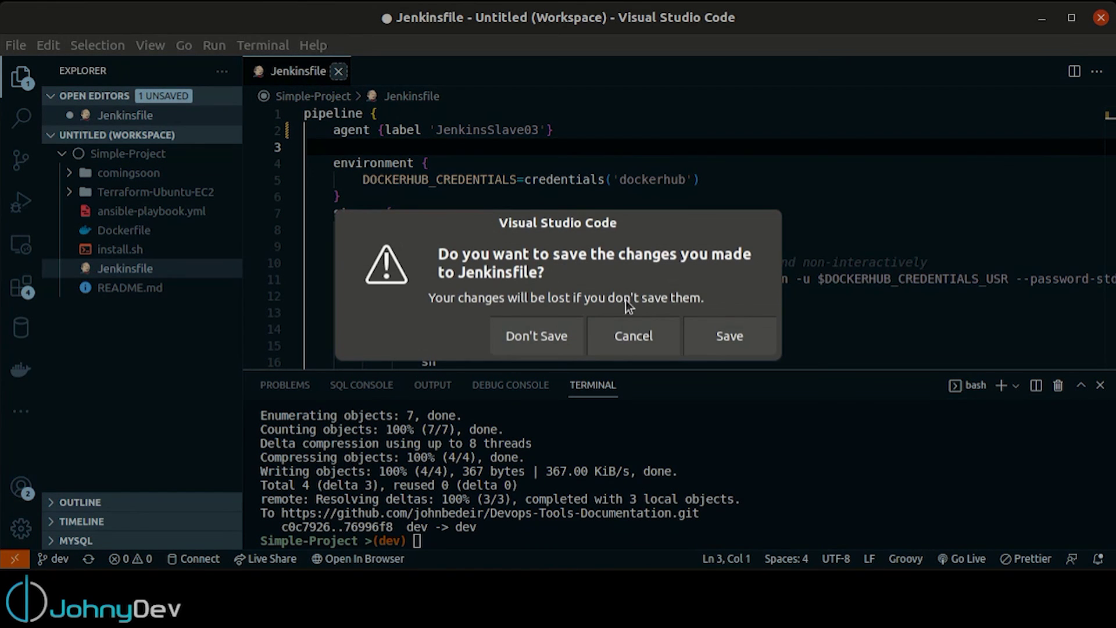
pyautogui.click(544, 337)
pyautogui.click(21, 52)
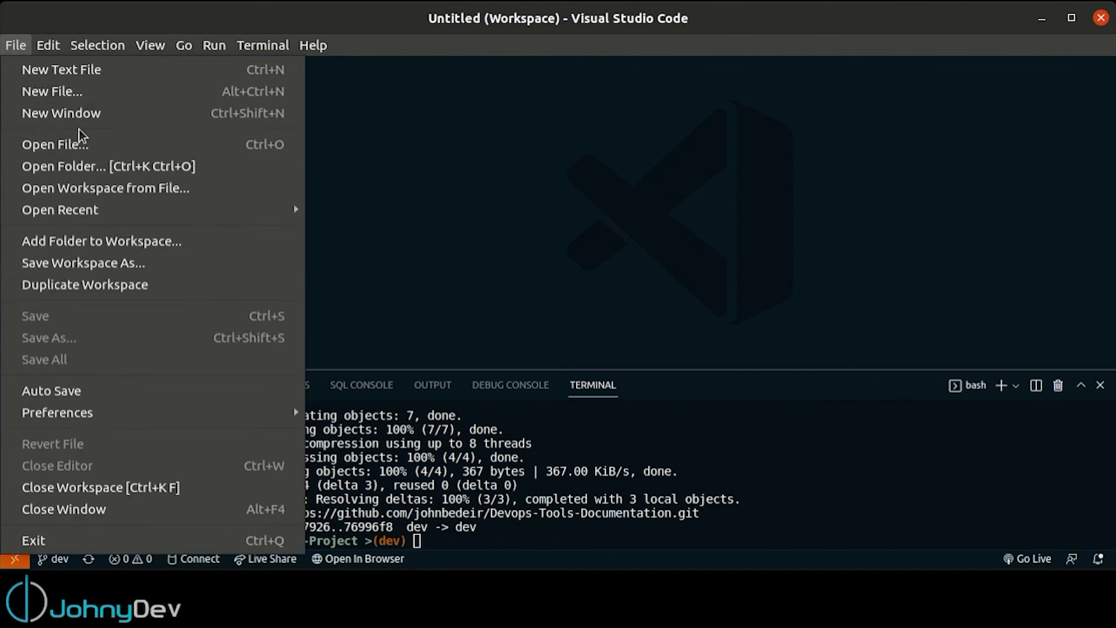
pyautogui.click(49, 240)
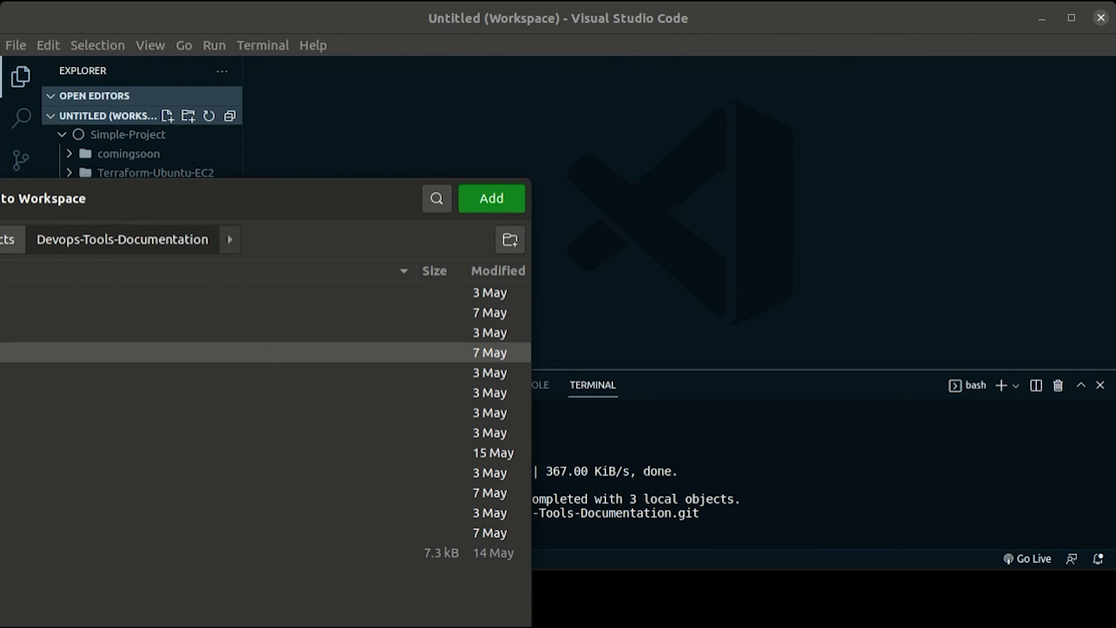
pyautogui.doubleClick(12, 352)
pyautogui.click(199, 243)
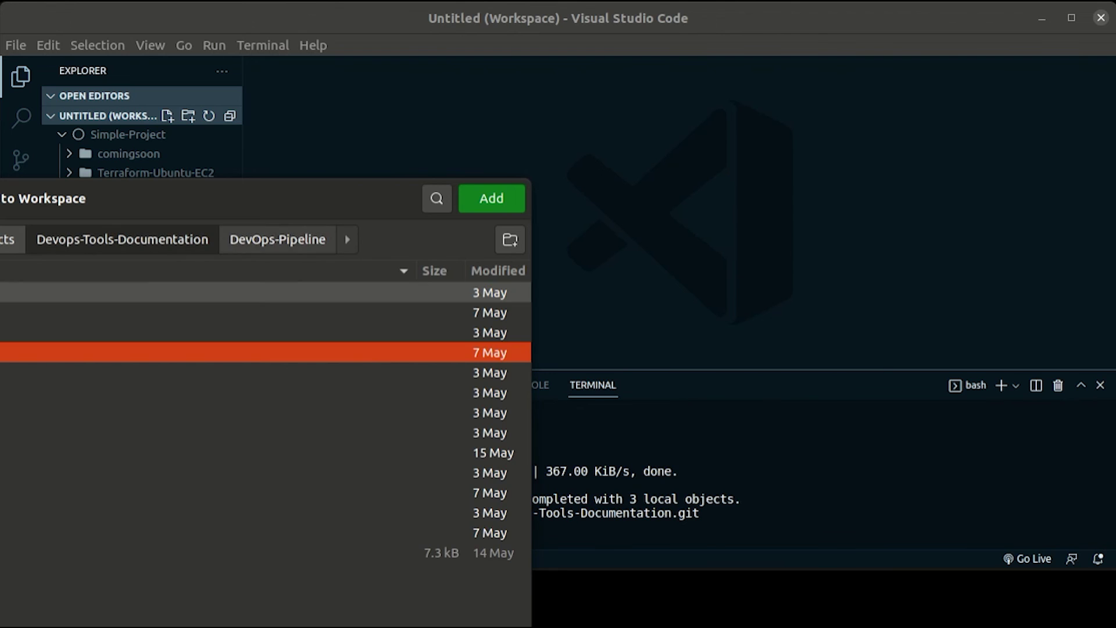
pyautogui.click(482, 199)
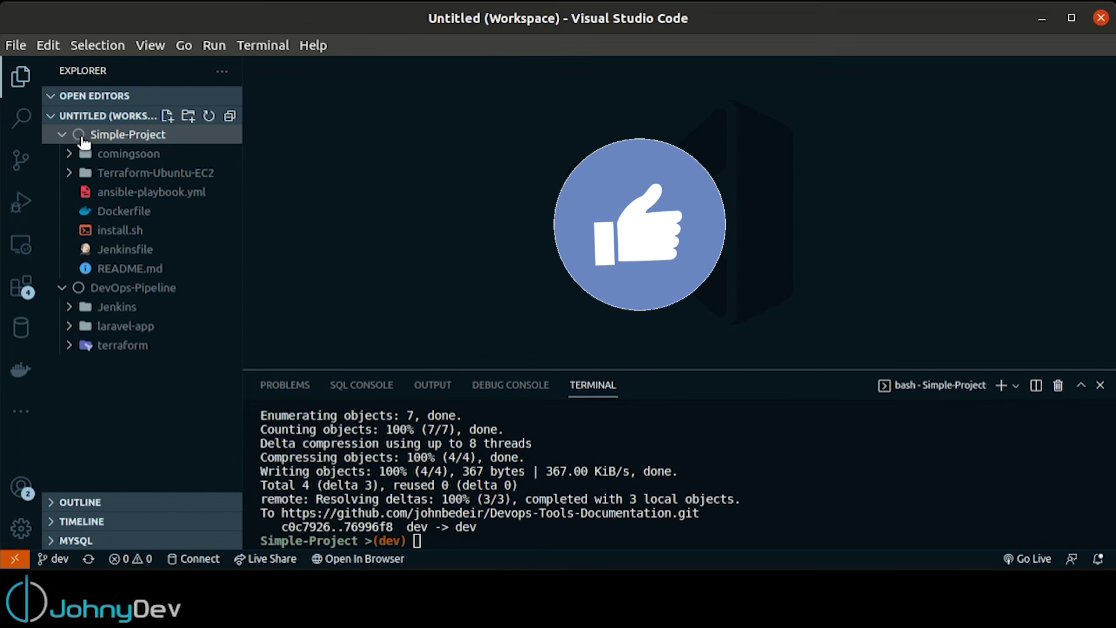
# - Collapse the Simple-Project folder and expand laravel-app in DevOps-Pipeline to look through its files
pyautogui.click(62, 135)
pyautogui.click(105, 191)
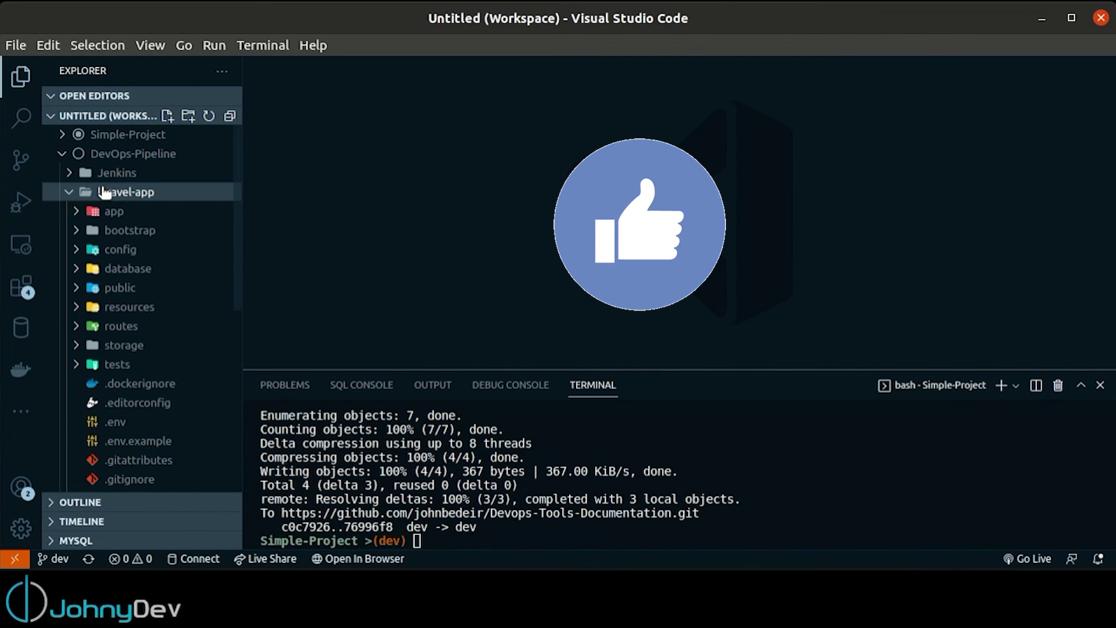
pyautogui.scroll(-3, 146, 328)
pyautogui.scroll(-3, 146, 329)
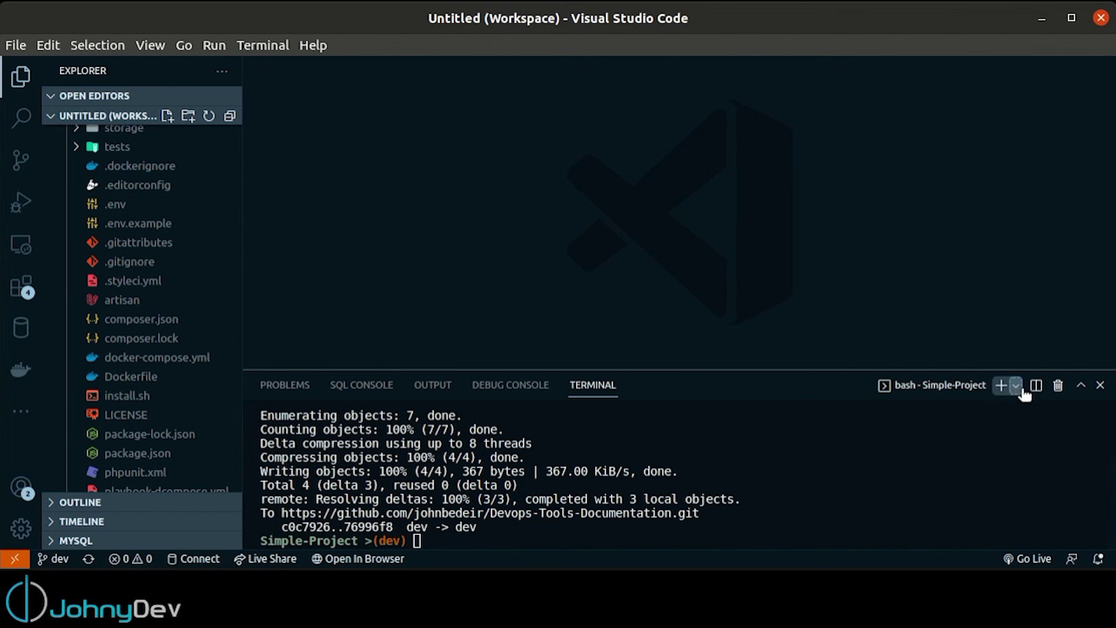
# - Open a new terminal in DevOps-Pipeline, go to laravel-app/ and run docker-compose down to stop the app's containers
pyautogui.click(1001, 385)
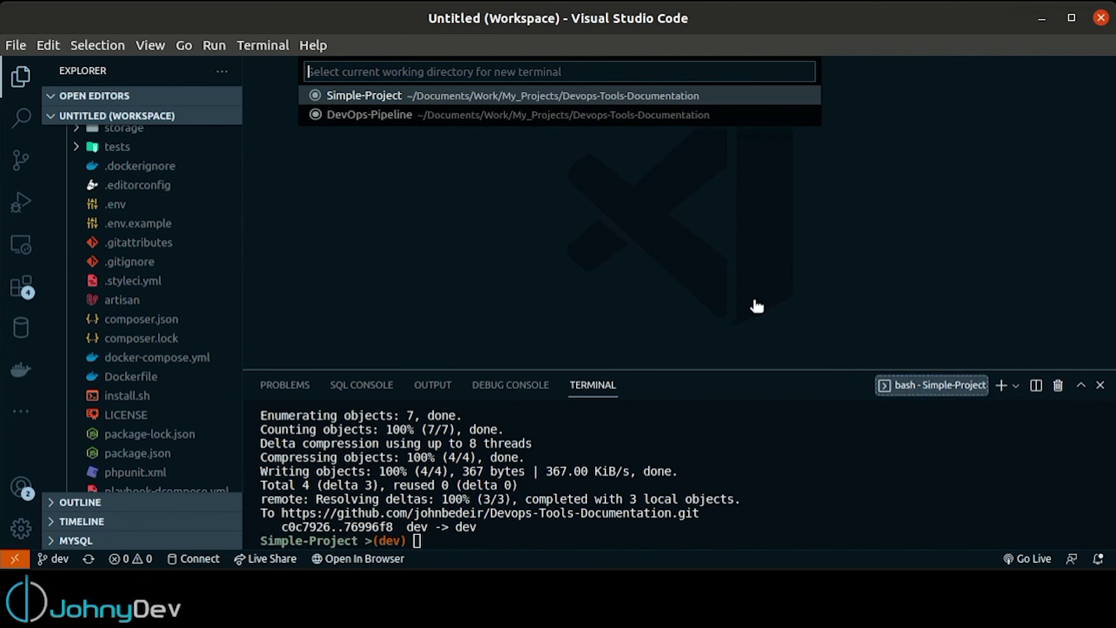
pyautogui.click(410, 110)
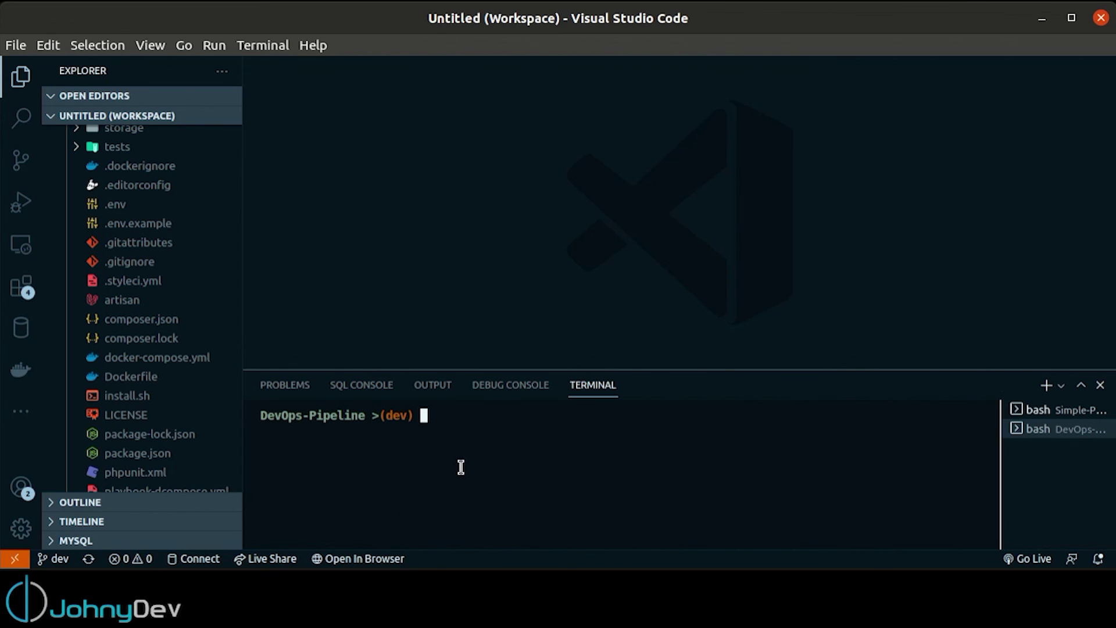
pyautogui.write('cd laravel-app/')
pyautogui.press('Return')
pyautogui.write('docker-compose down')
pyautogui.press('Return')
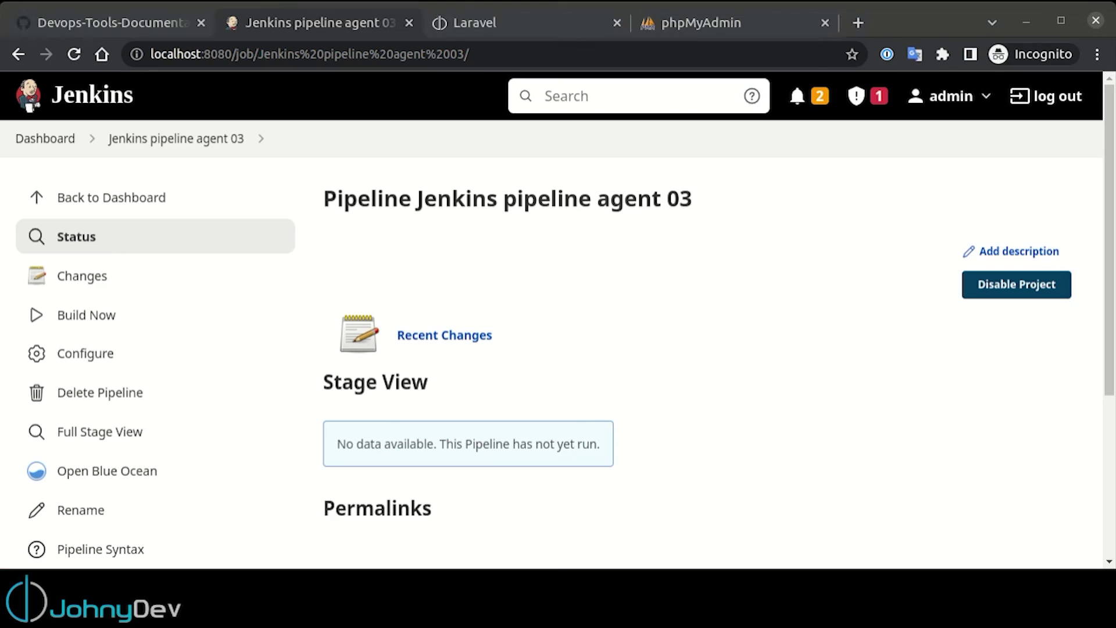
# - In the browser, start a build of the Jenkins pipeline agent 03 project and go to its build history
pyautogui.click(92, 320)
pyautogui.scroll(-4, 92, 320)
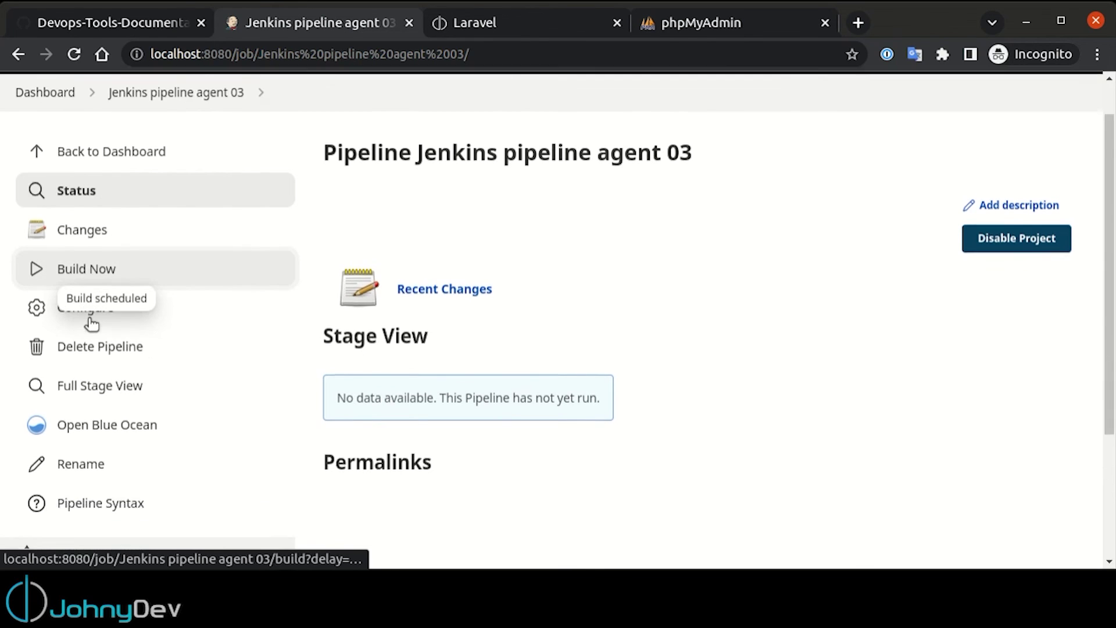